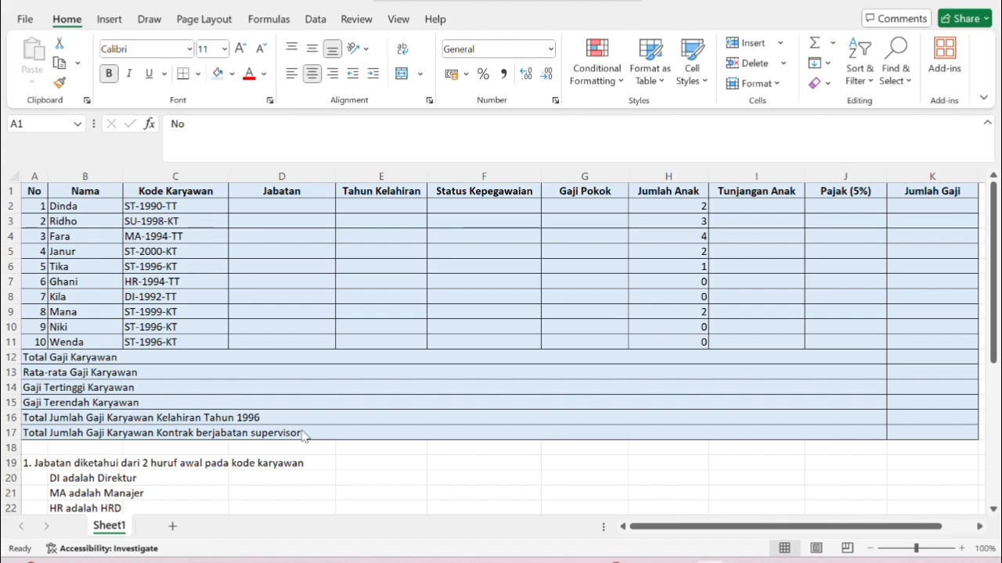
Review the employee table and the rules beneath it for deriving Jabatan, Tahun Kelahiran and Status Kepegawaian from the employee code.
scroll(389, 454, down, 4)
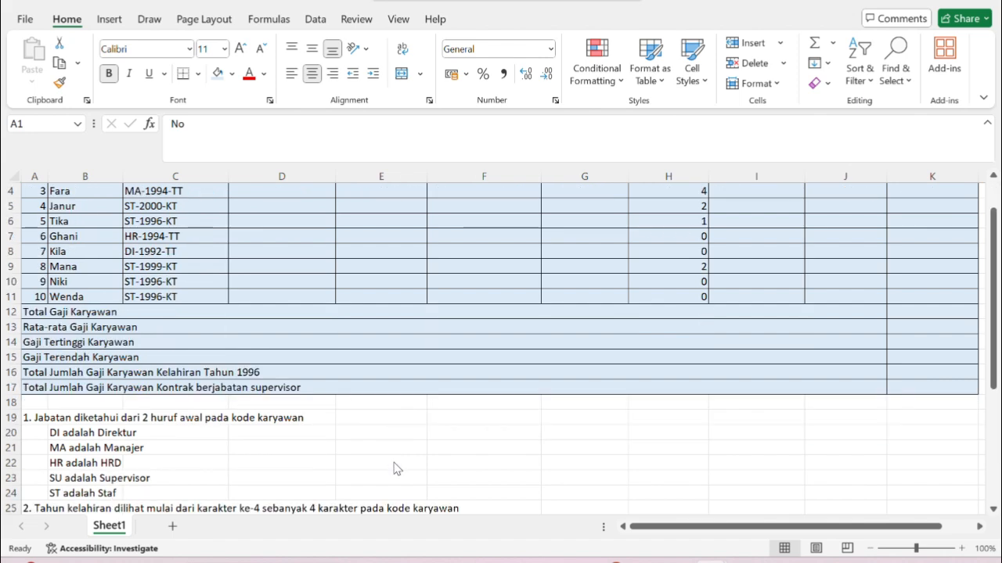
scroll(395, 468, down, 2)
scroll(395, 468, up, 6)
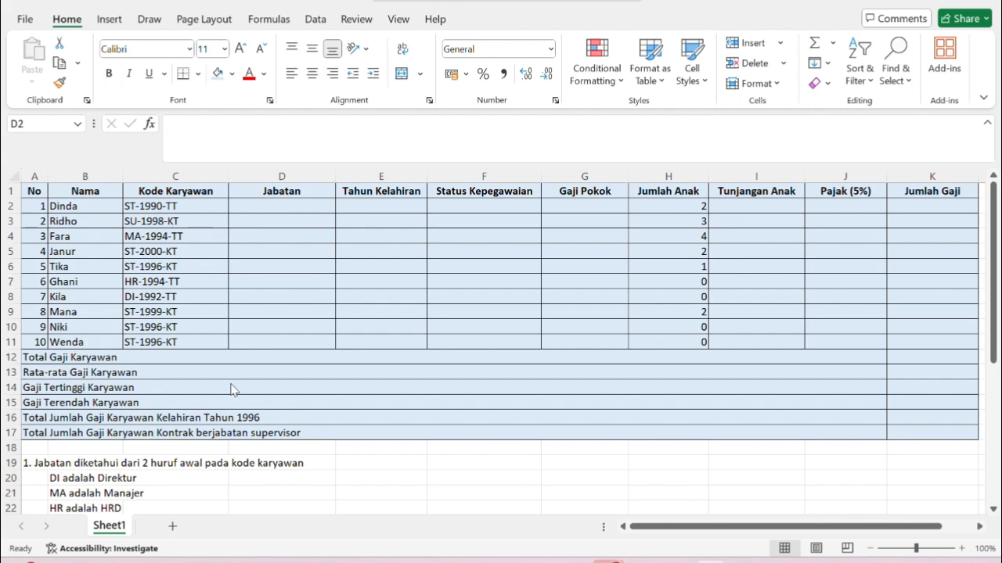
scroll(232, 390, down, 2)
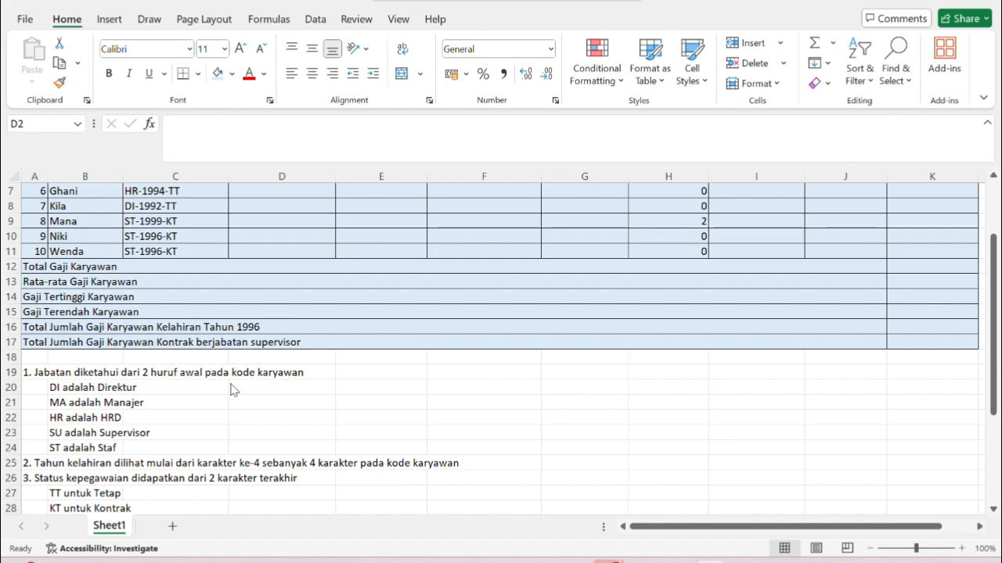
scroll(232, 390, up, 2)
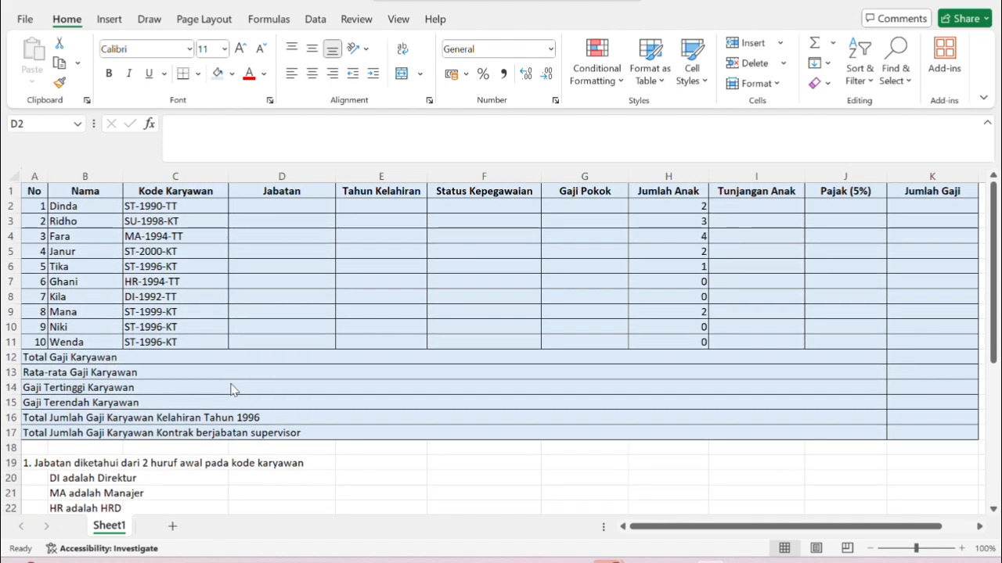
Start an IF formula in D2 that returns "DIREKTUR" when LEFT(C2;2) equals "DI".
click(295, 205)
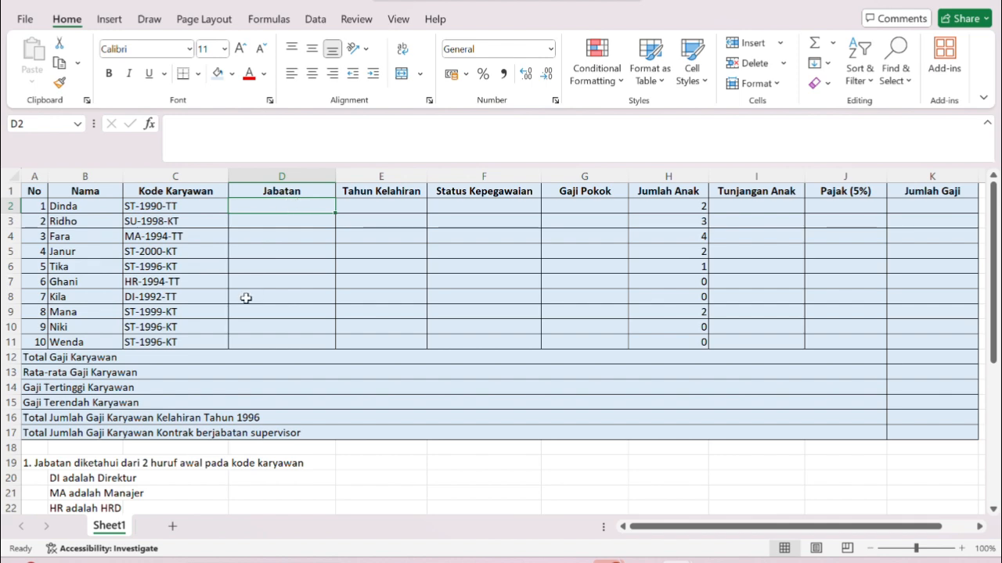
scroll(212, 336, down, 1)
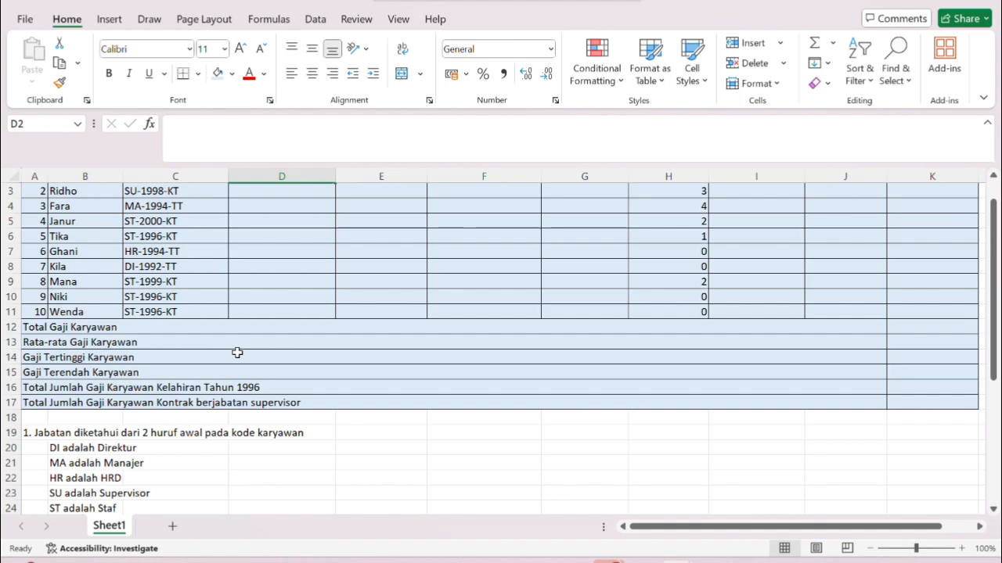
scroll(236, 352, up, 1)
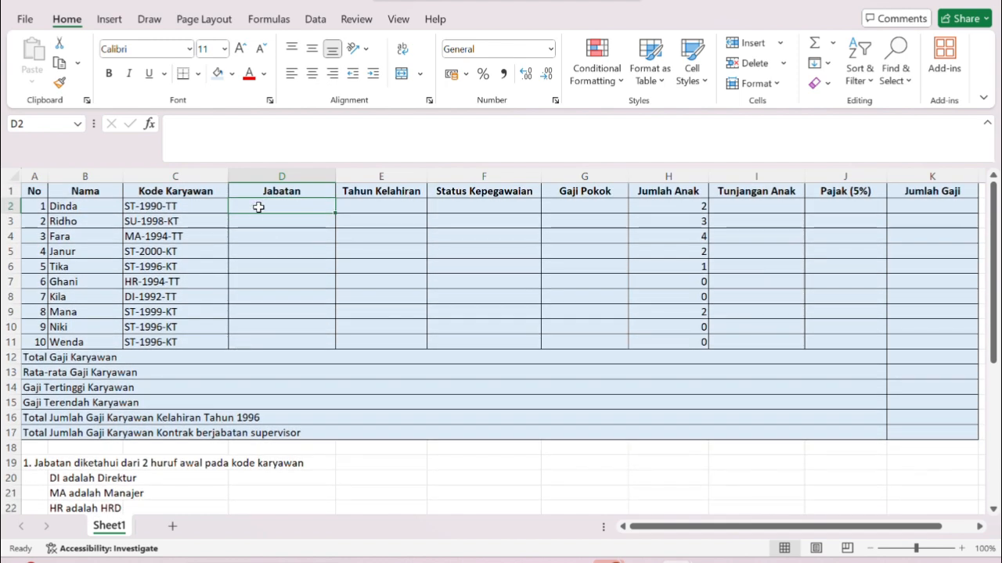
text(=I)
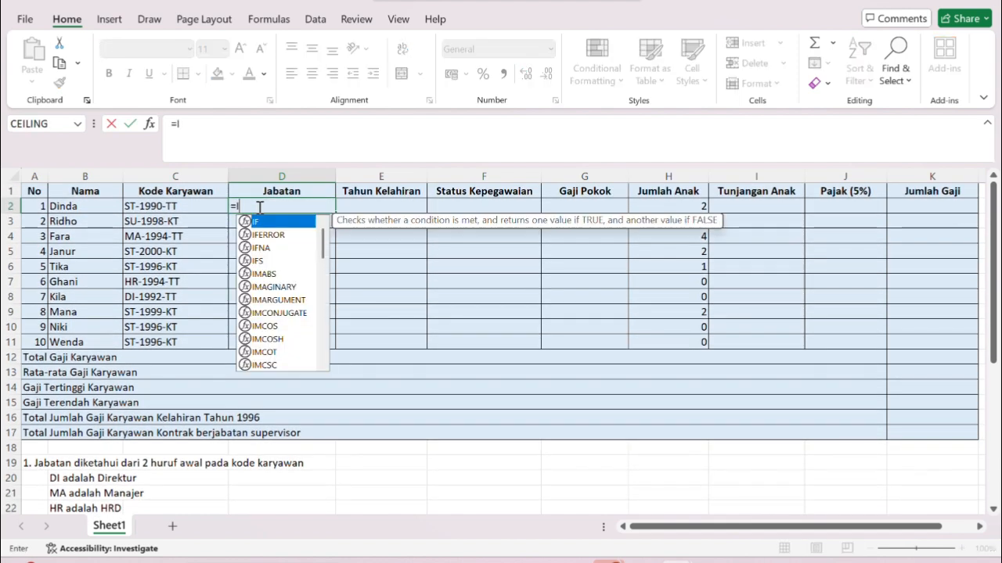
text(F(LEFT)
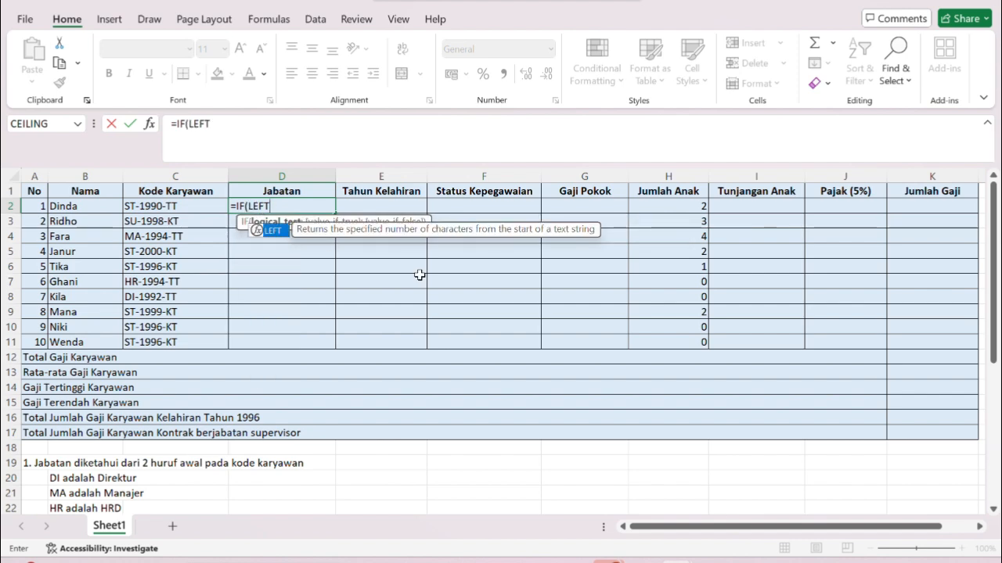
text(()
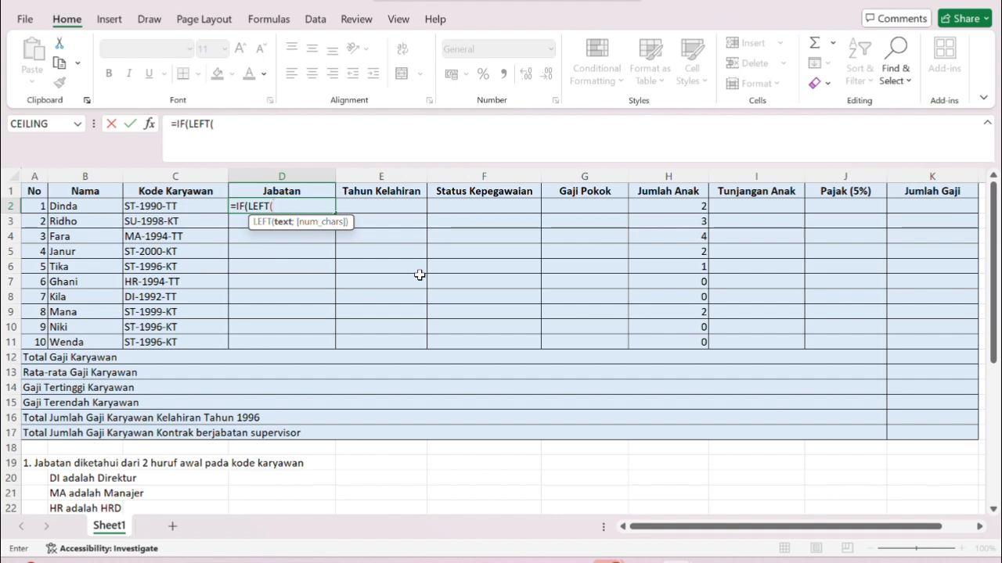
click(180, 207)
text(;)
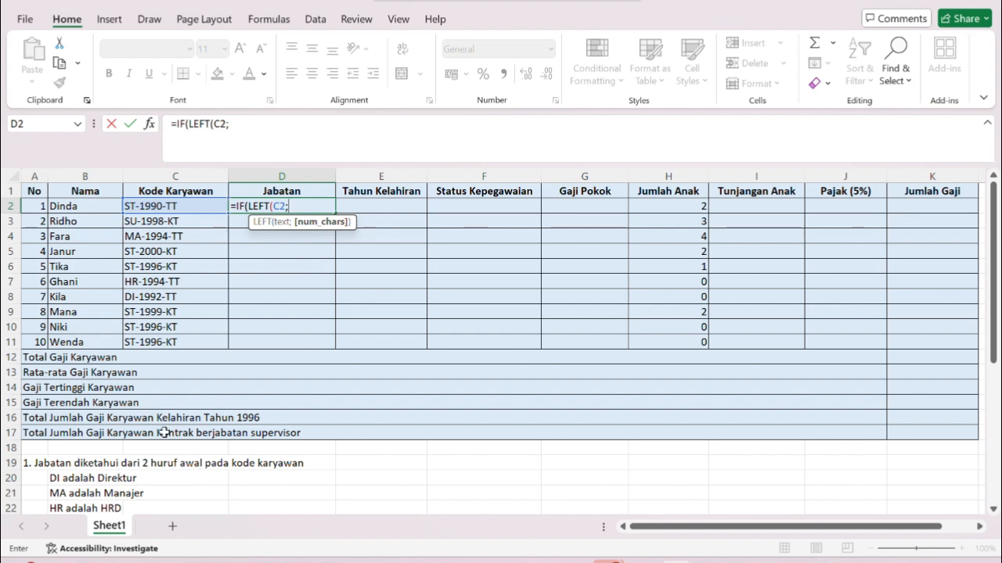
text(2)=)
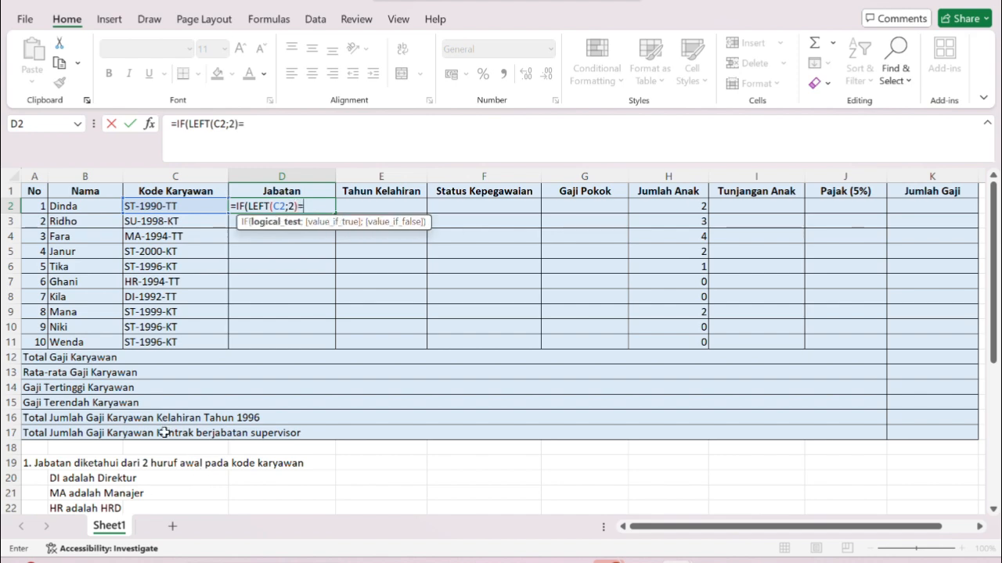
text(")
key(BackSpace)
text("DI";")
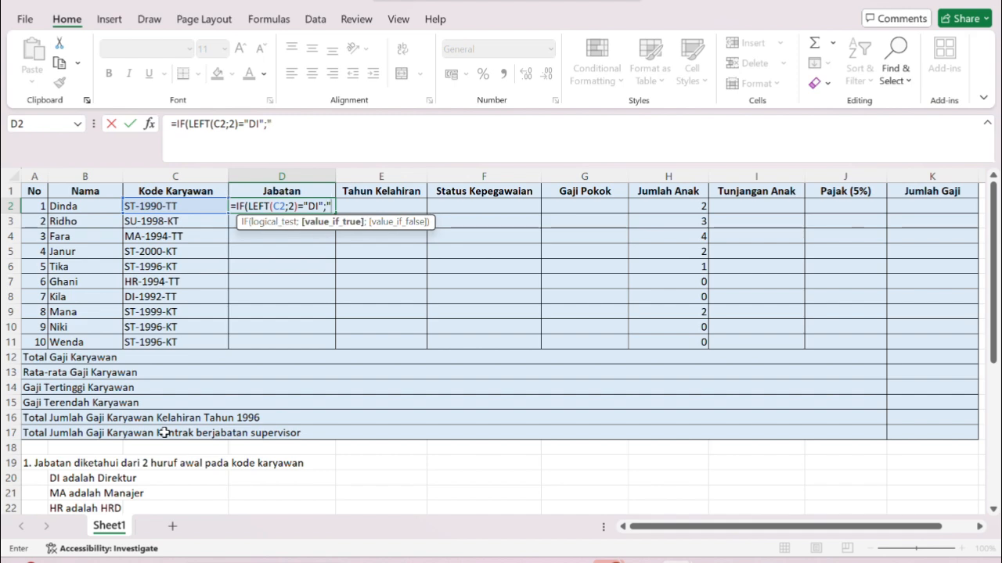
text(DIREKTUR)
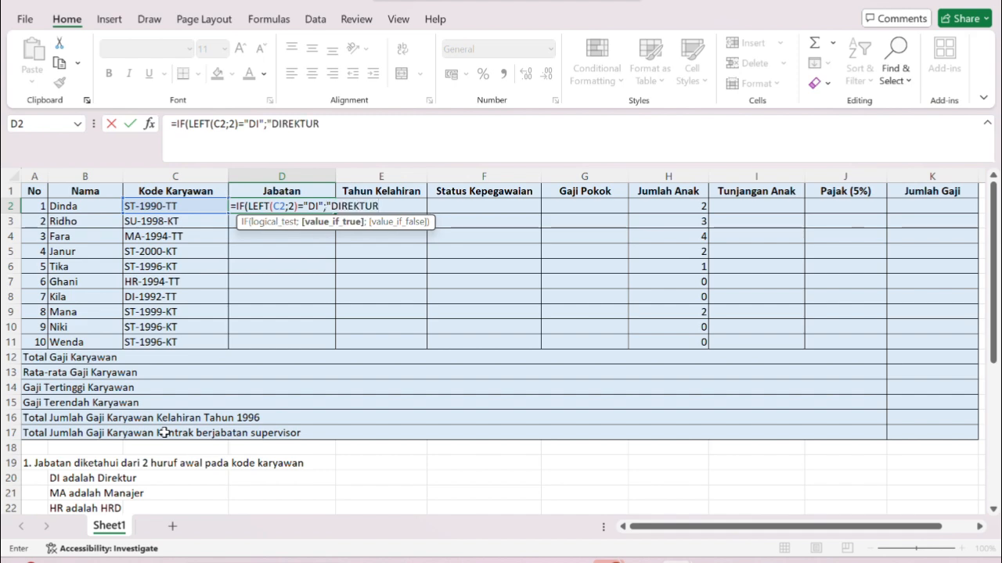
text(";)
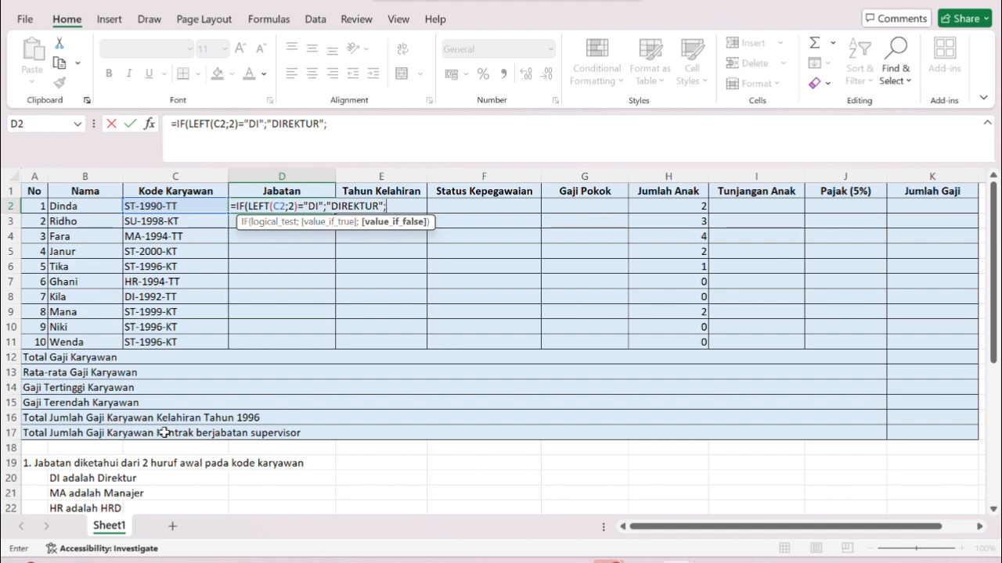
Nest a second IF in the D2 formula that returns "MANAJER" when LEFT(C2;2) equals "MA".
text(IF(L)
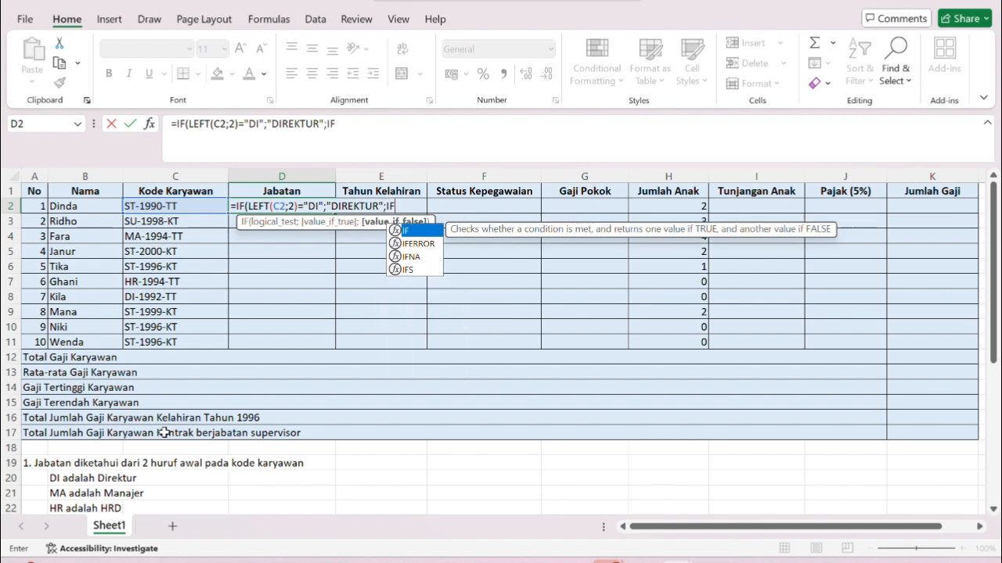
text(EFT)
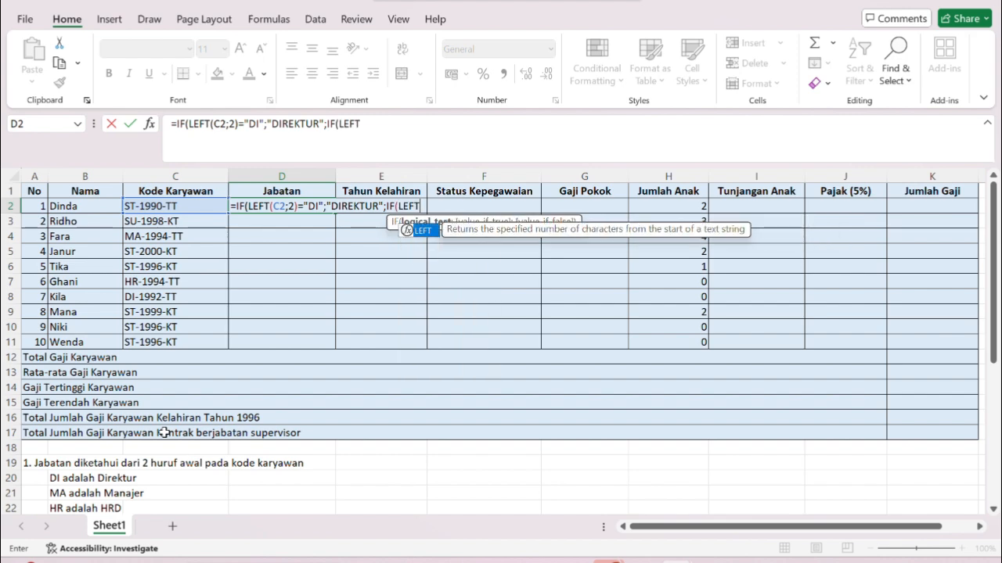
text((C2:)
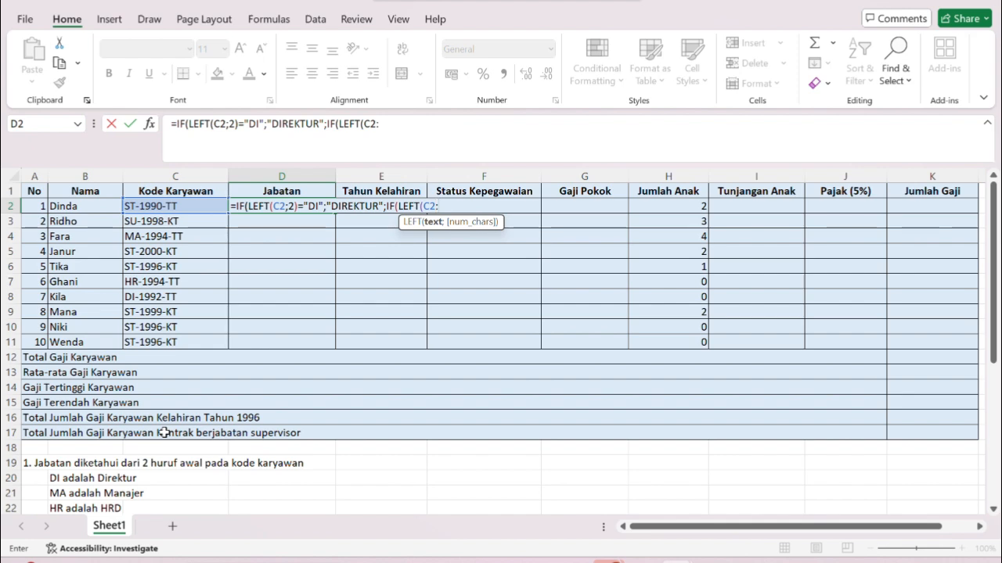
key(BackSpace)
text(;2)
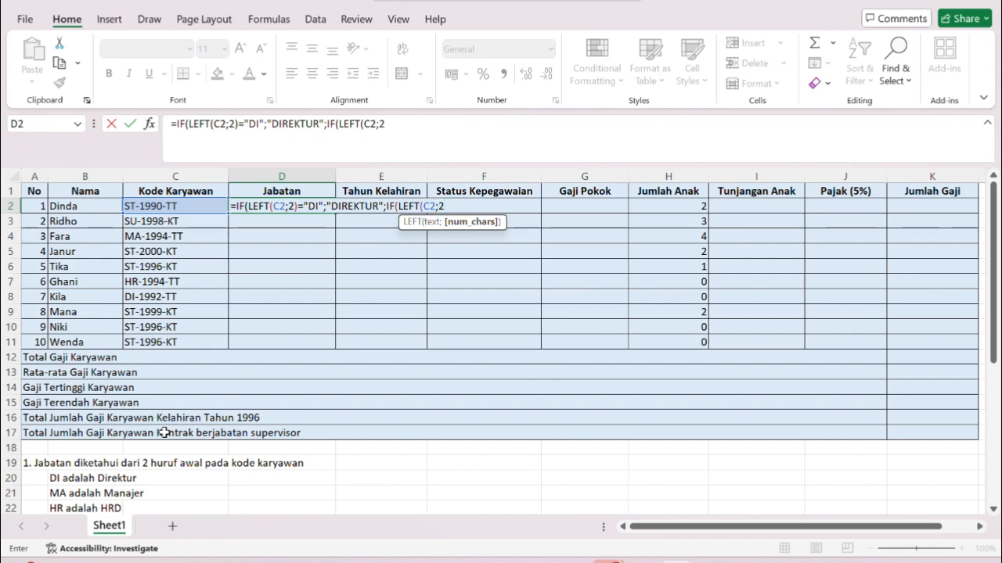
text()=)
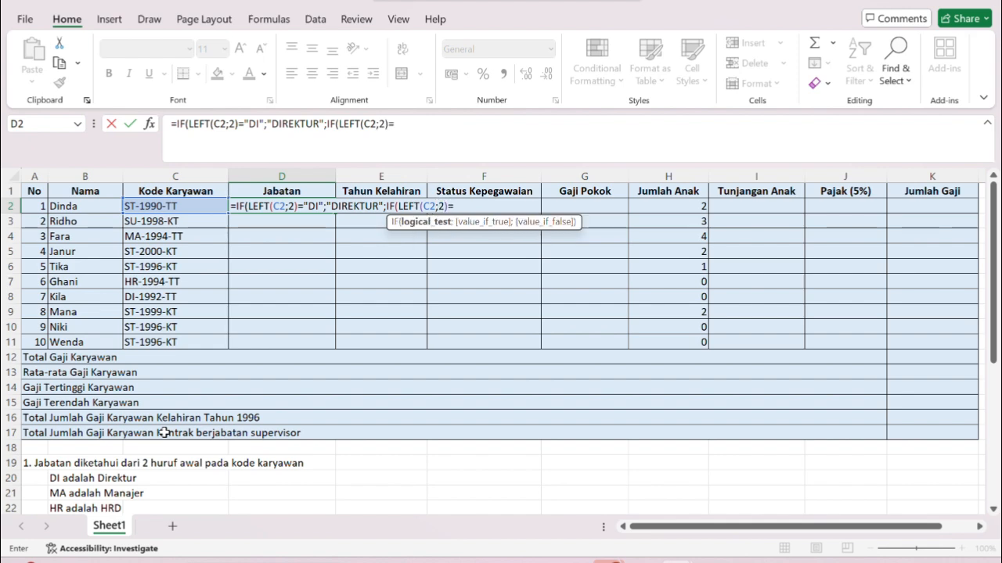
text("MA)
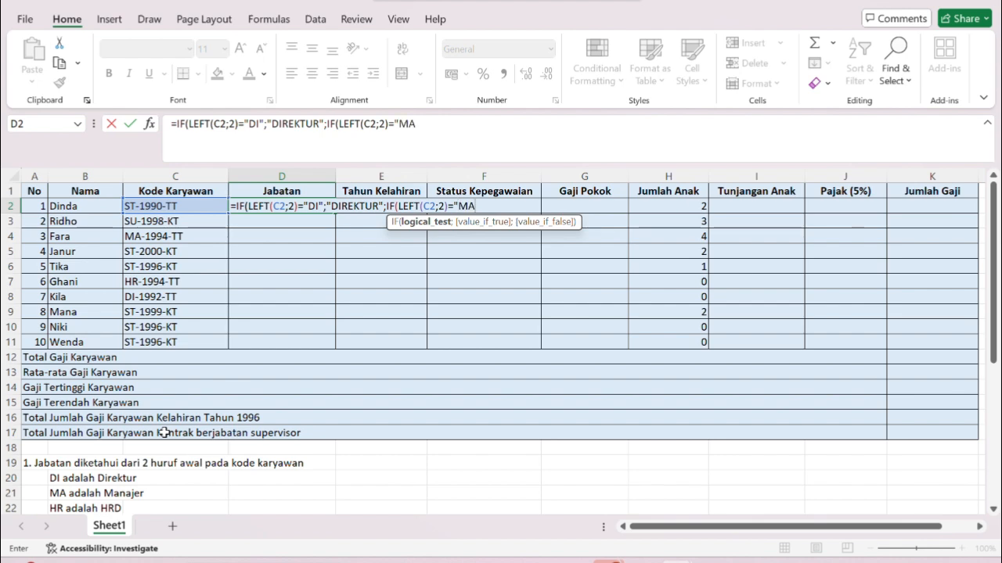
text(";)
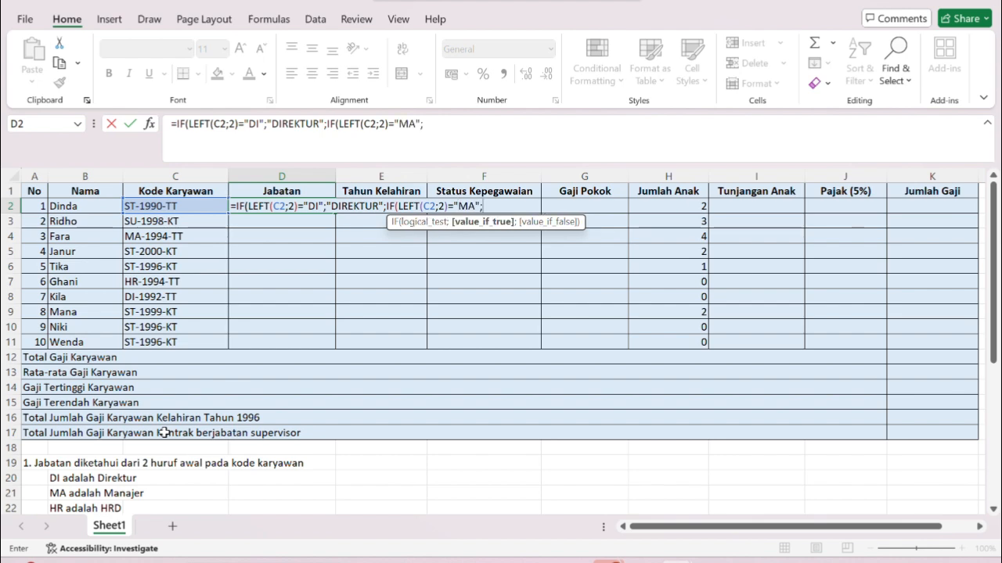
text("MANAJER)
key(BackSpace)
key(BackSpace)
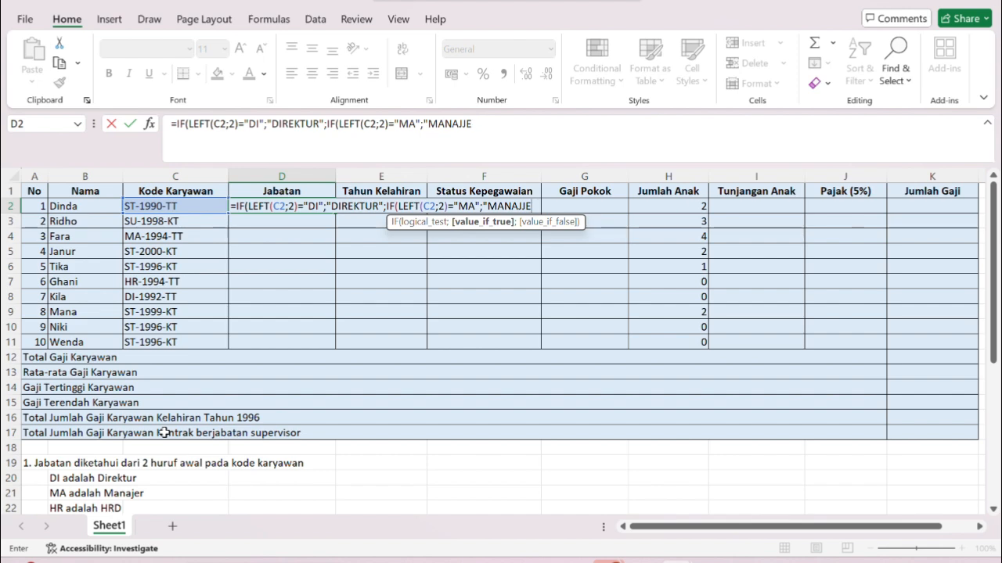
text(ER";IF)
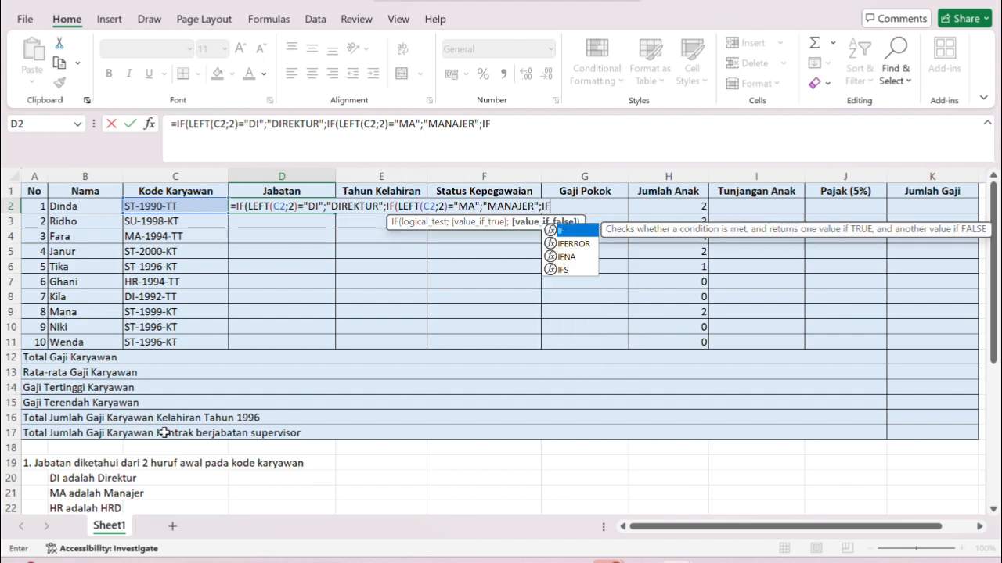
Complete a third nested IF in the D2 formula that returns "HRD" when LEFT(C2;2) equals "HR".
text((LEFT)
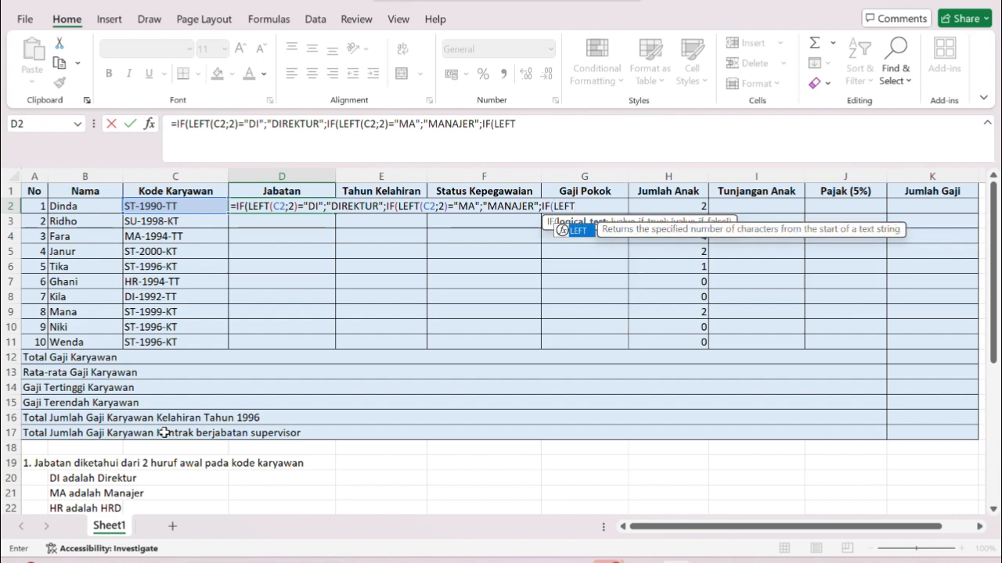
text((C2;2)
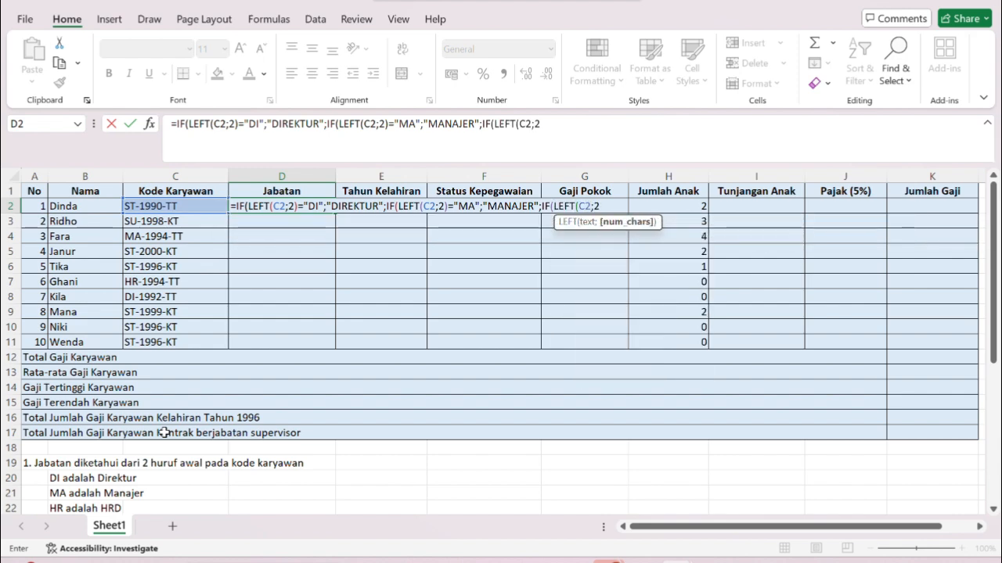
text())
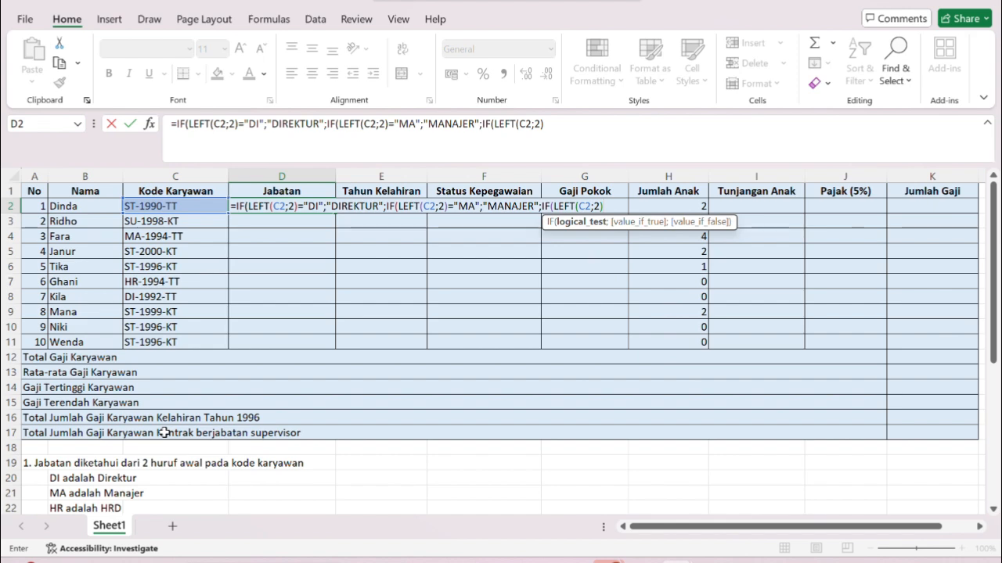
text(="HR";")
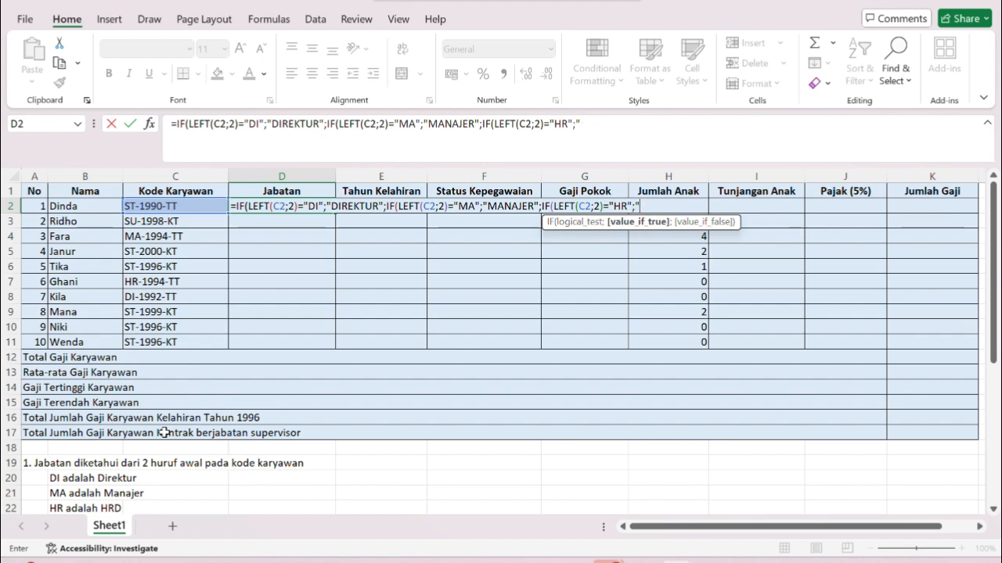
text(HRD)
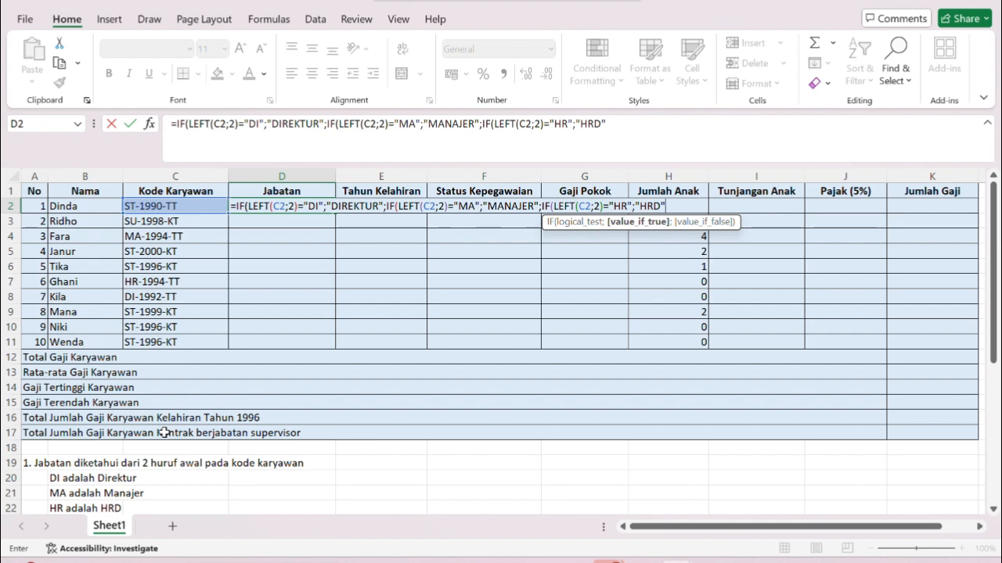
text(";)
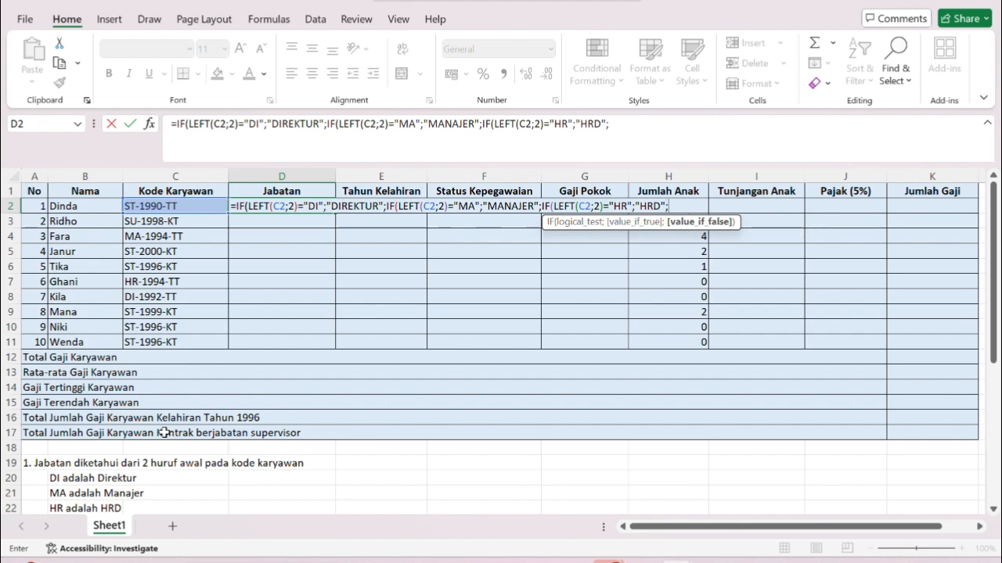
Nest a fourth IF in the D2 formula that returns "SUPERVISOR" when LEFT(C2;2) equals "SU".
text(IF(LEFT)
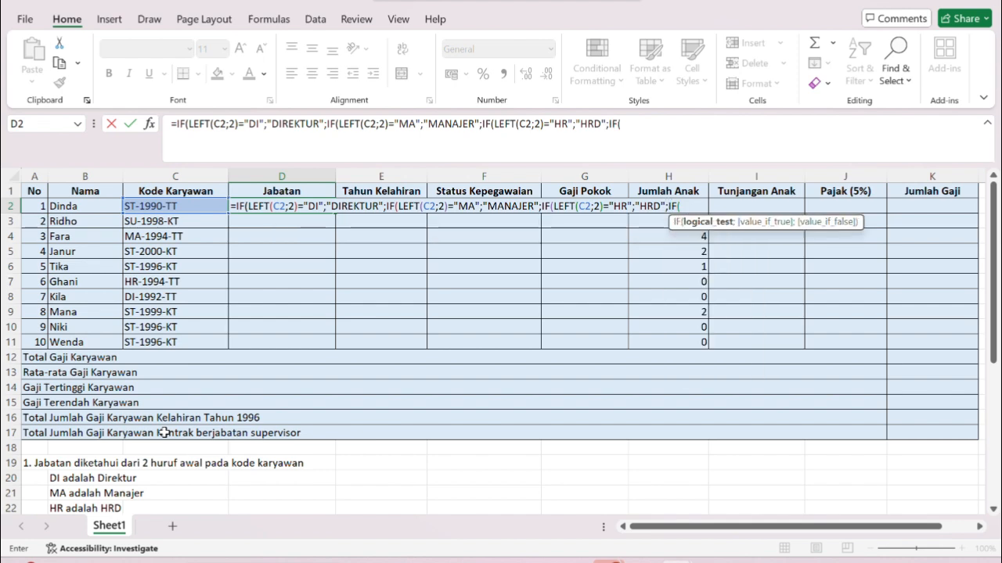
text((C2;2)
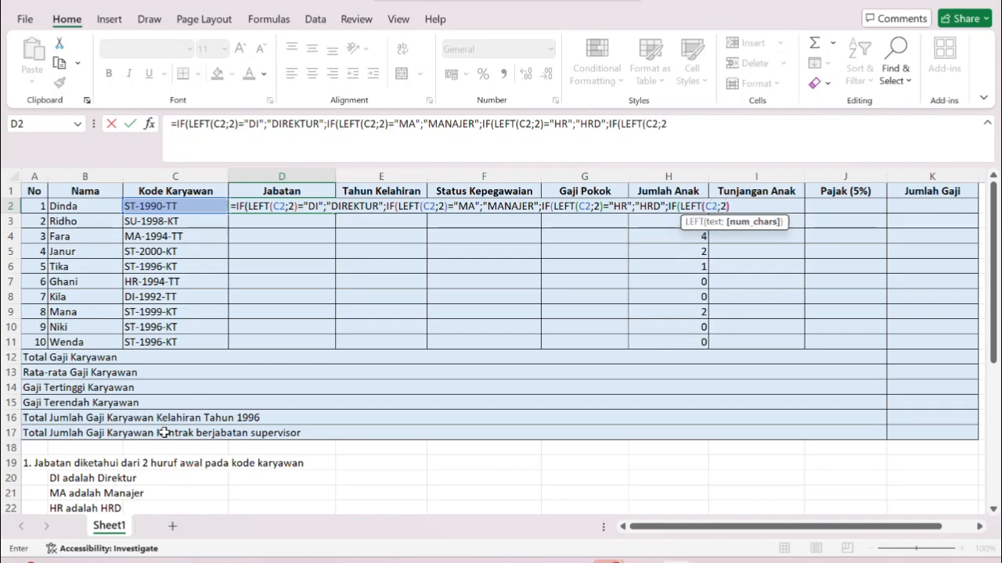
text())
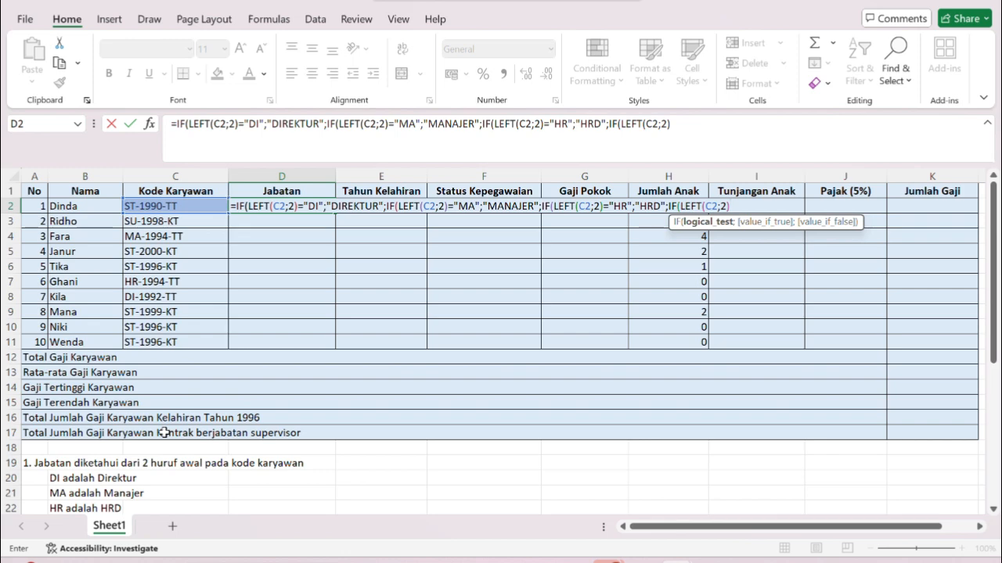
text(="SU)
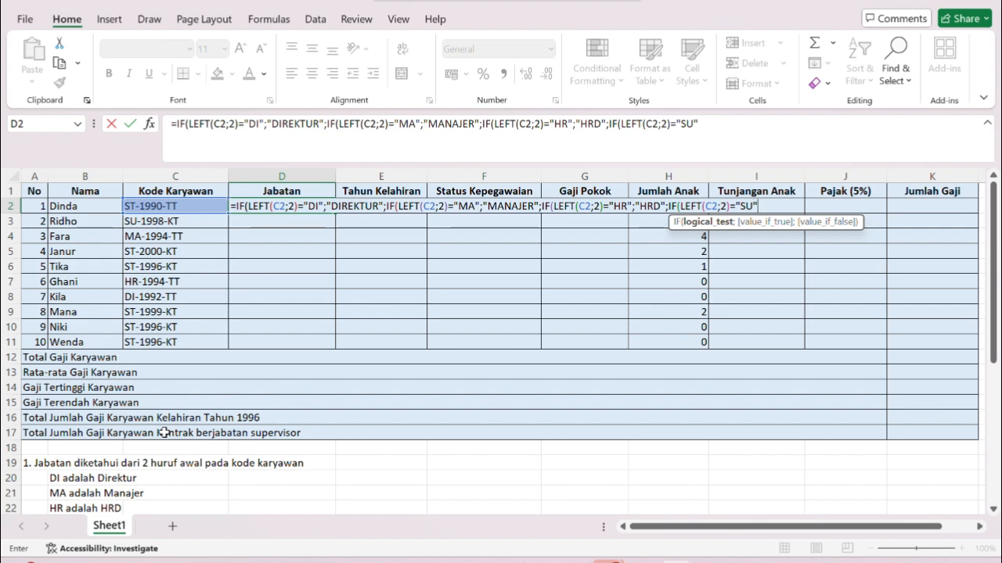
text(";")
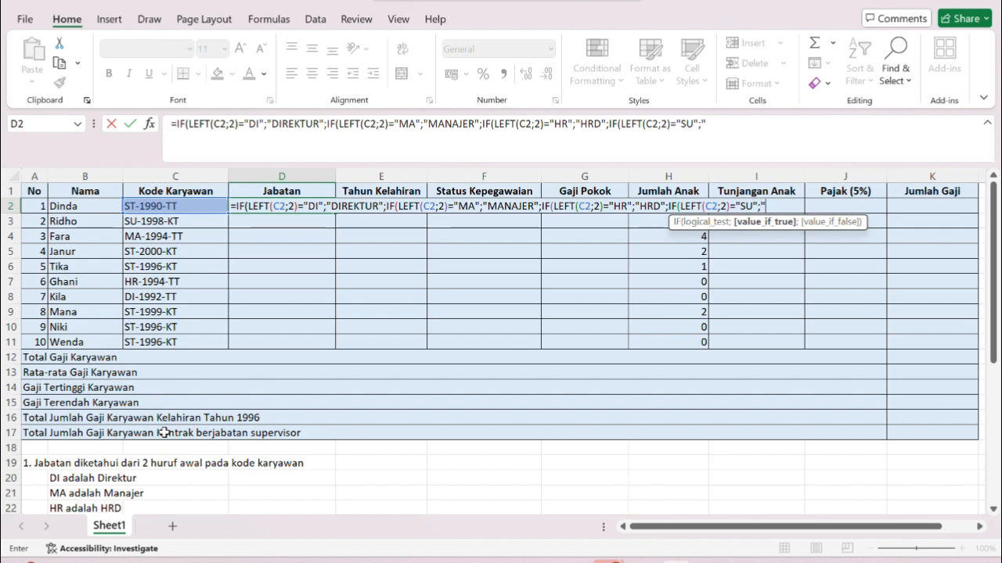
text(SUPERV)
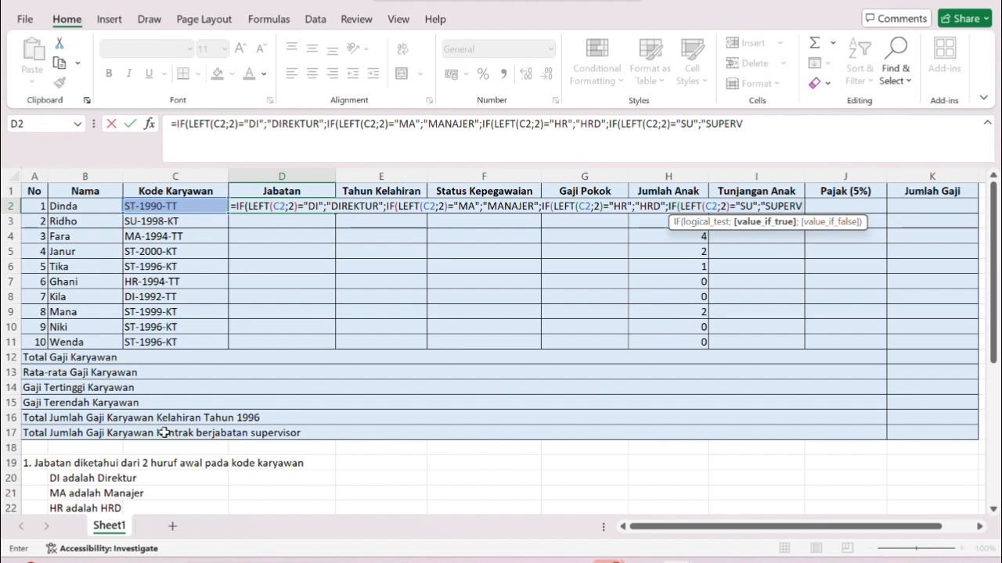
text(ISOR";IF)
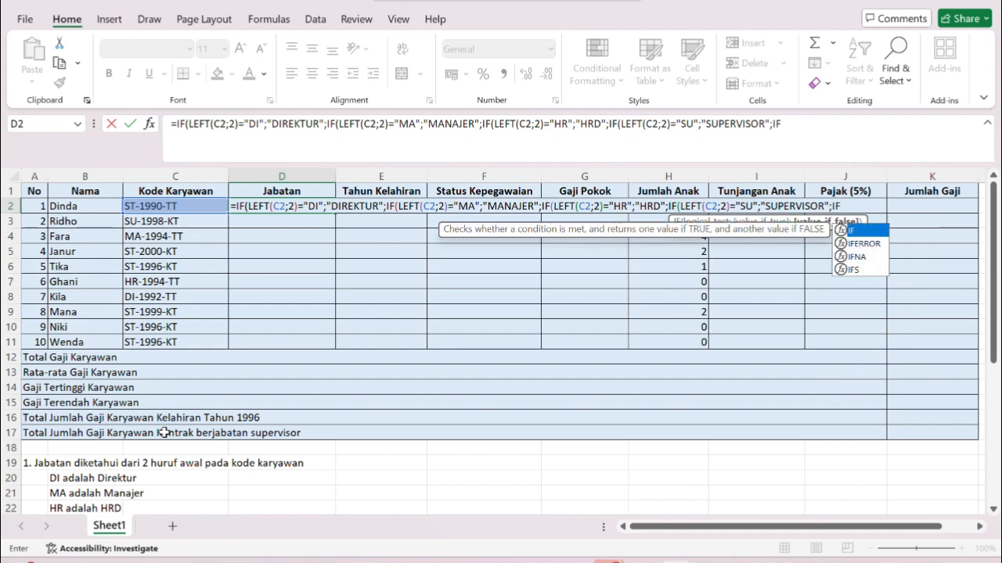
Finish the D2 formula with a fifth nested IF that returns "STAF" when LEFT(C2;2) equals "ST", and enter it.
text((LEFT()
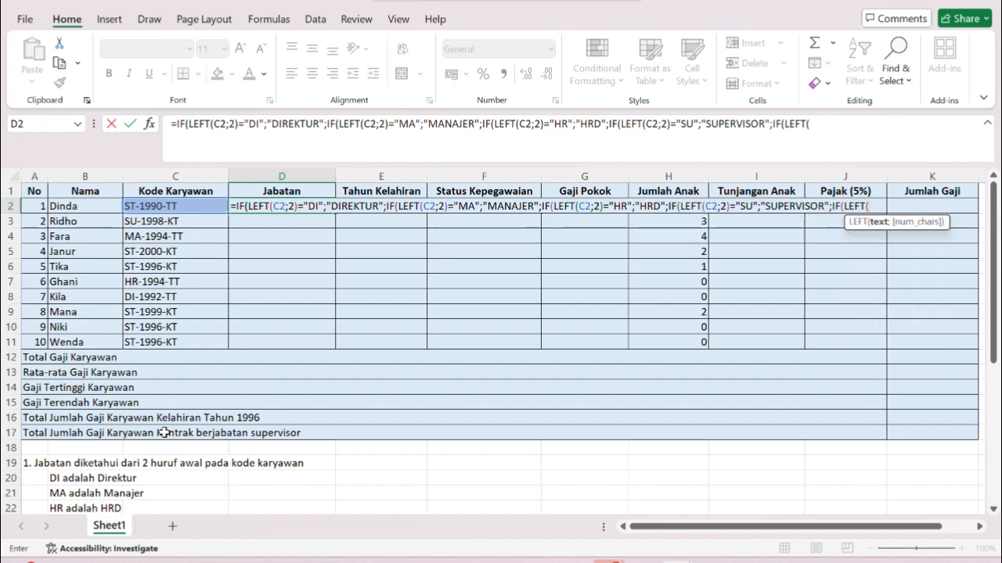
text(C2;2))
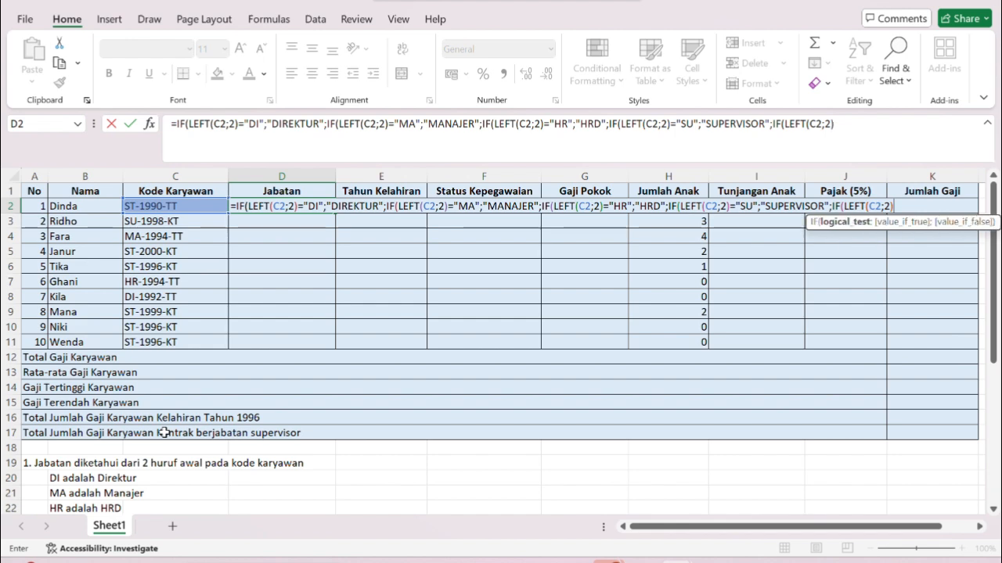
text(="ST")
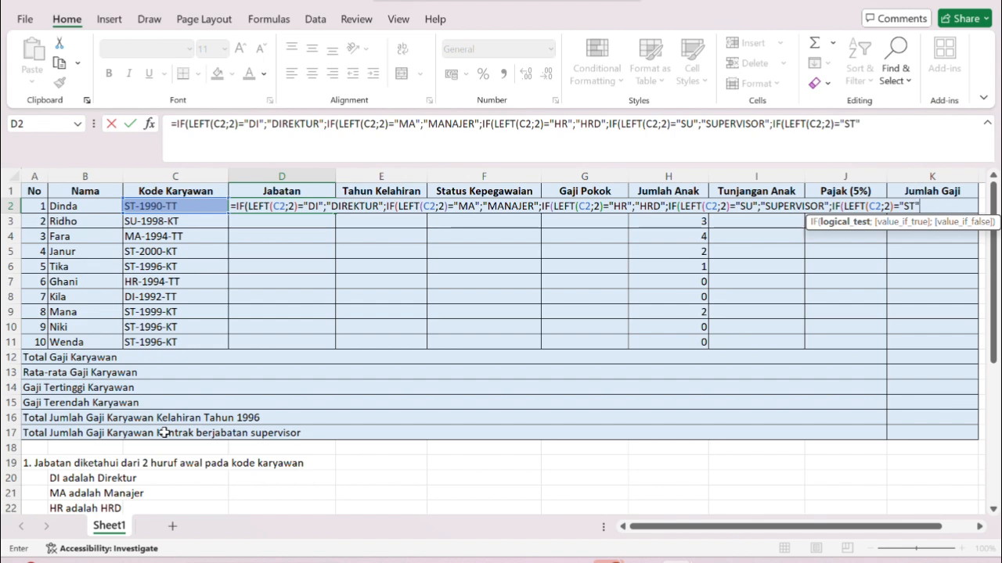
text(;"STAF")
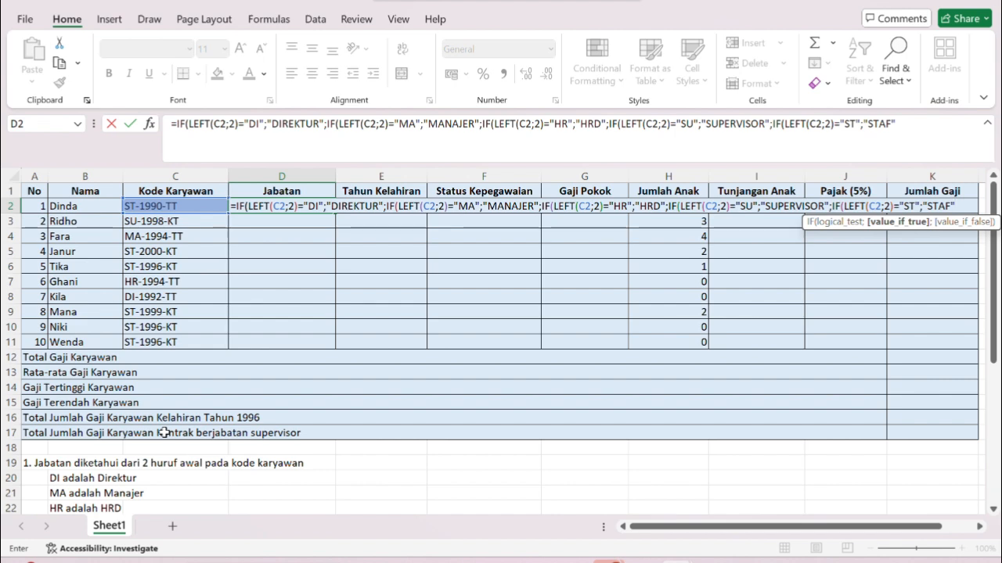
text()))))
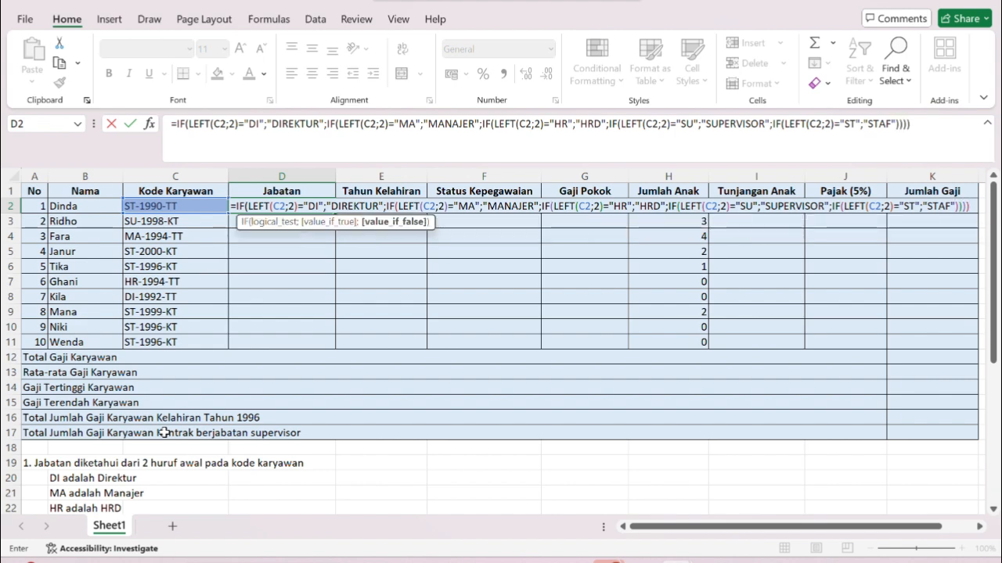
text())
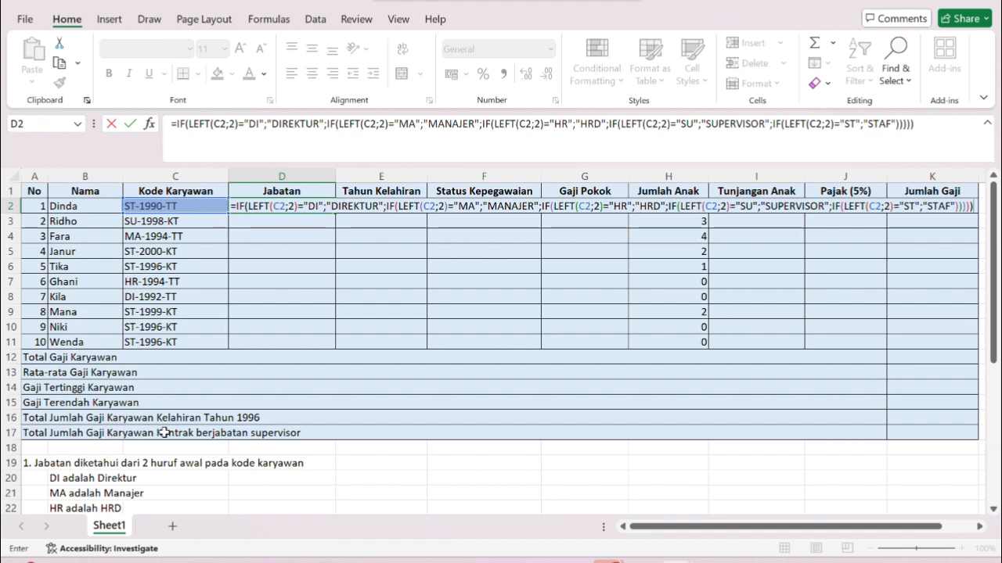
key(Return)
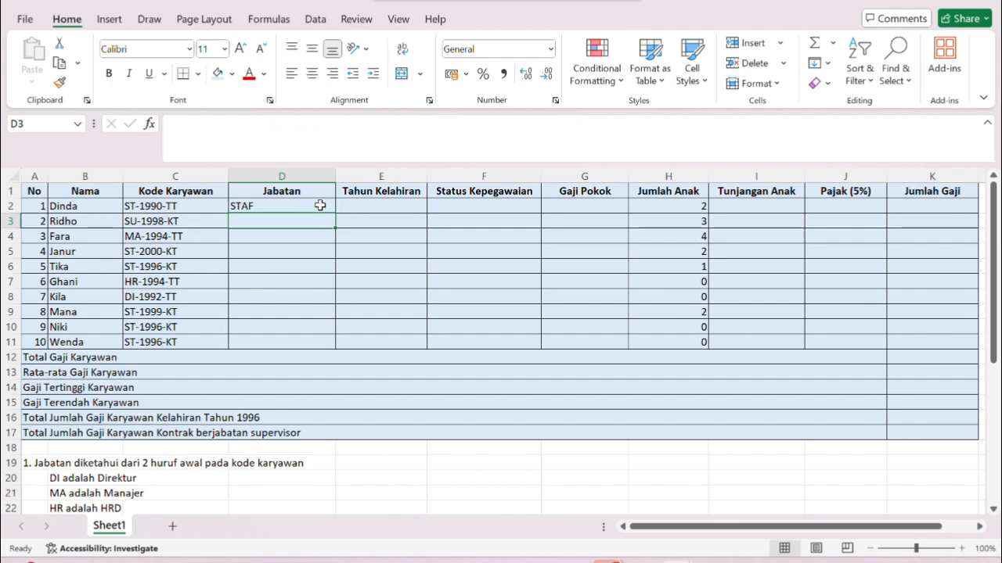
Fill the Jabatan formula from D2 down to D11.
click(323, 206)
drag(335, 213, 328, 350)
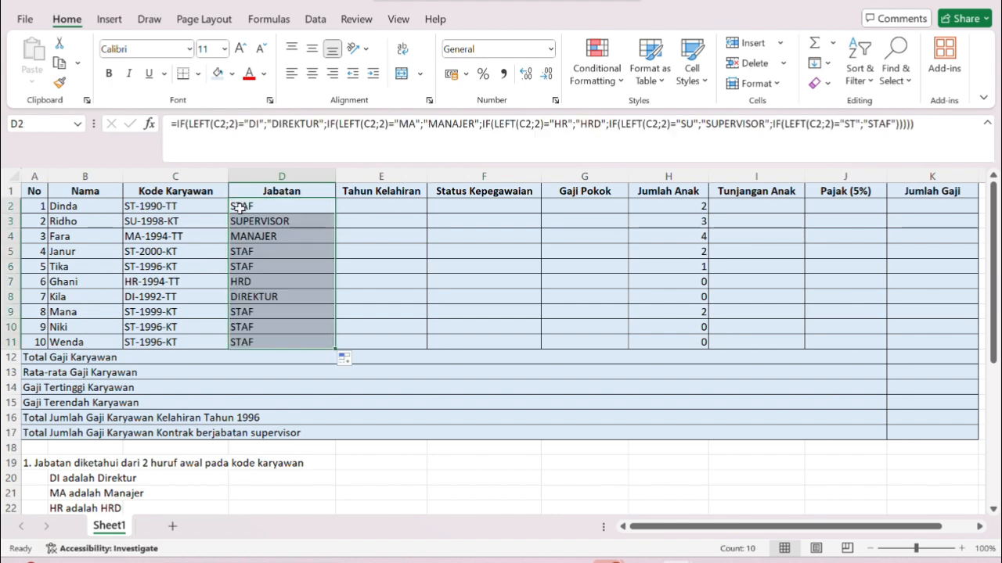
click(382, 238)
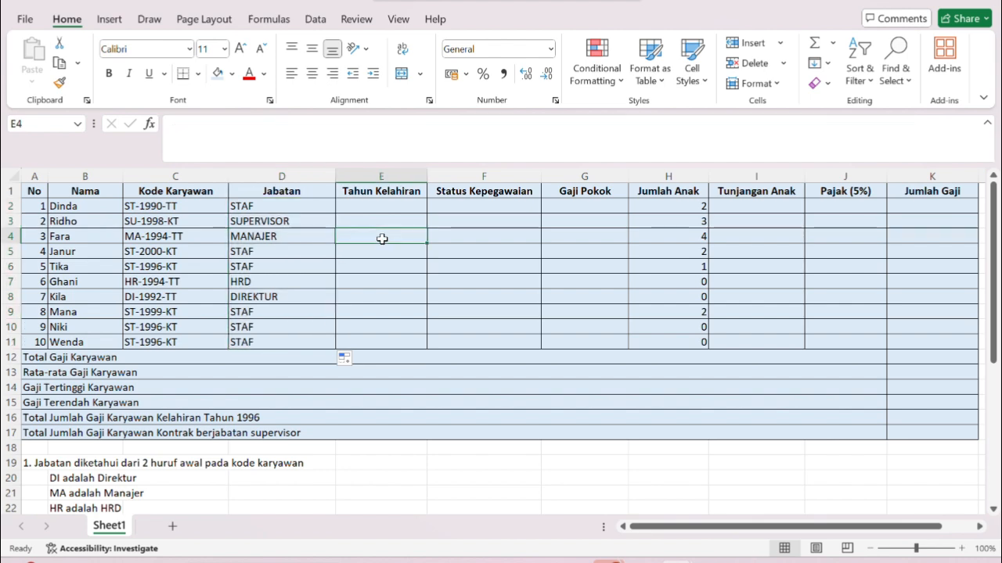
Start a MID formula in E2, under Tahun Kelahiran, with C2 as its text argument.
click(327, 210)
key(Right)
text(=)
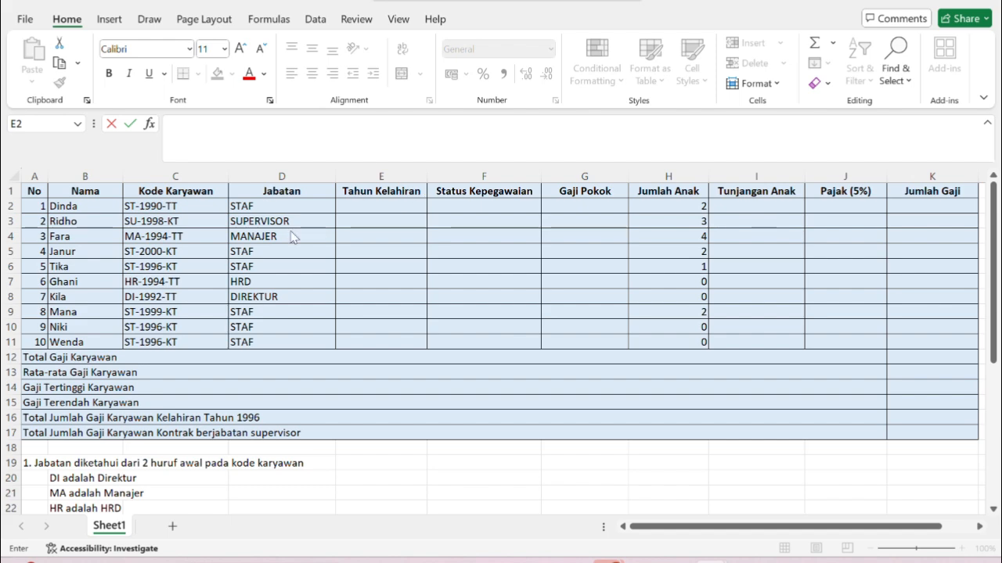
scroll(313, 437, down, 3)
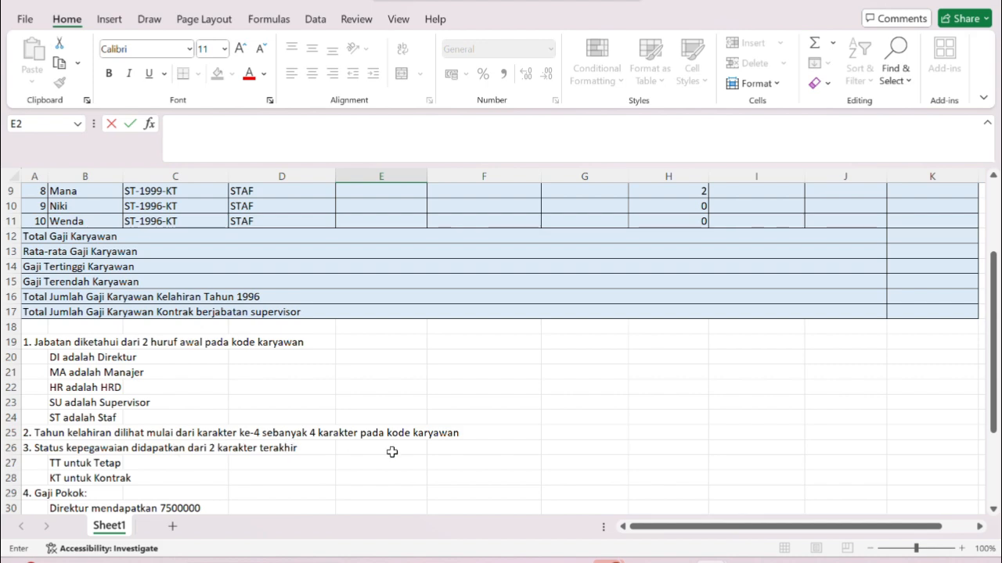
scroll(409, 394, up, 3)
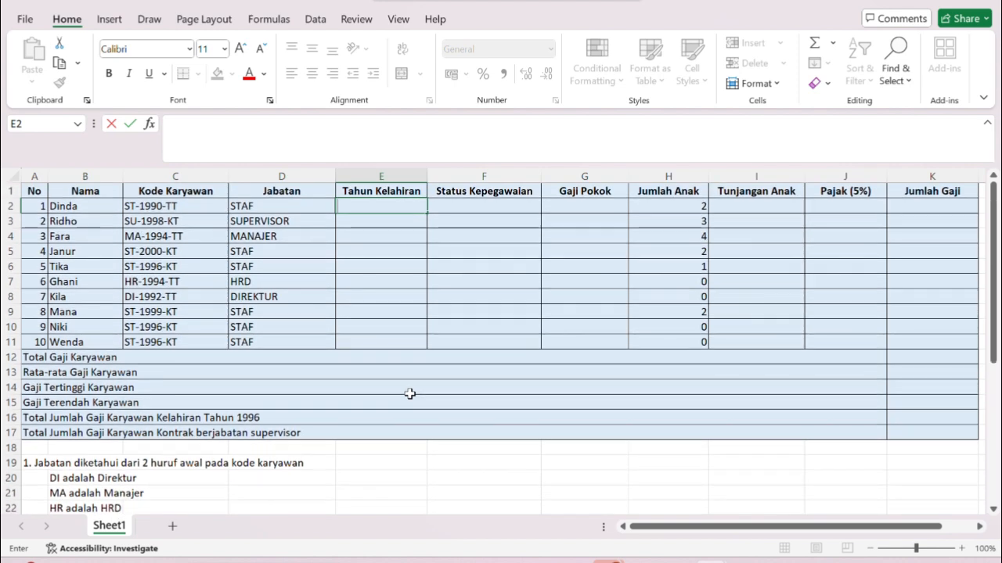
click(400, 212)
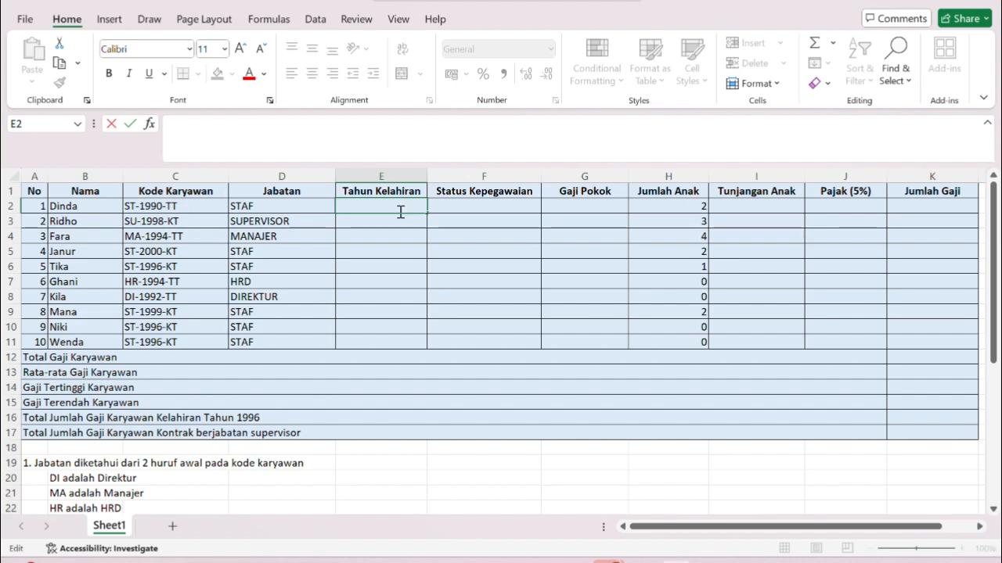
text(=MID)
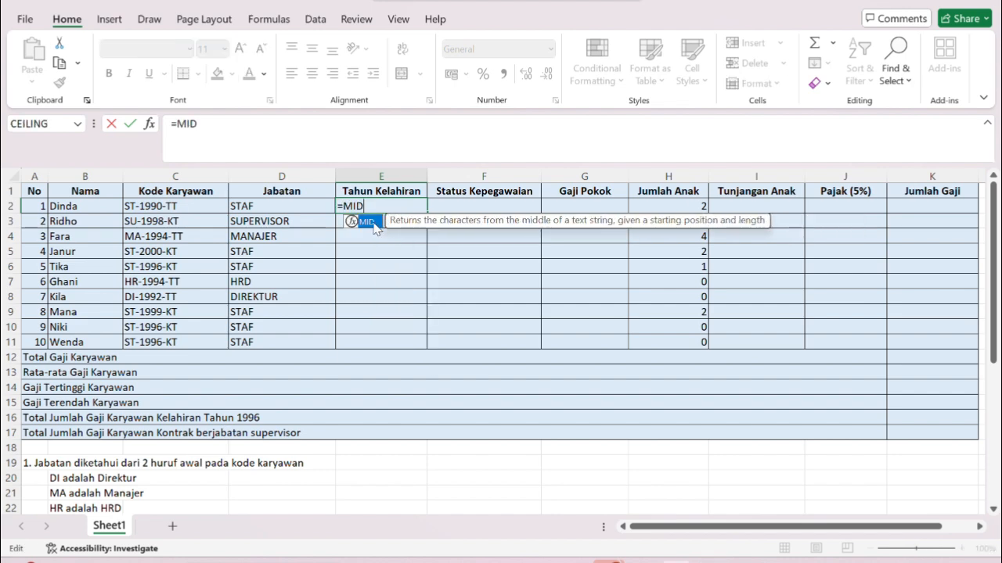
double_click(374, 224)
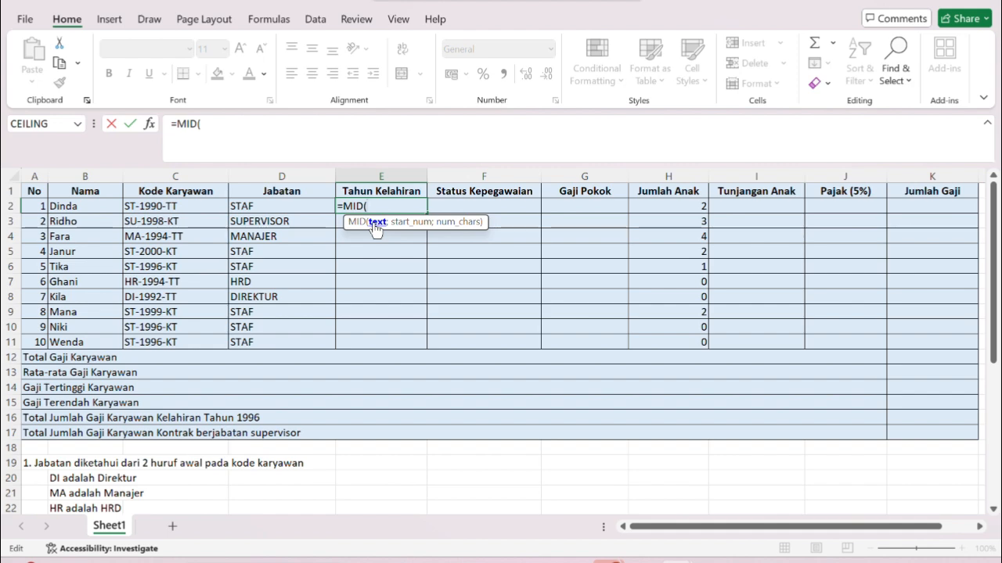
click(200, 210)
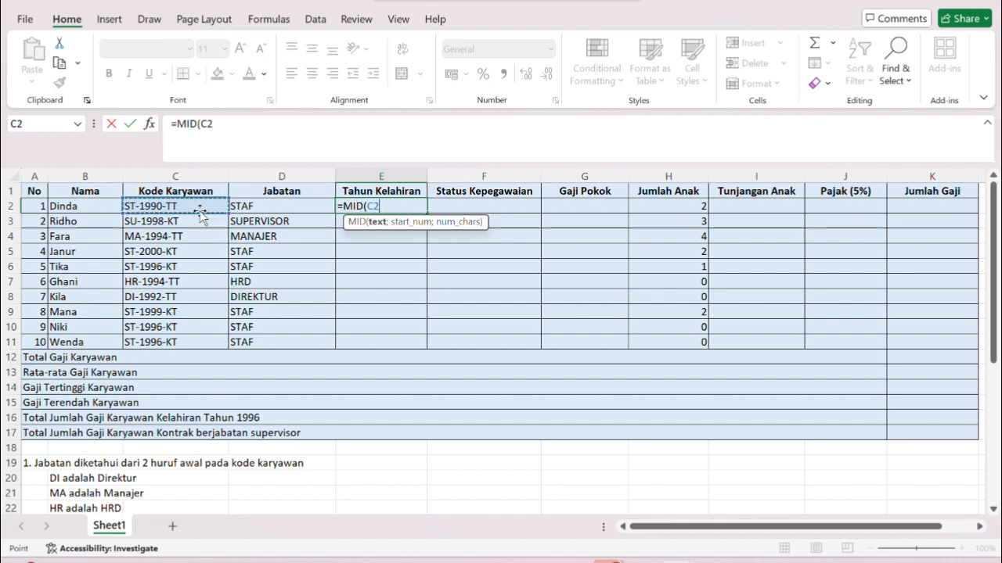
text(;)
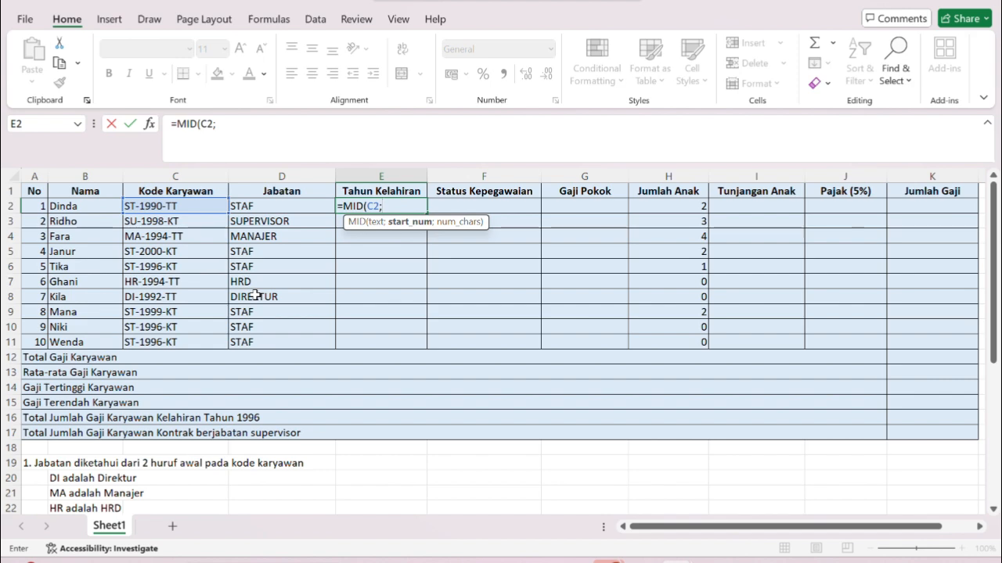
Complete and enter the E2 formula as =MID(C2;4;4), following the Tahun Kelahiran rule beneath the table.
scroll(288, 353, down, 3)
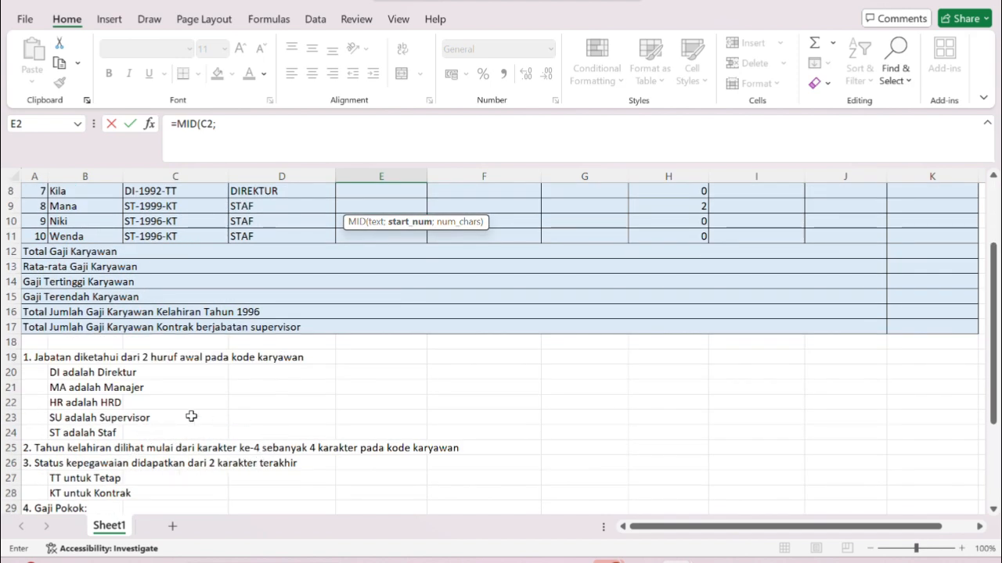
scroll(310, 245, up, 1)
scroll(311, 245, up, 2)
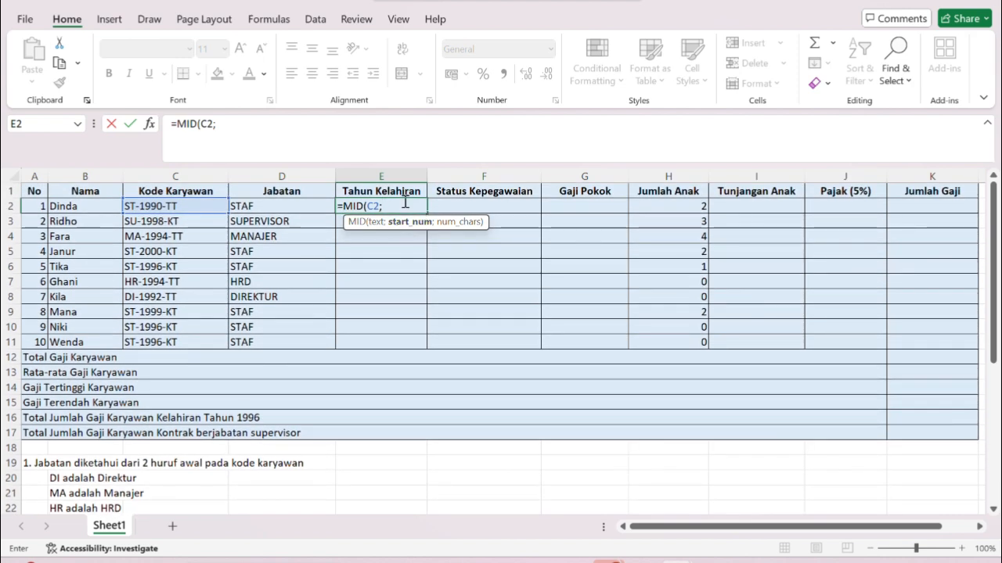
text(4;)
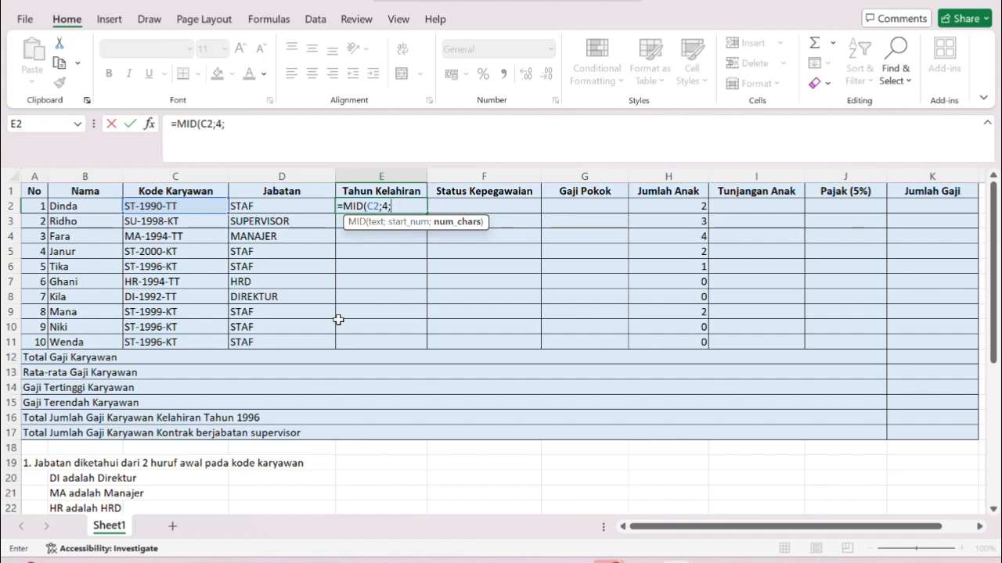
scroll(335, 319, down, 6)
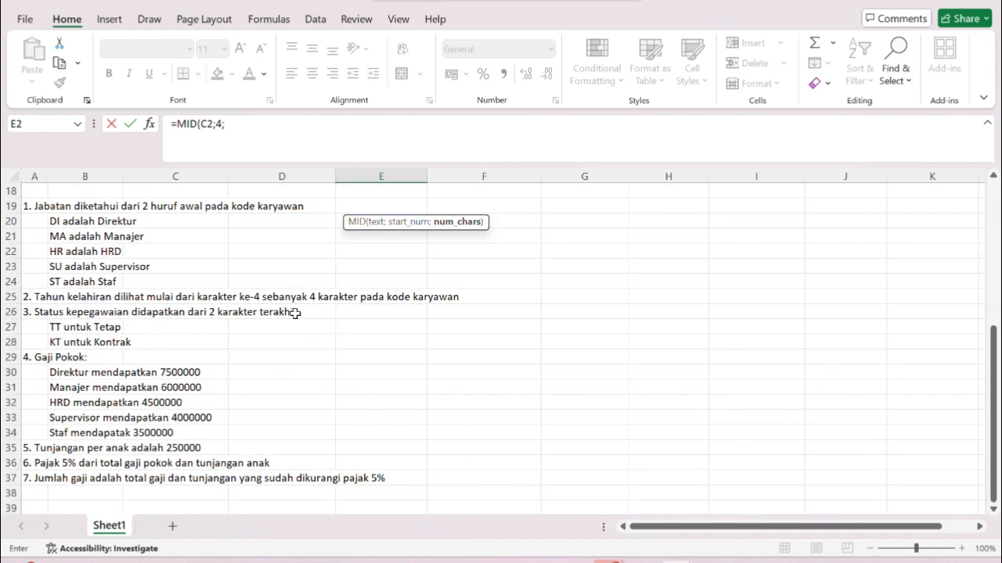
scroll(332, 324, up, 6)
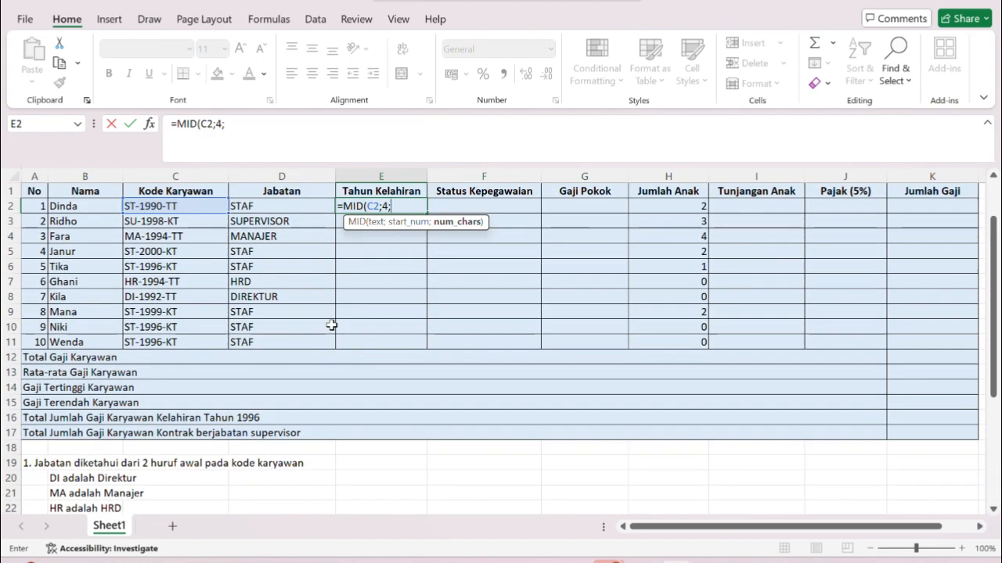
text(4)
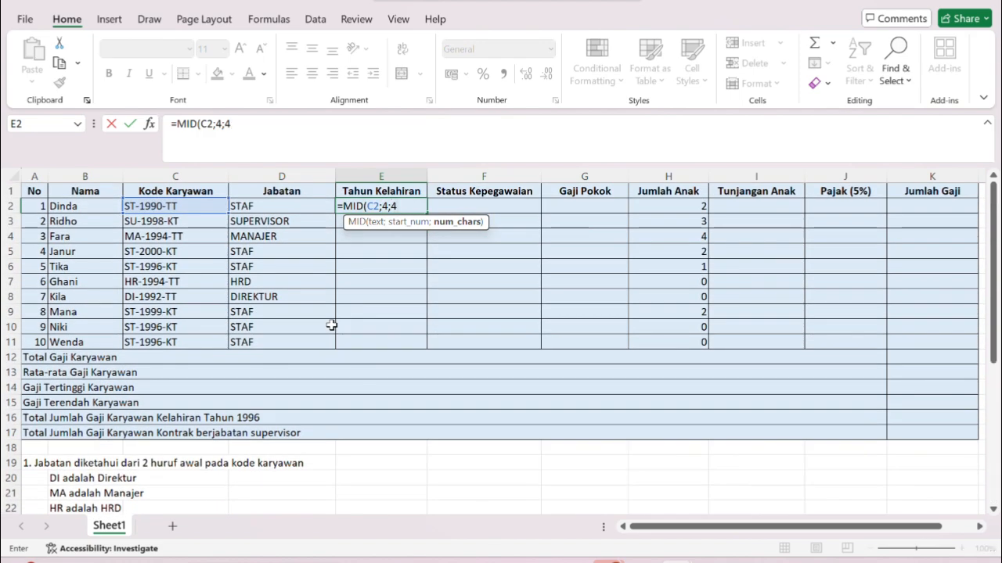
text())
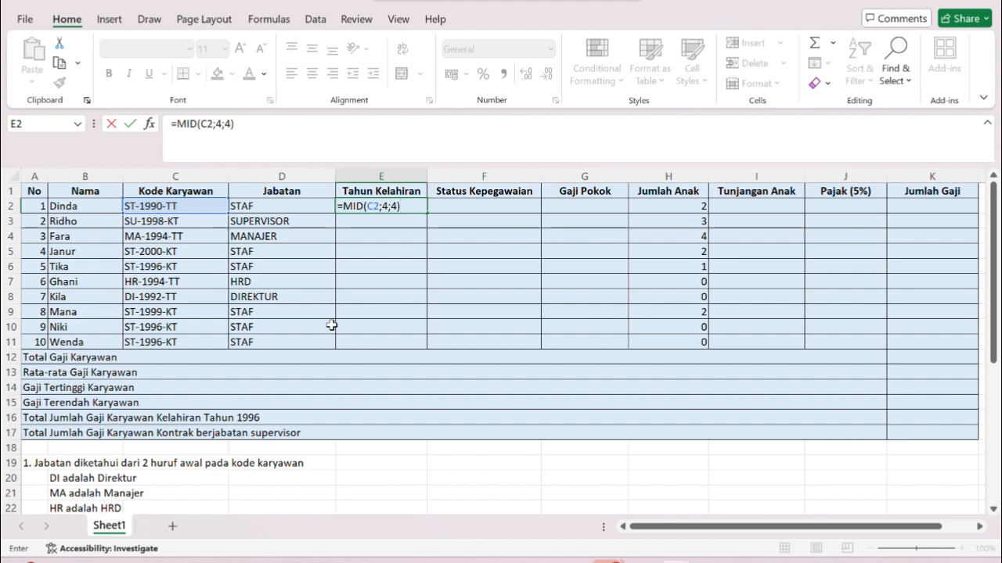
key(Return)
Fill the Tahun Kelahiran formula from E2 down to E11.
click(398, 204)
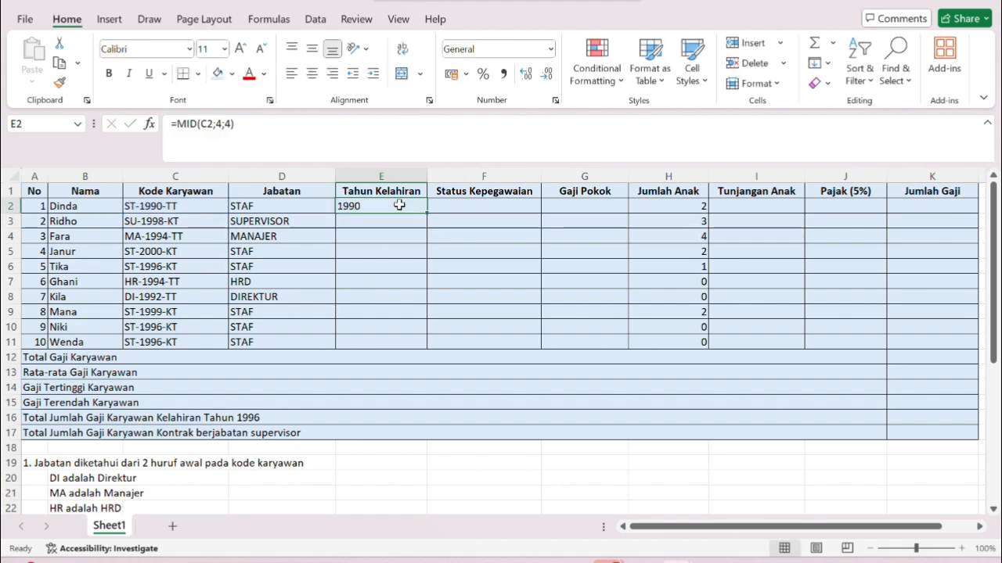
drag(427, 213, 427, 347)
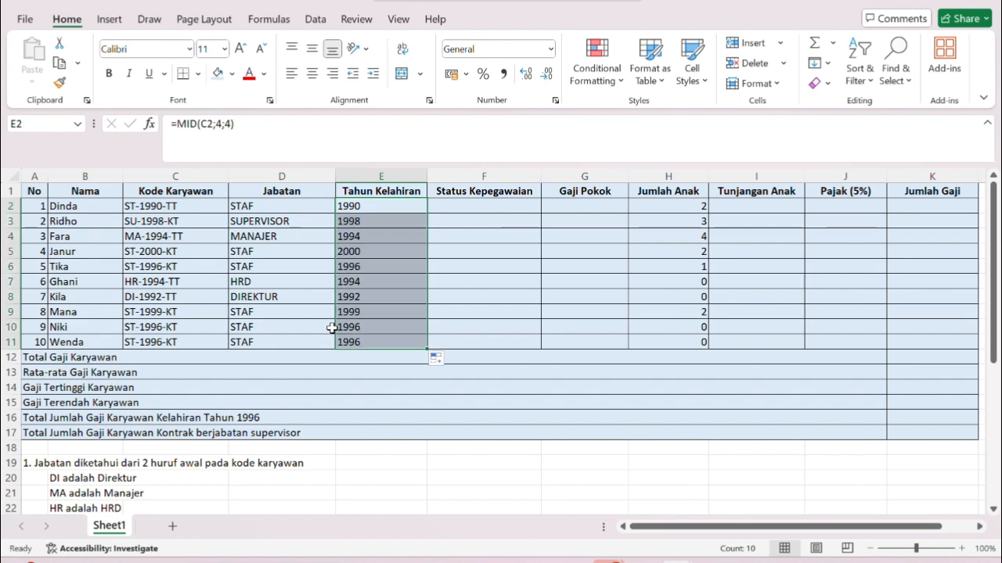
Review the Status Kepegawaian rule beneath the table and the existing Jabatan formula in D2 before filling F2.
key(Right)
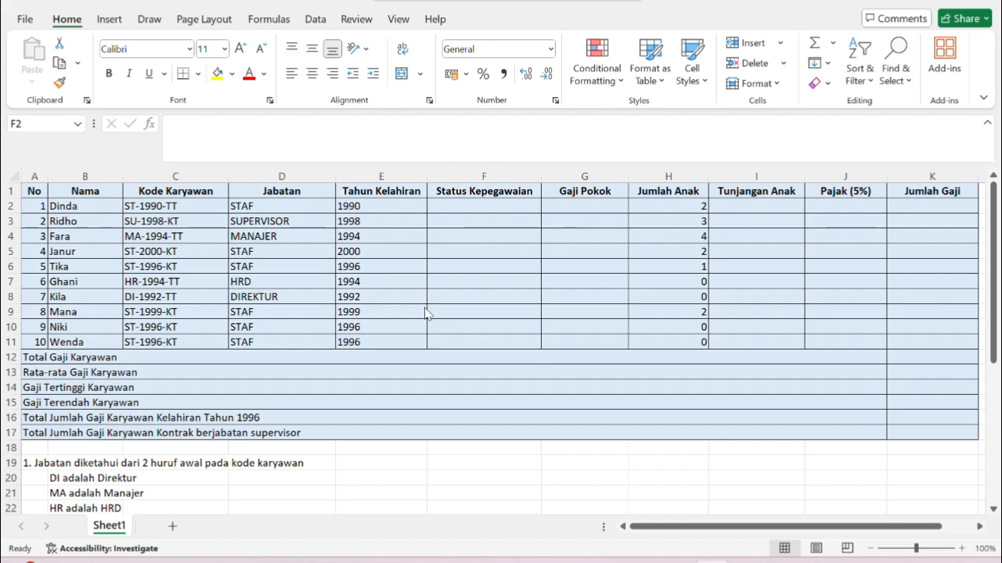
scroll(427, 313, down, 3)
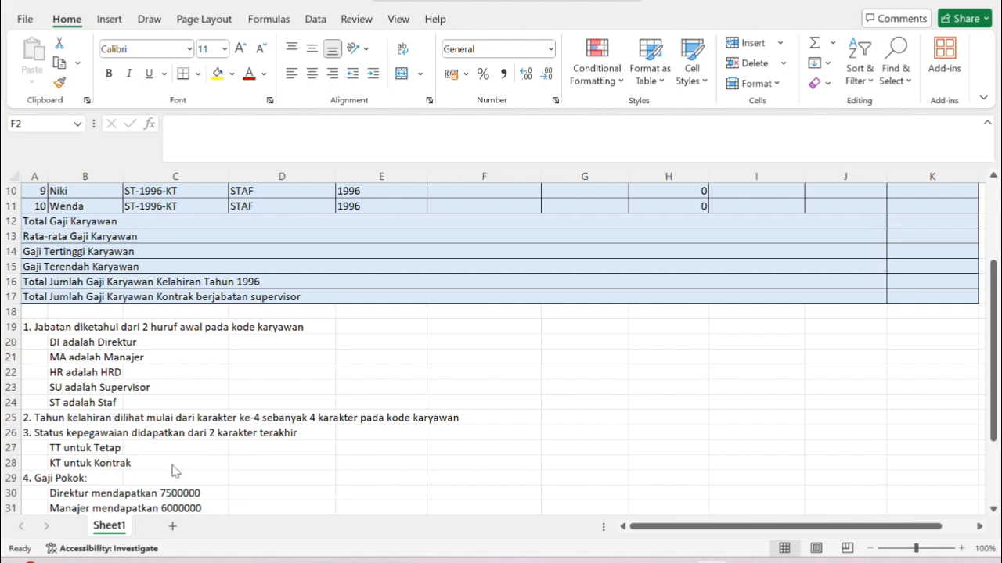
scroll(599, 297, up, 3)
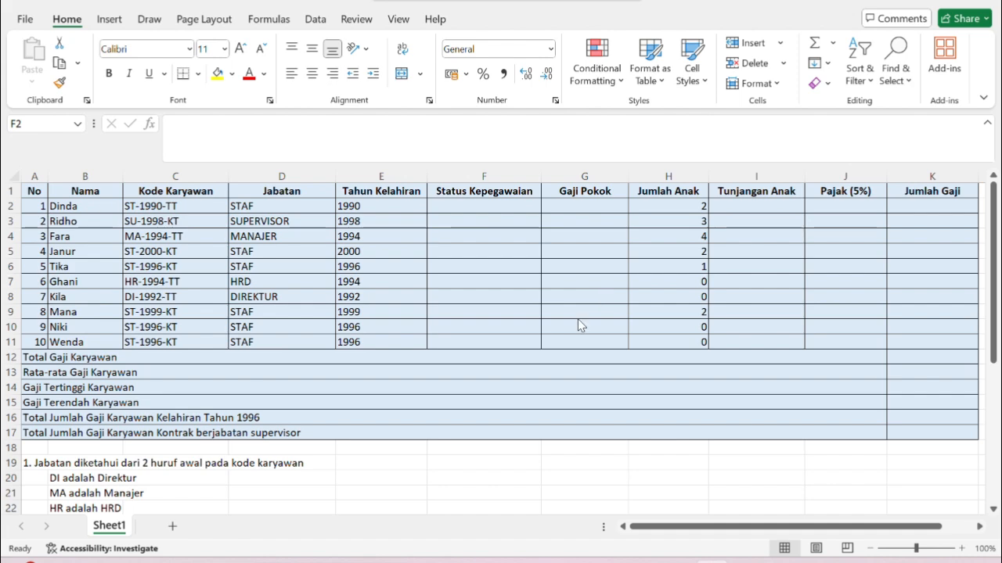
scroll(547, 357, down, 2)
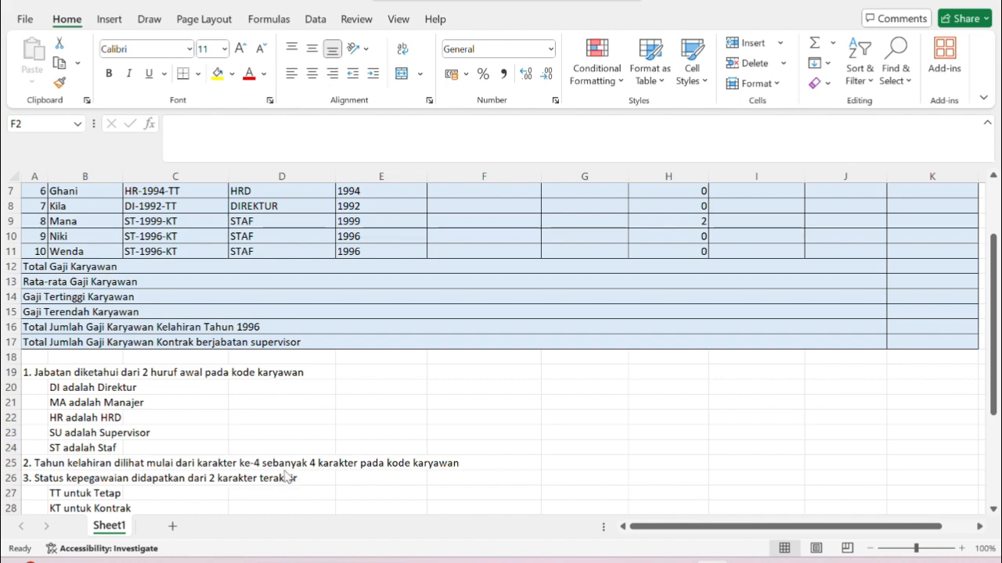
scroll(374, 392, up, 2)
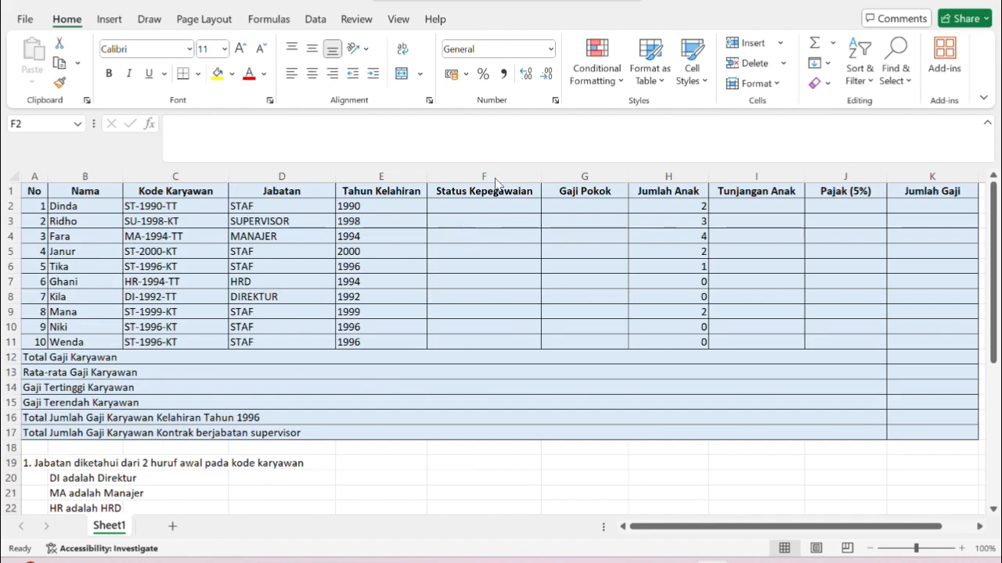
click(487, 203)
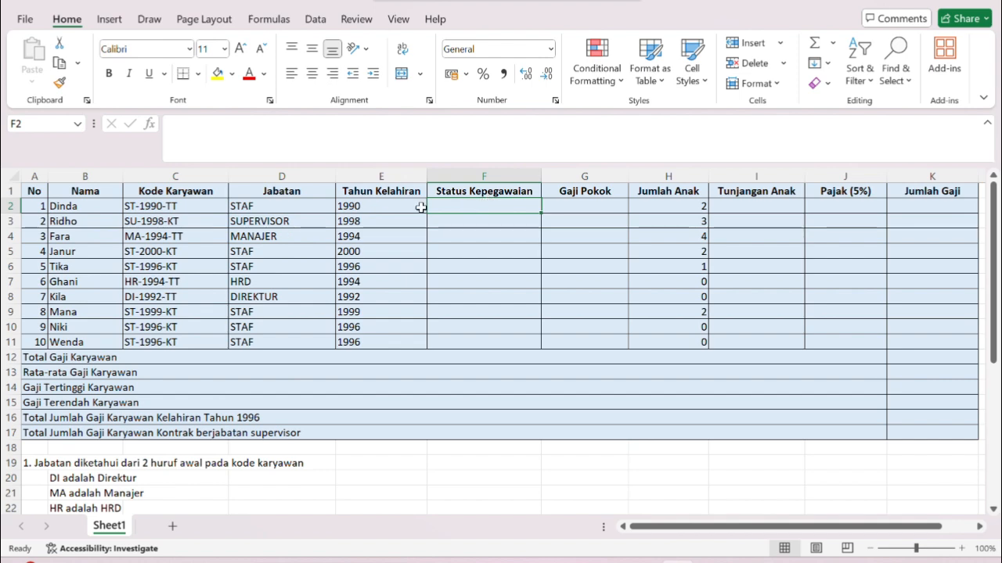
click(289, 210)
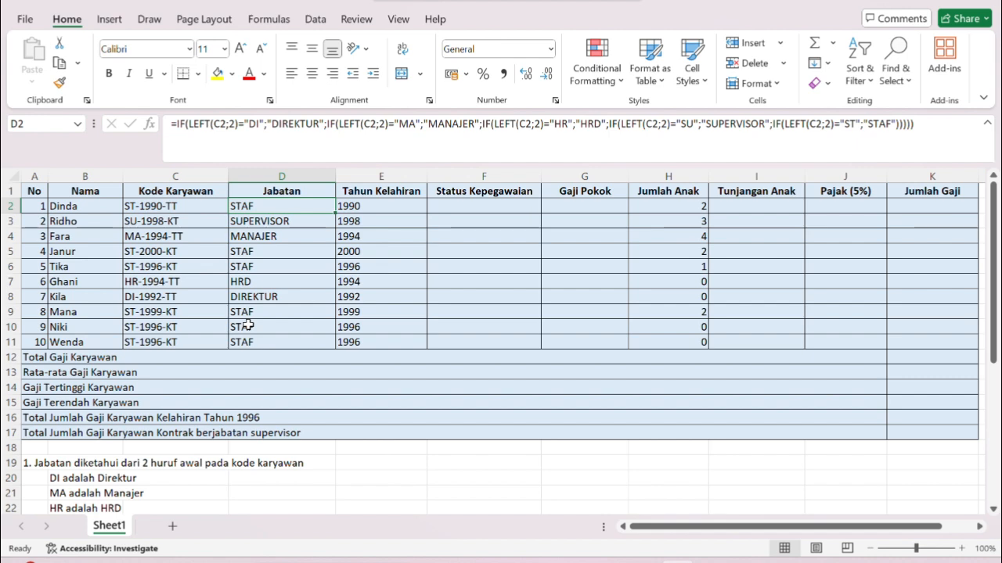
click(452, 210)
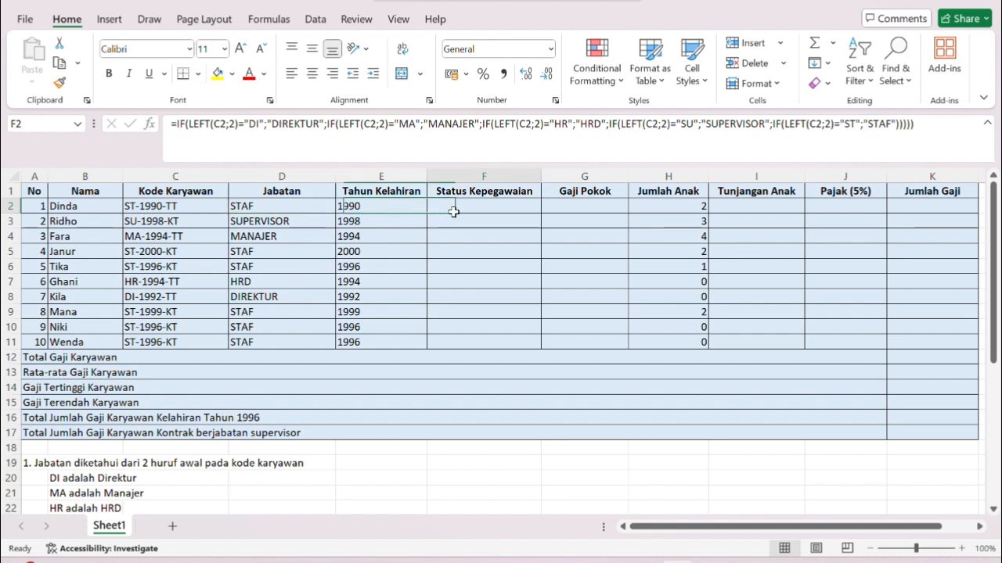
scroll(453, 217, down, 2)
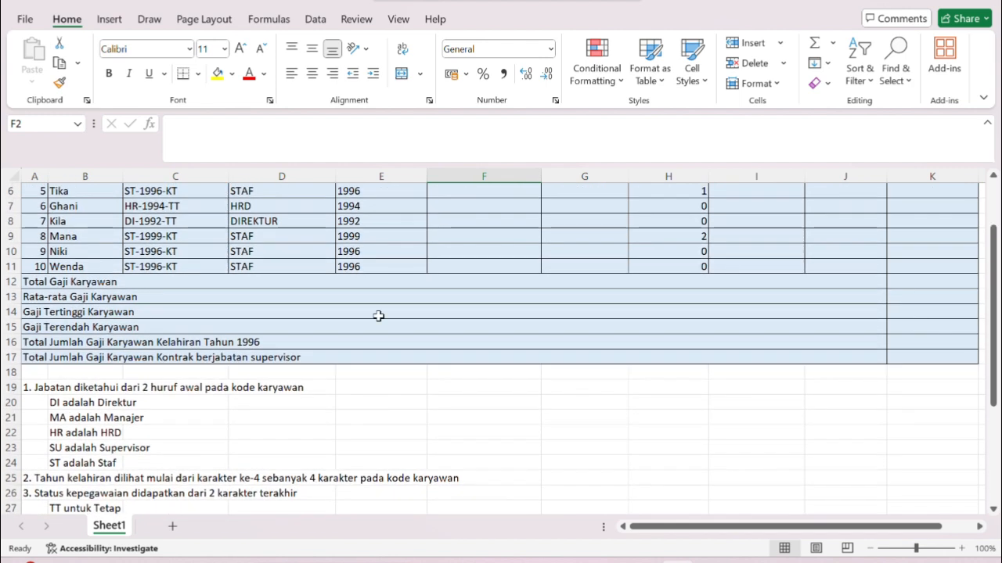
scroll(459, 277, up, 2)
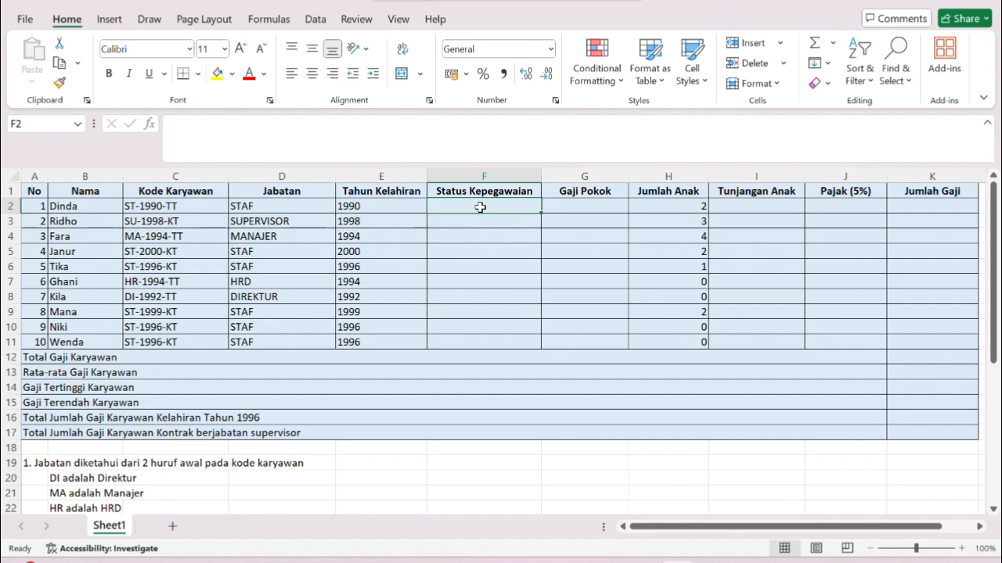
Start an IF formula in F2, under Status Kepegawaian, with RIGHT(C2;2) in its logical test to extract the code's last two characters.
text(=)
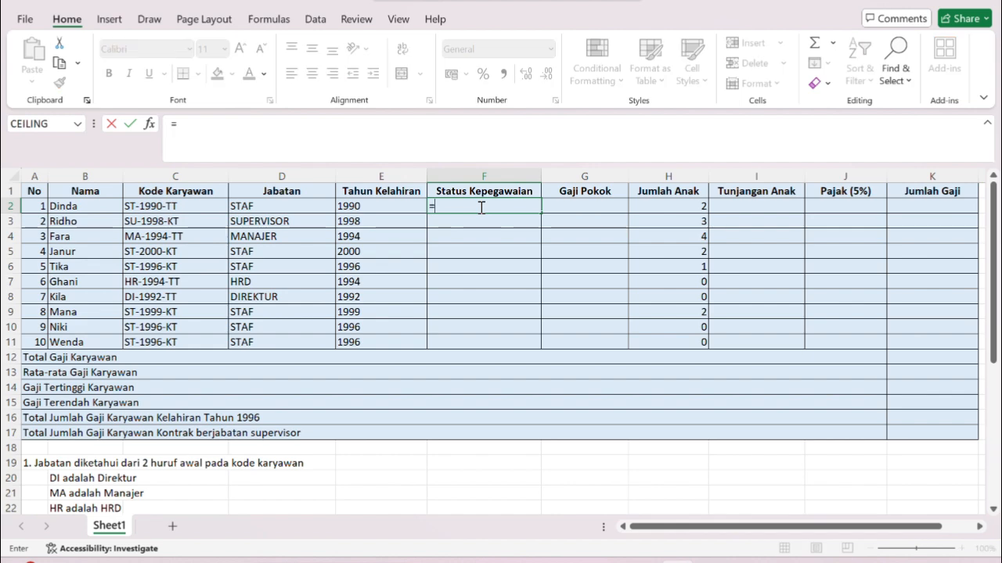
text(IF)
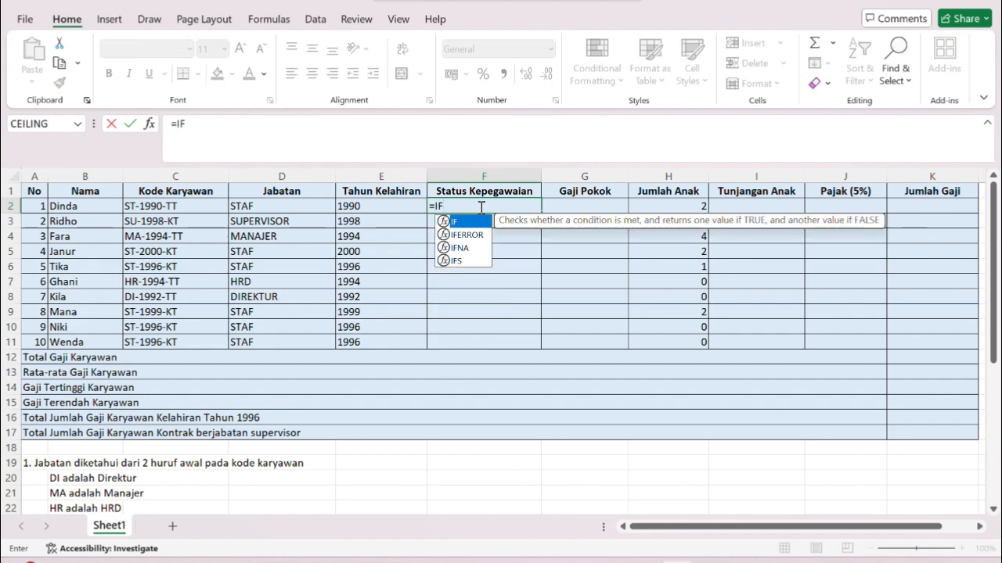
text((RI)
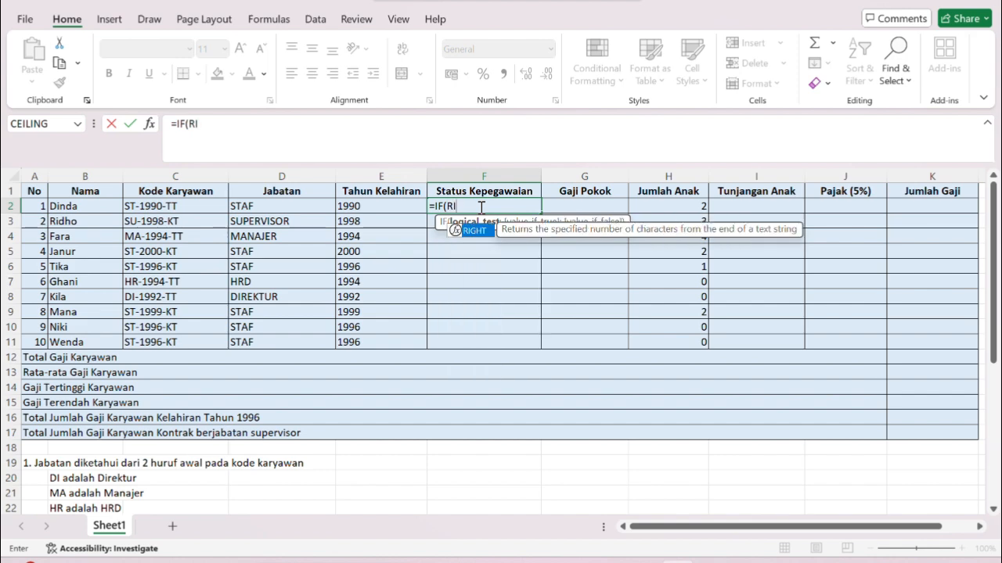
text(G)
double_click(480, 230)
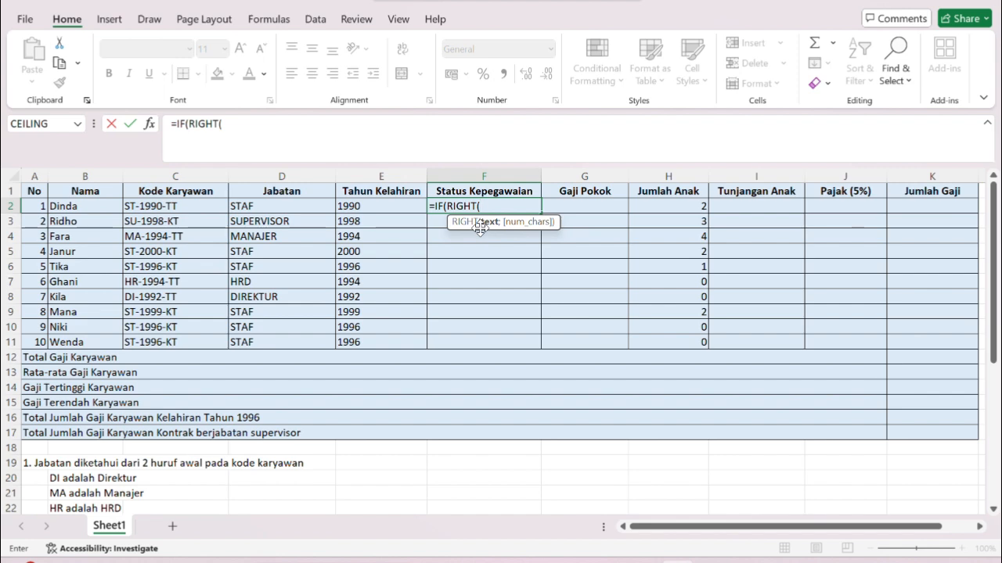
click(204, 207)
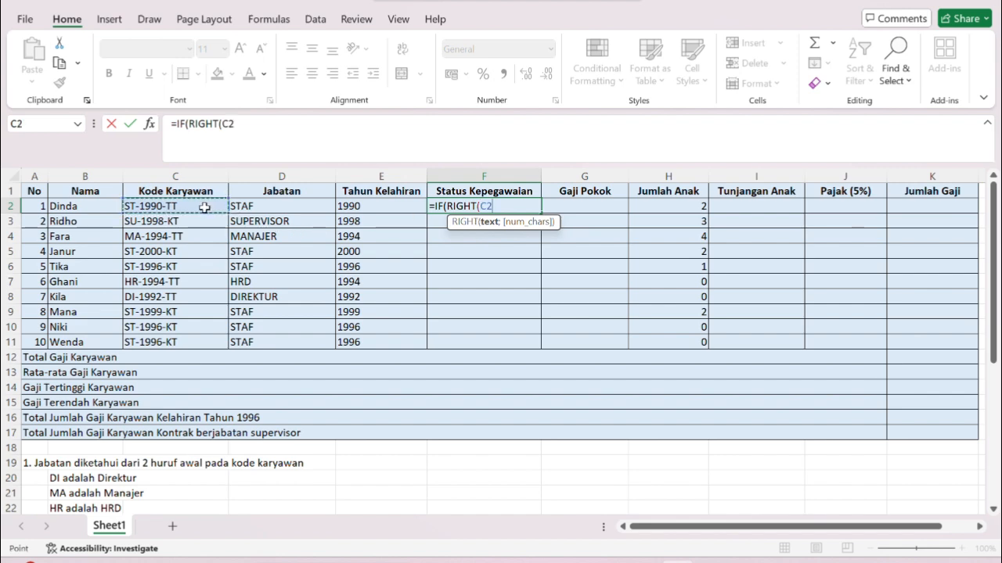
text(;)
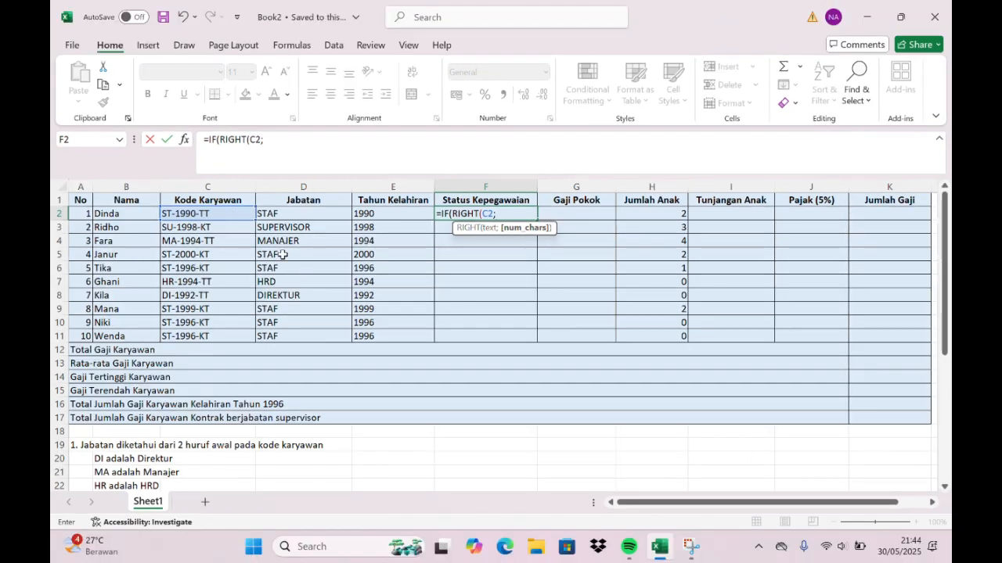
text(2)
scroll(390, 393, down, 2)
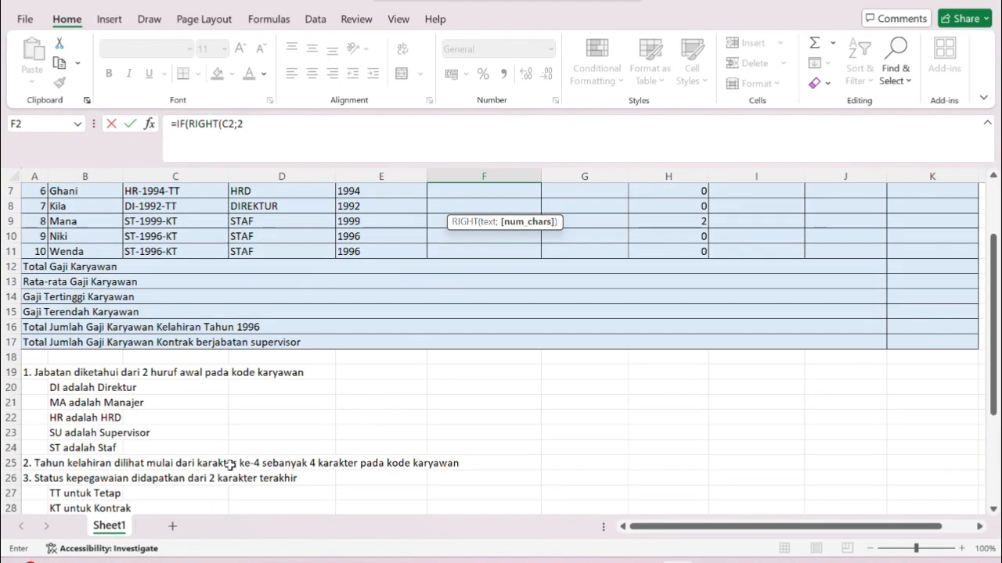
scroll(309, 412, up, 2)
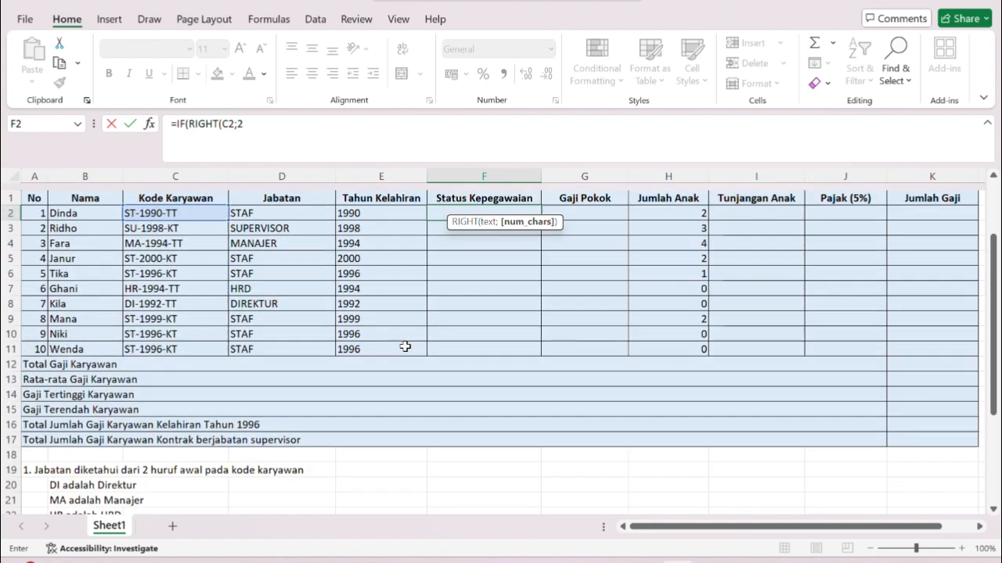
text())
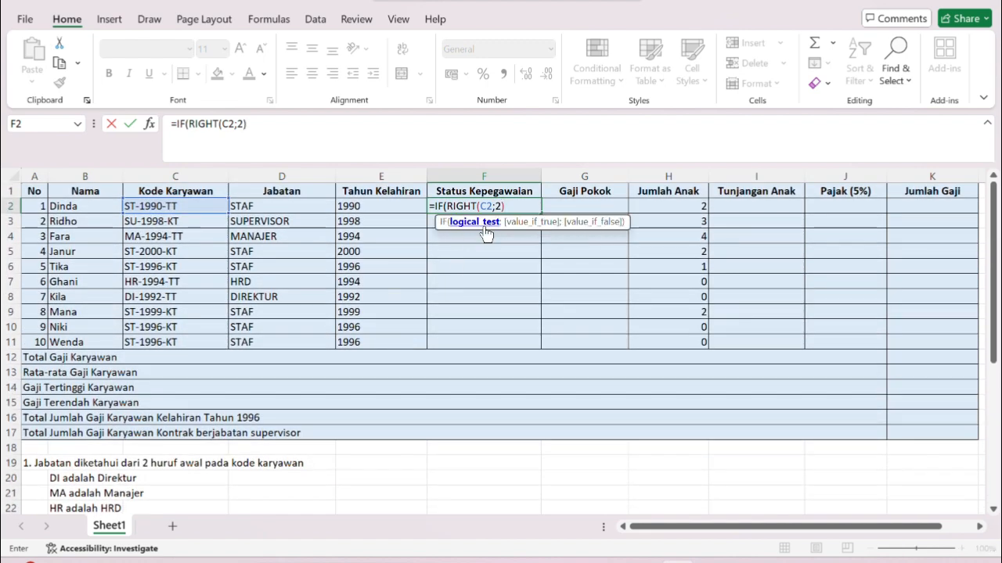
Complete and enter the F2 formula as =IF(RIGHT(C2;2)="TT";"TETAP";"KONTRAK") and fill it down to F11.
text(="TT";)
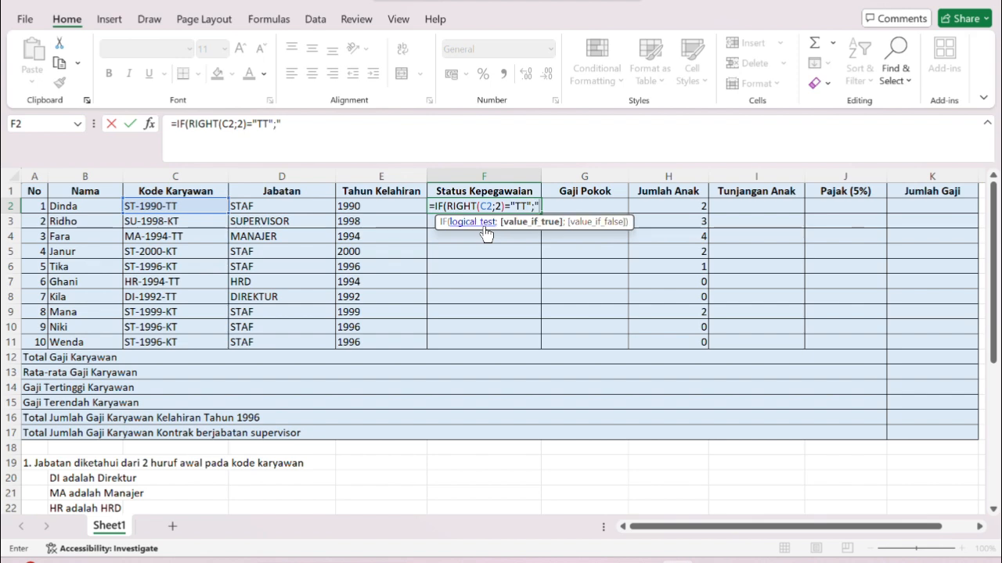
text("TETAO)
key(BackSpace)
text(P")
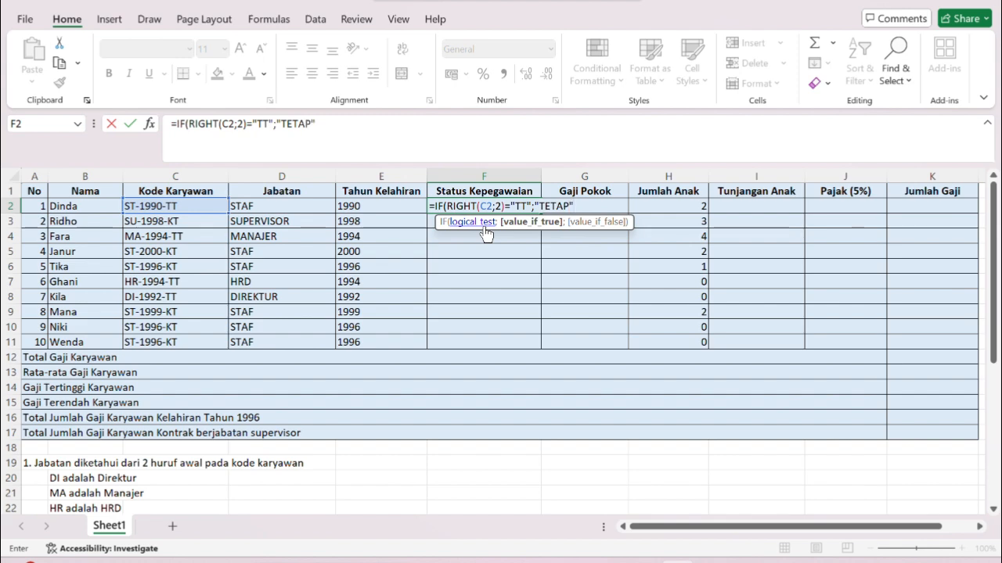
text(;")
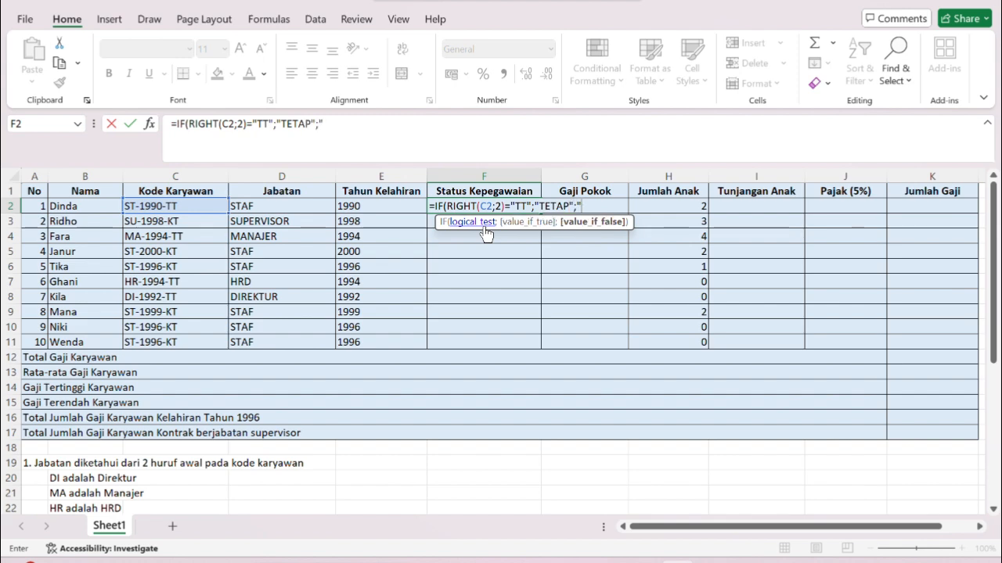
text(KONTRAK)
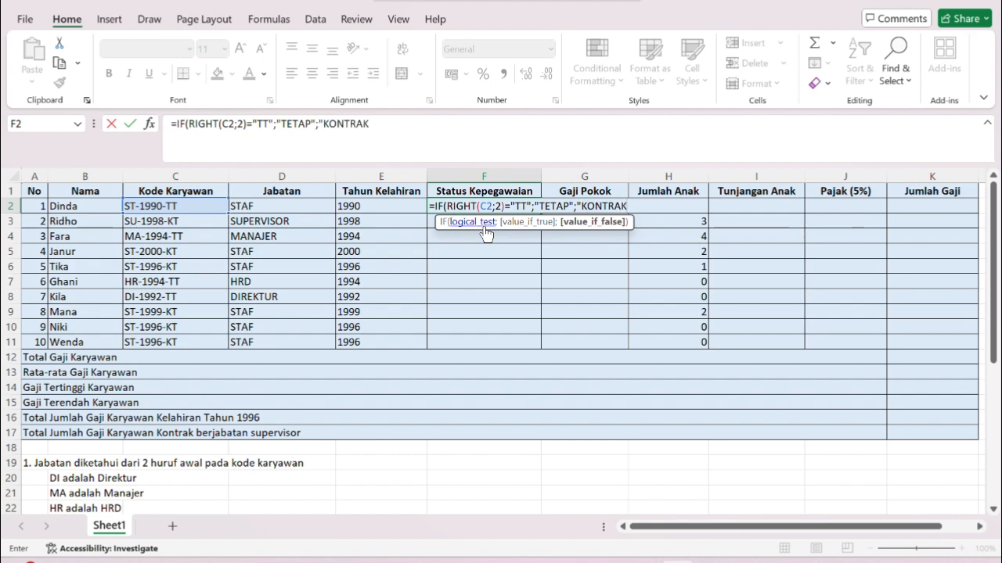
text("))
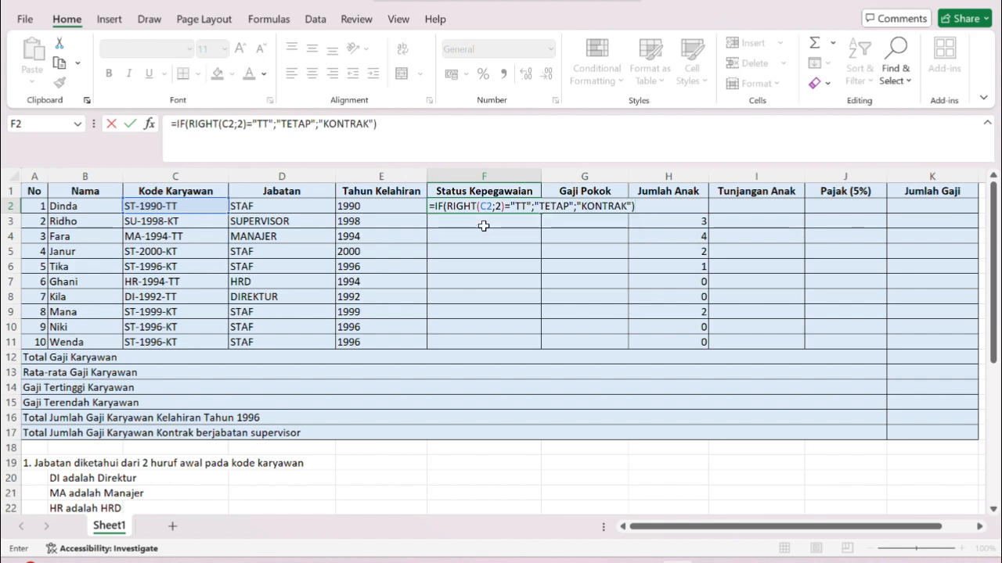
key(Return)
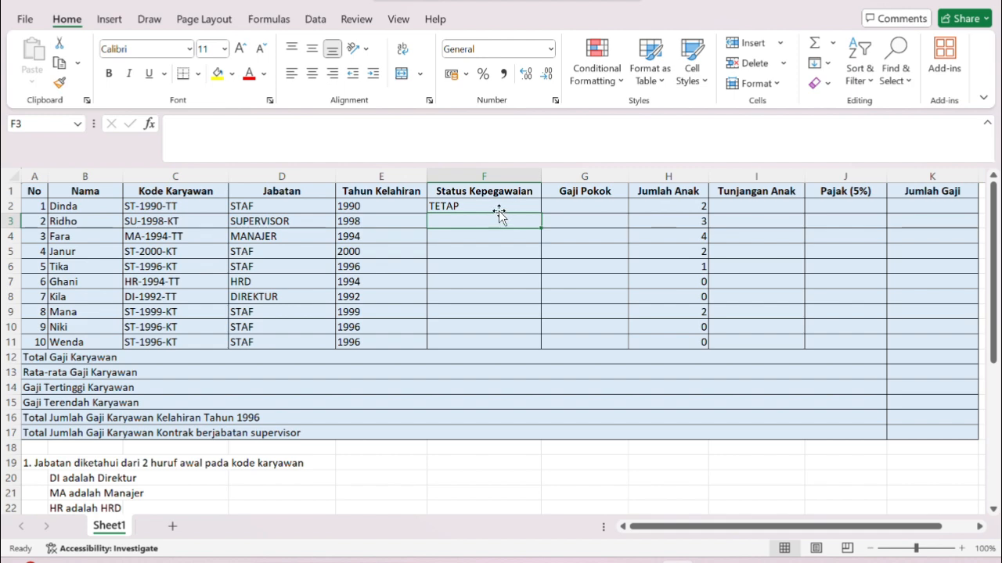
click(454, 206)
drag(540, 212, 542, 349)
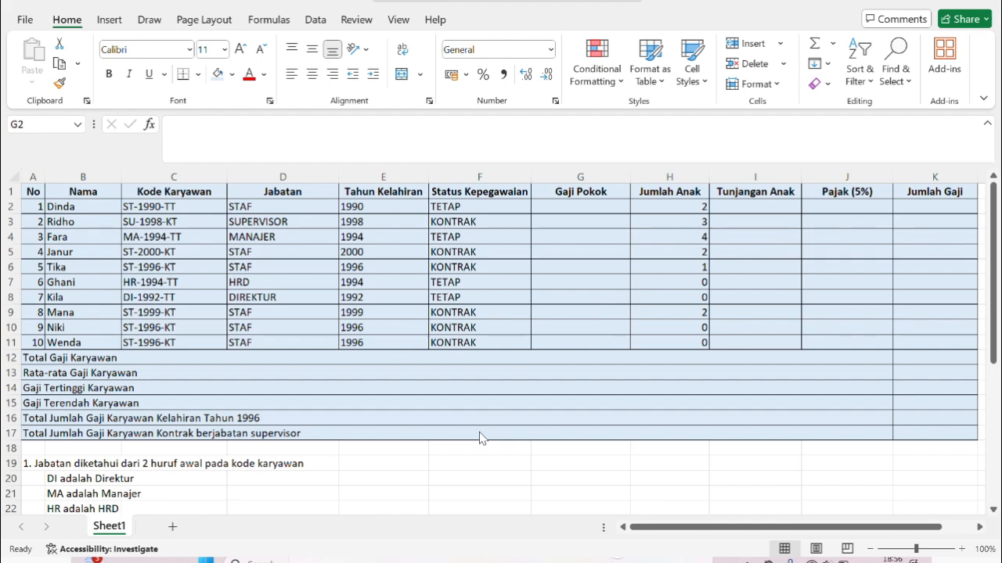
Start an IF formula in G2, under Gaji Pokok, that returns 7500000 when D2 equals "DIREKTUR", following the Gaji Pokok rule beneath the table.
scroll(480, 439, down, 5)
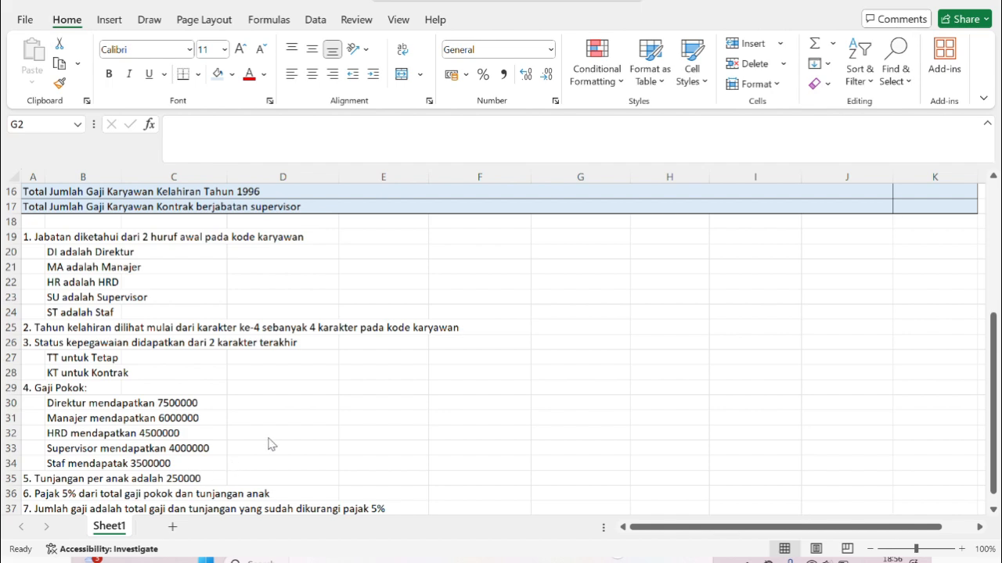
scroll(519, 324, up, 5)
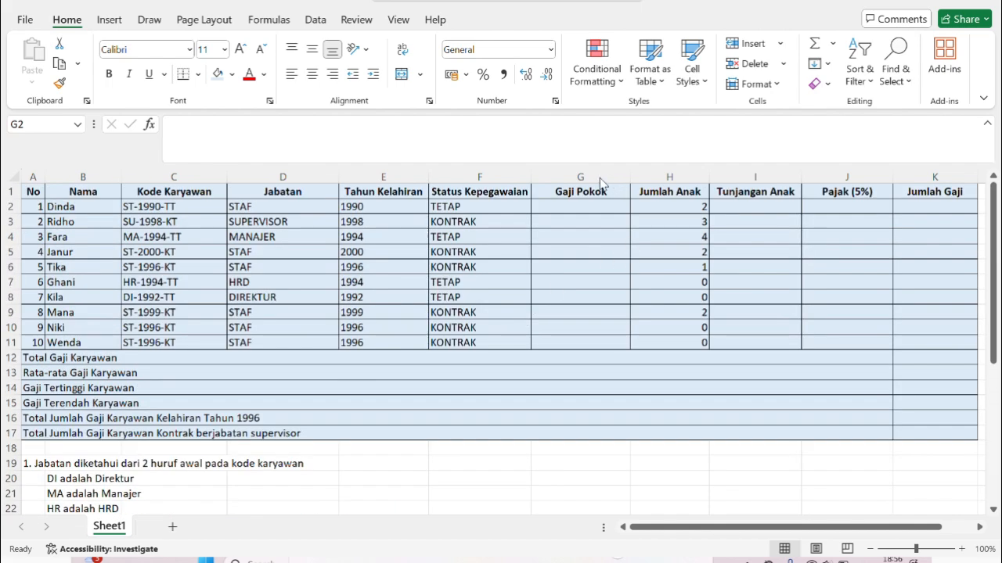
click(572, 205)
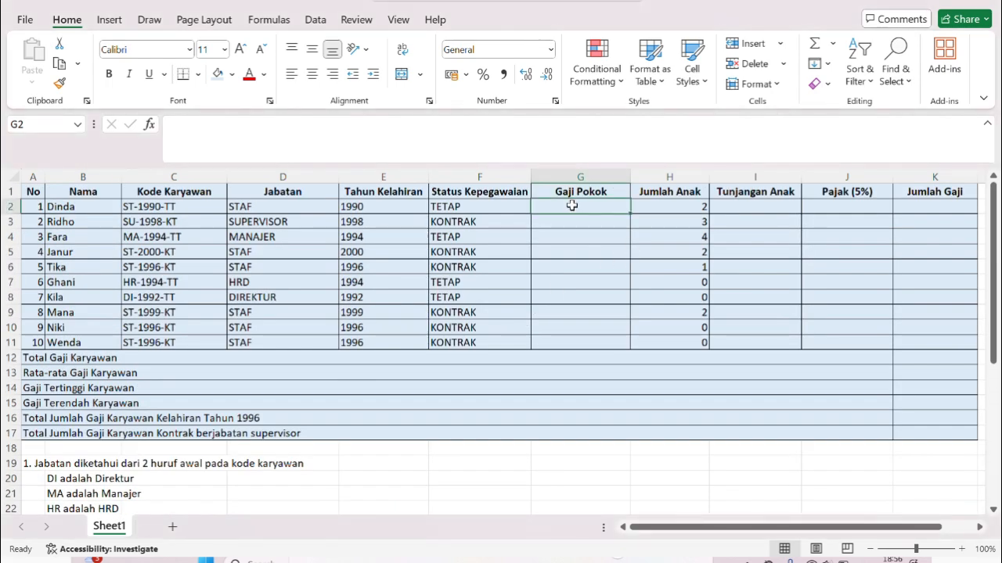
text(=IF)
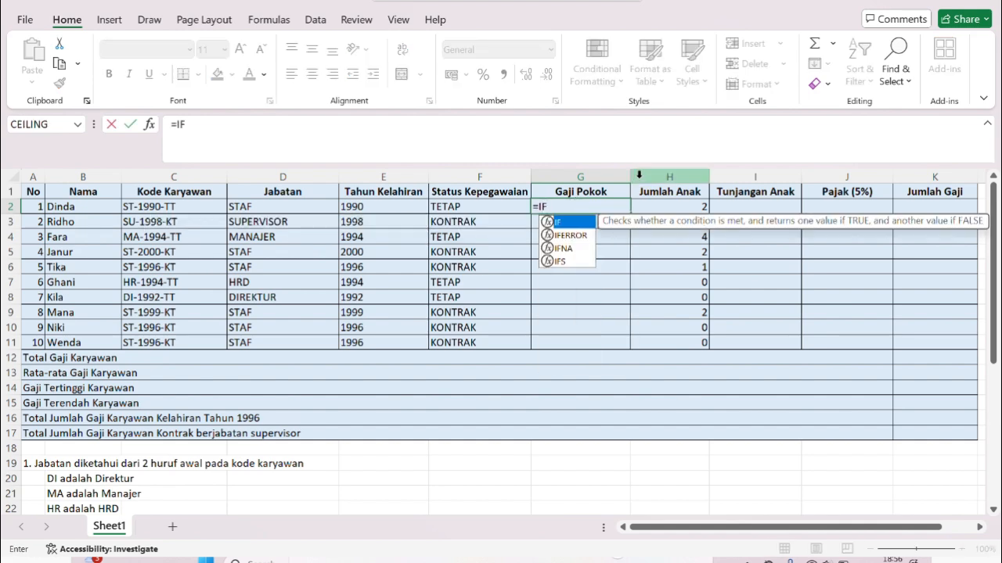
text(()
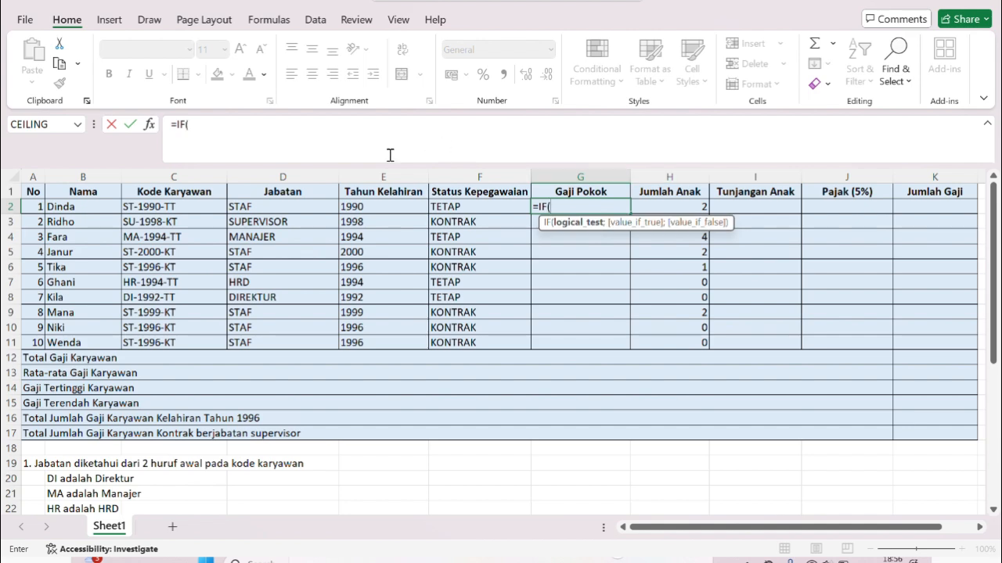
click(302, 207)
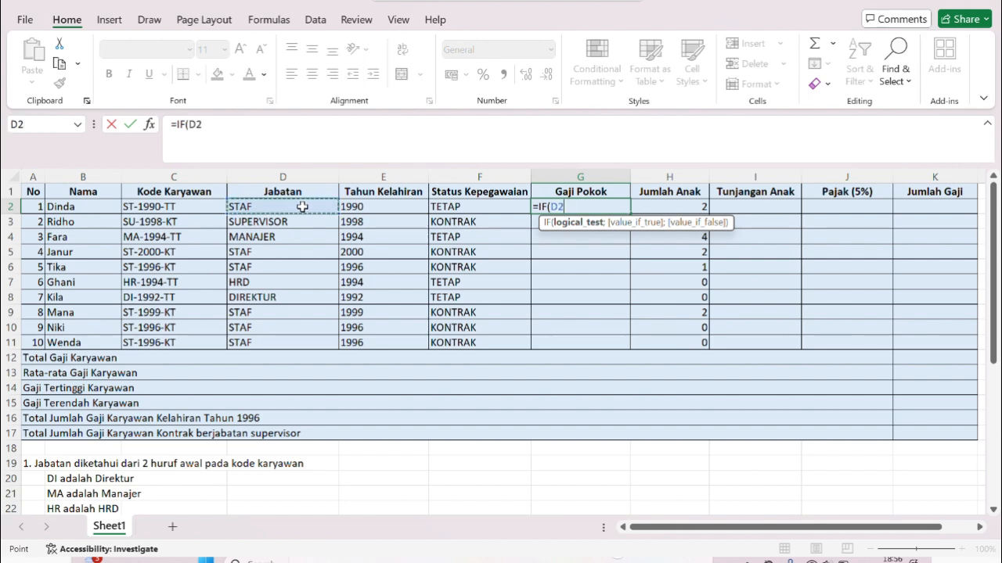
text(=)
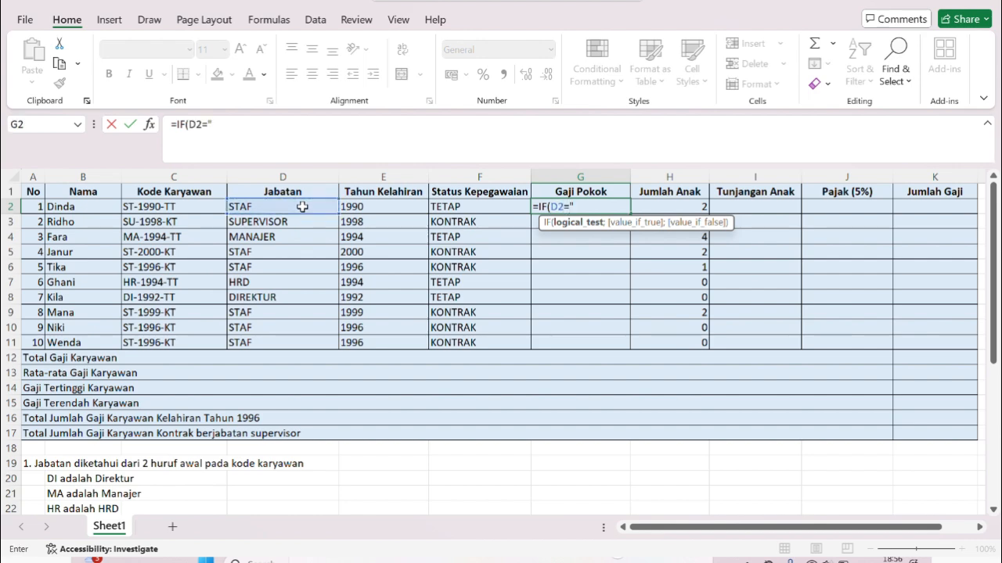
text("DIREKTUR)
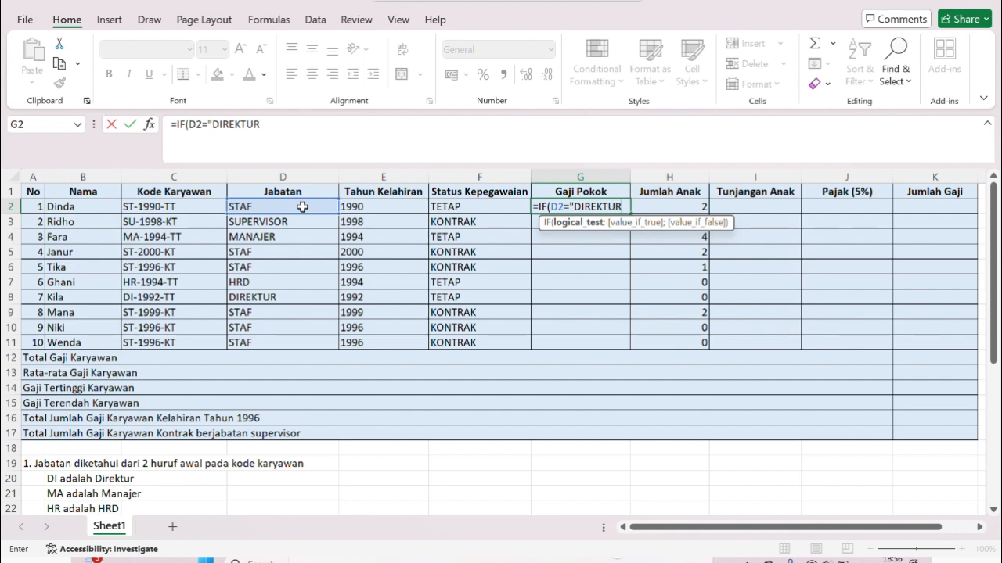
text(";)
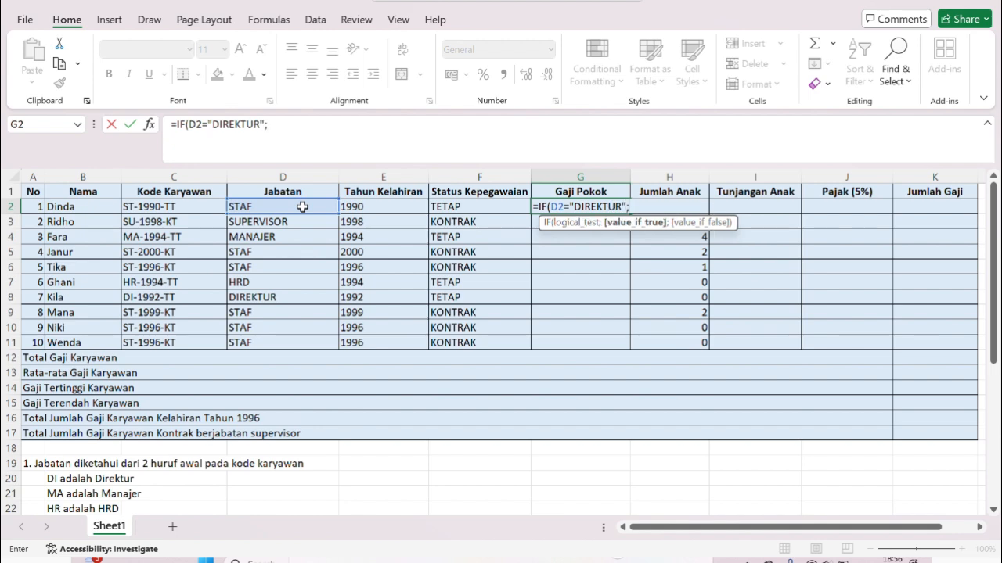
text(7500000;)
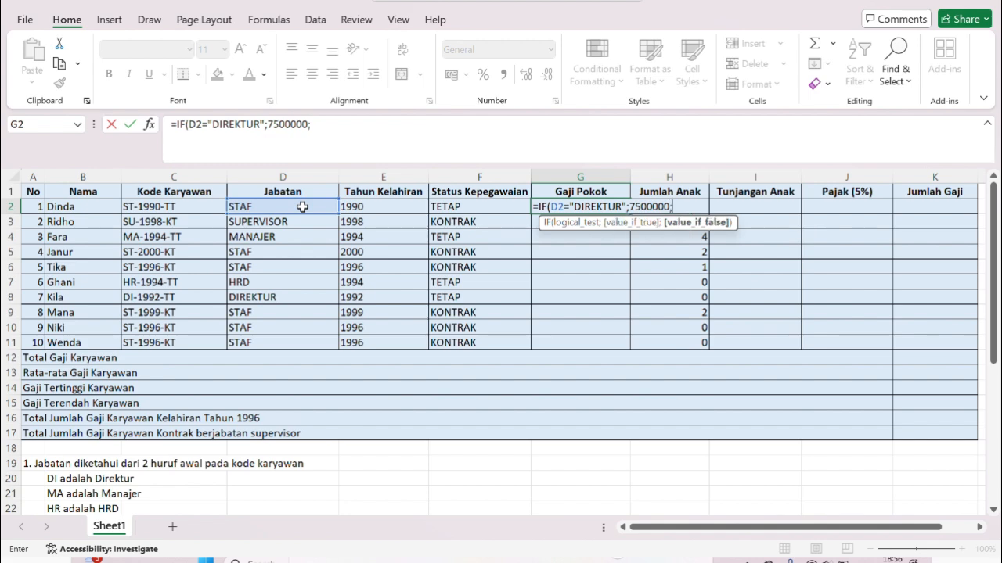
Nest a second IF in the G2 formula that returns 6000000 when D2 equals "MANAJER".
click(418, 2)
text(IF)
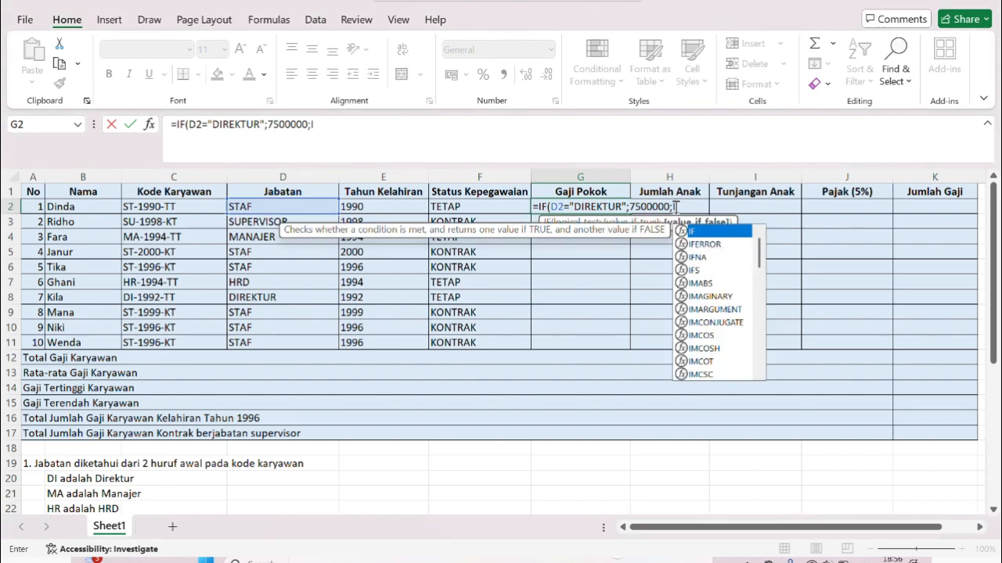
text((D2)
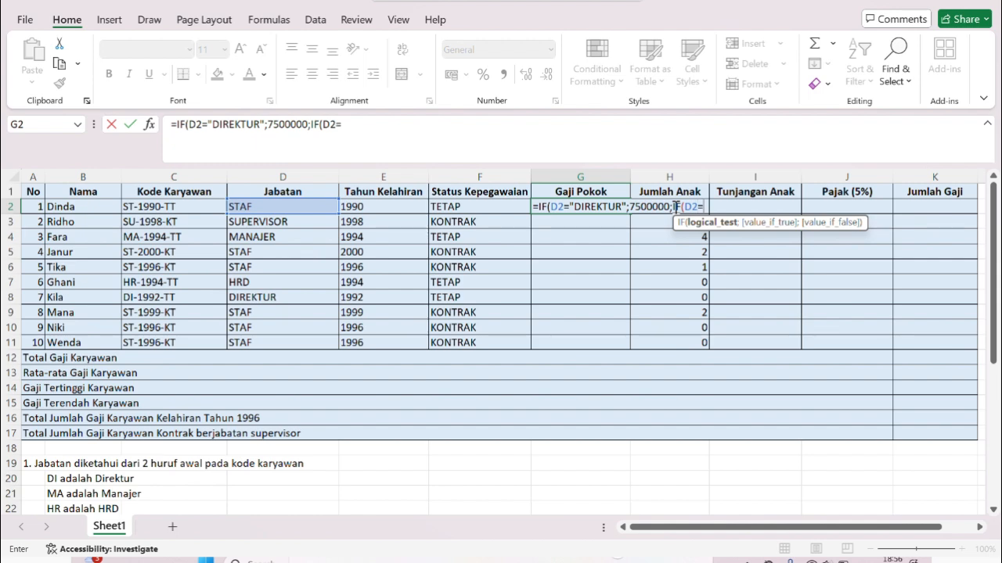
text(="MANAJER)
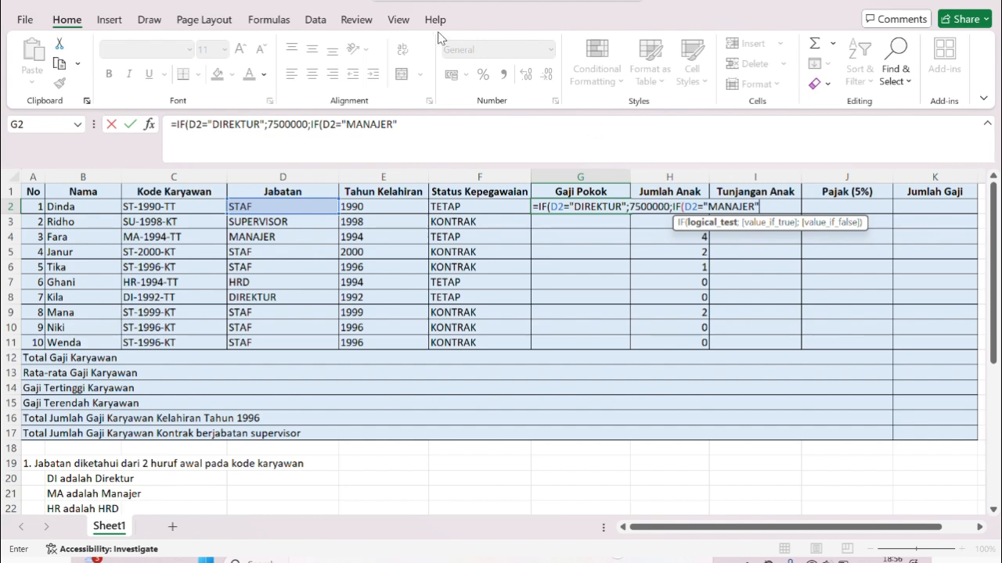
click(423, 2)
click(760, 207)
text(R";)
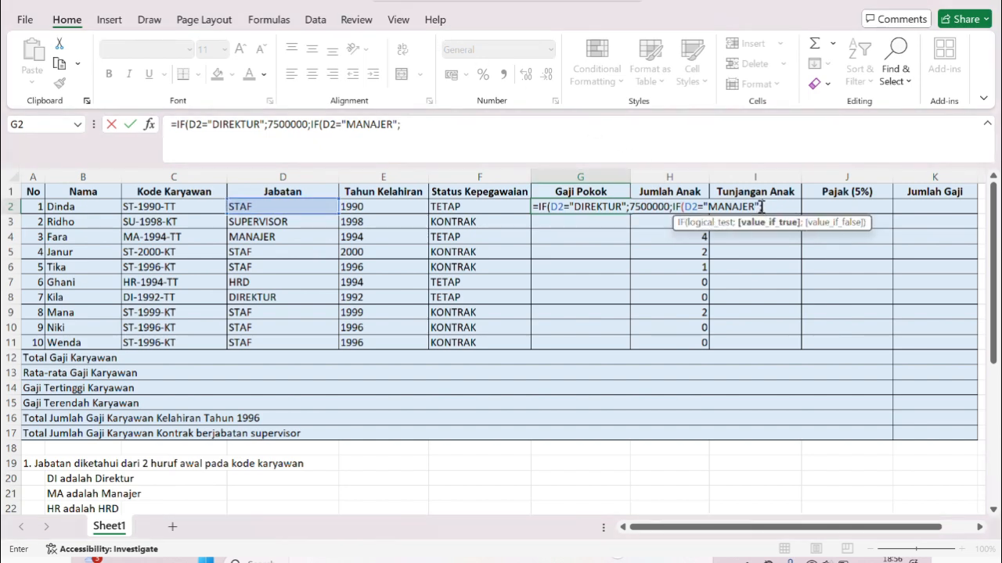
text(6000000)
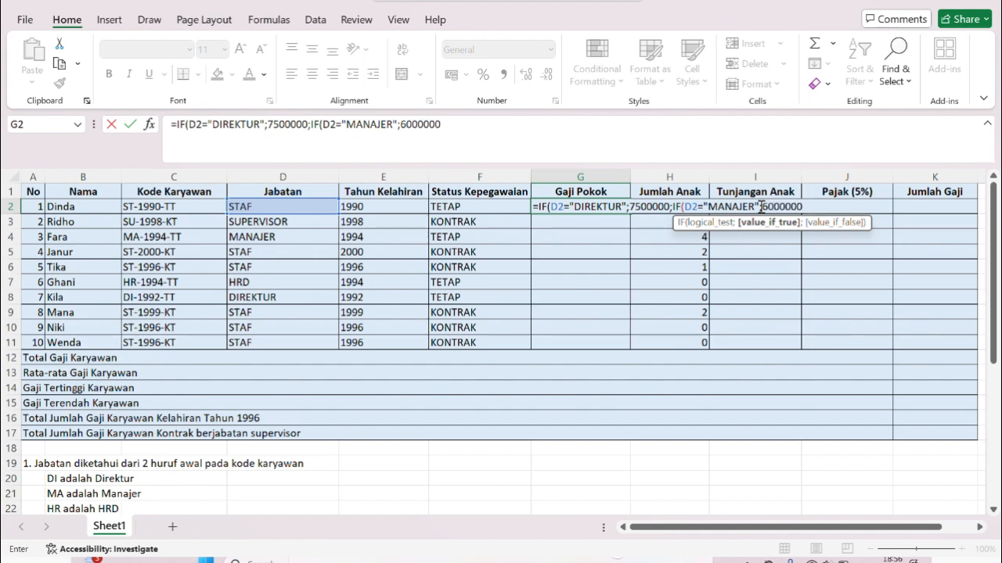
text(;)
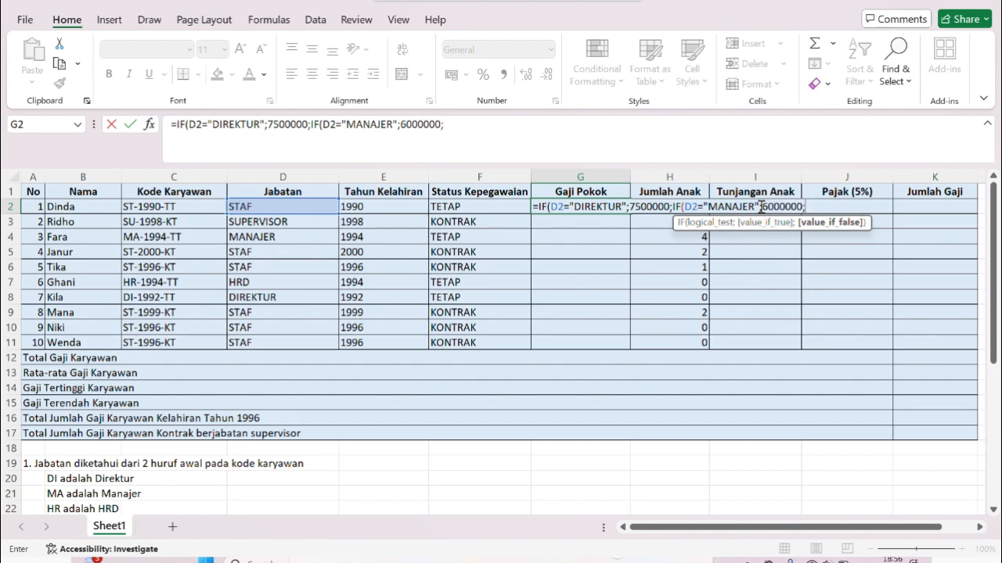
Nest two further IFs in the G2 formula, returning 4500000 for "HRD" and 4000000 for "SUPERVISOR" in D2.
text(IF)
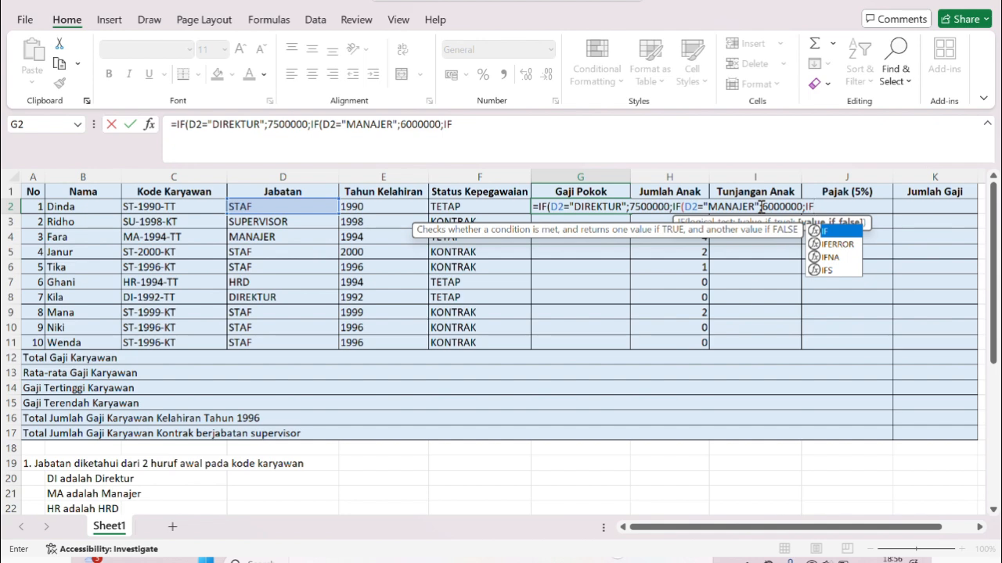
text((D2)
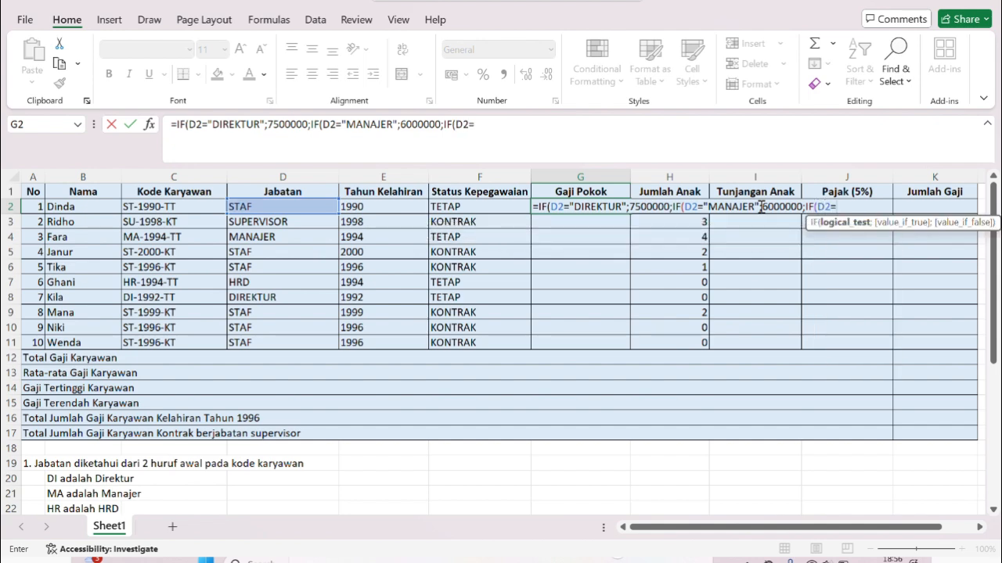
text(="HRD";)
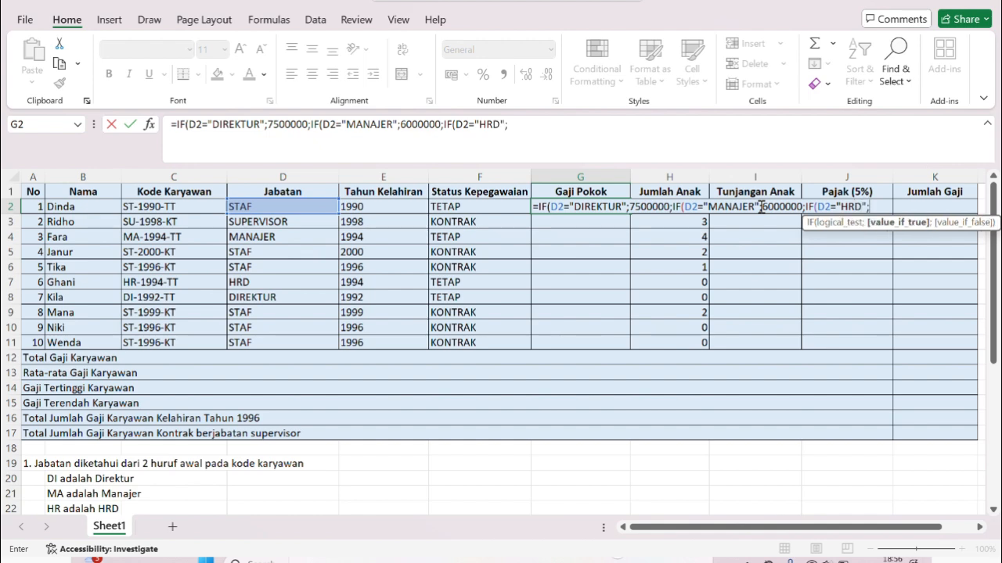
text(450000)
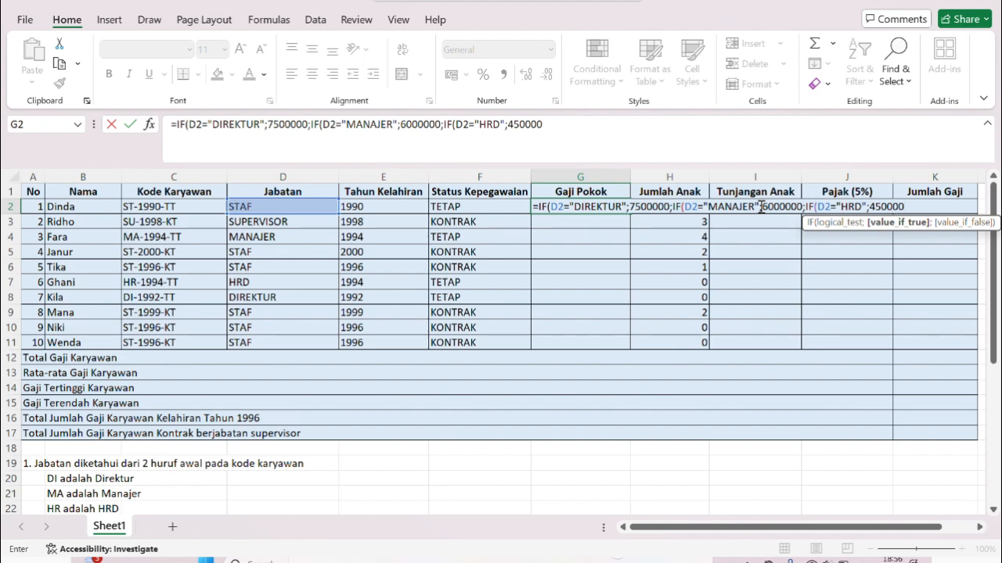
text(0;IF)
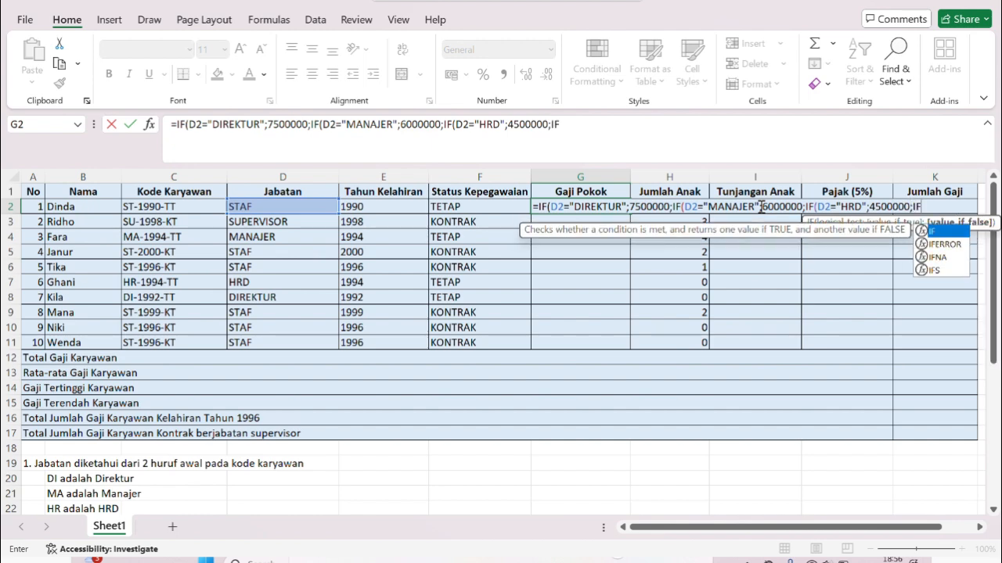
text((D2)
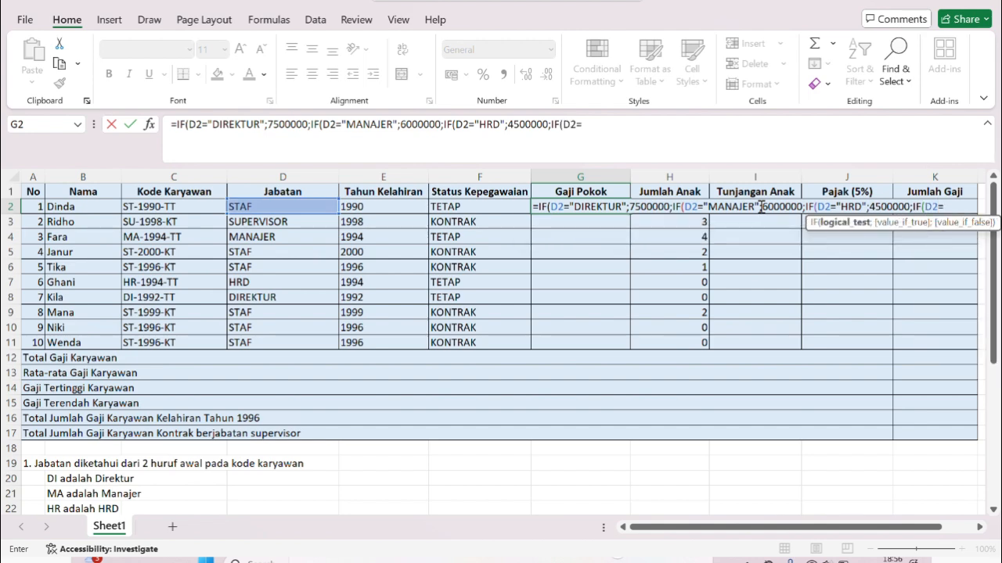
text(="SUPERVISOR)
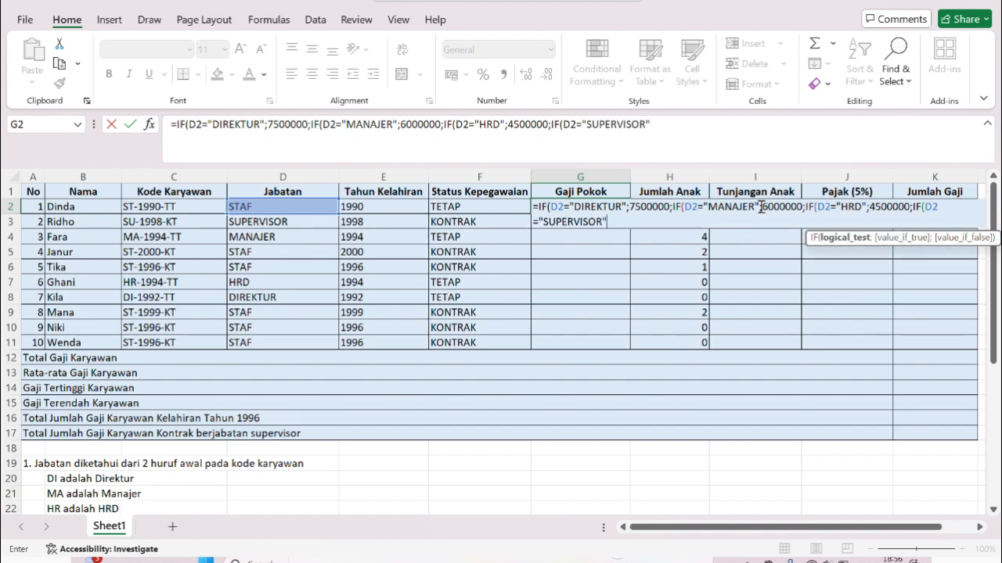
text(";)
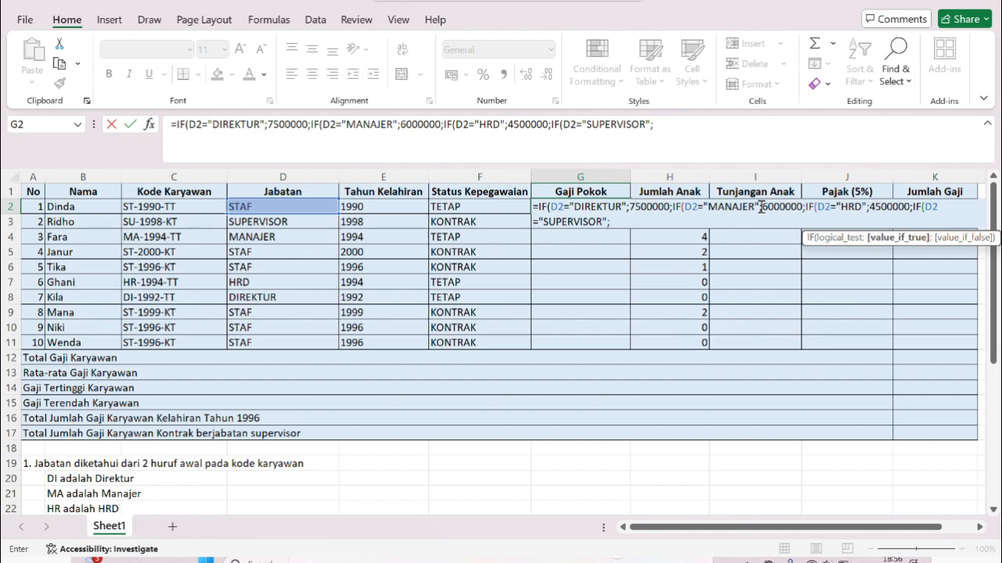
text(4000000;)
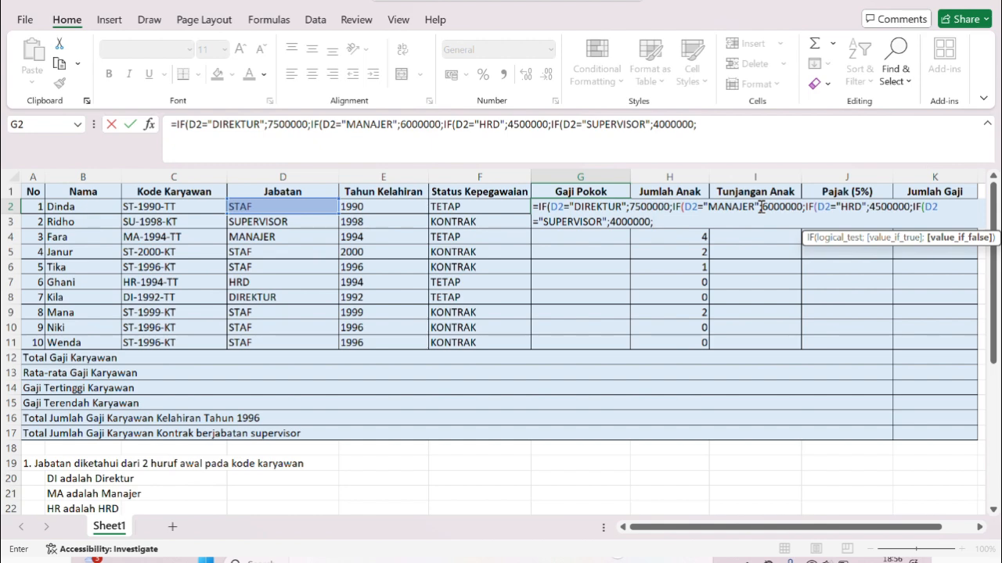
Finish the G2 formula with a last nested IF returning 3500000 when D2 equals "STAF", enter it and fill it down to G11.
text(IF)
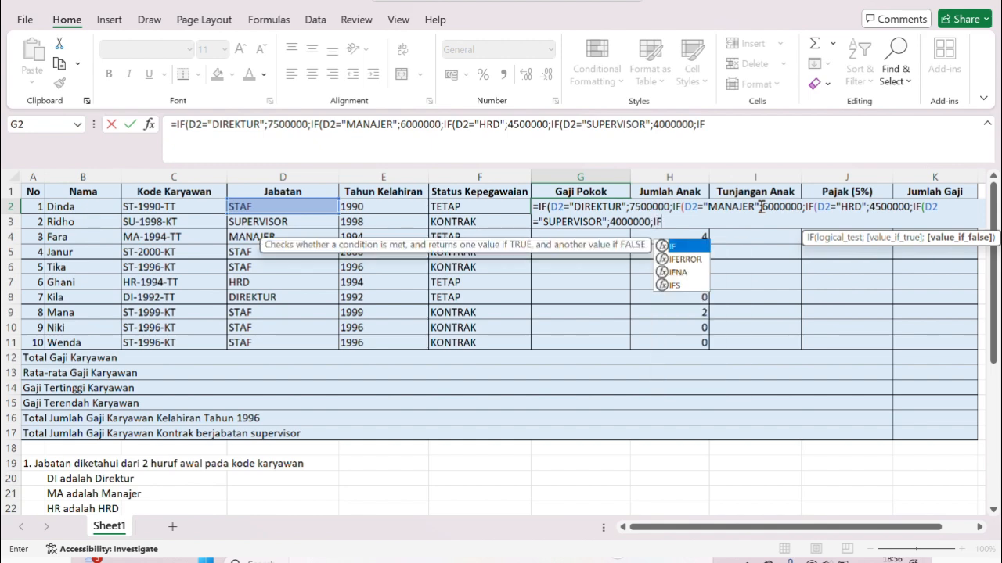
text((D2)
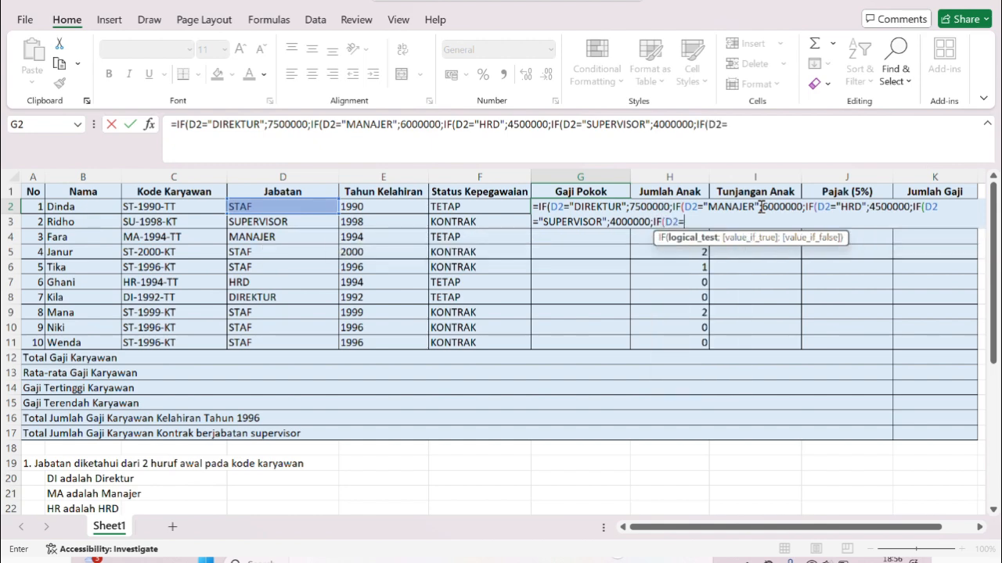
text(="STAF";)
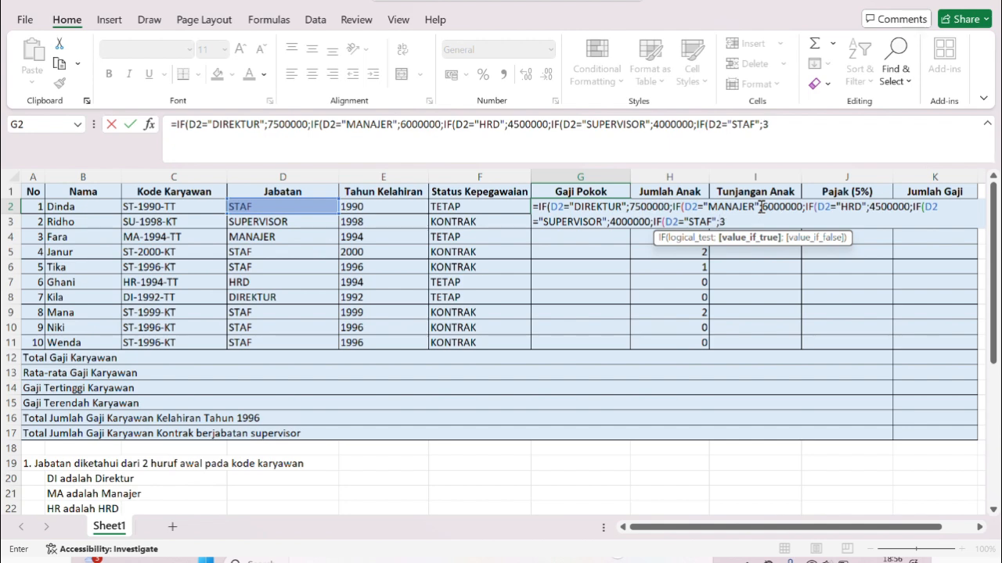
text(3500000)
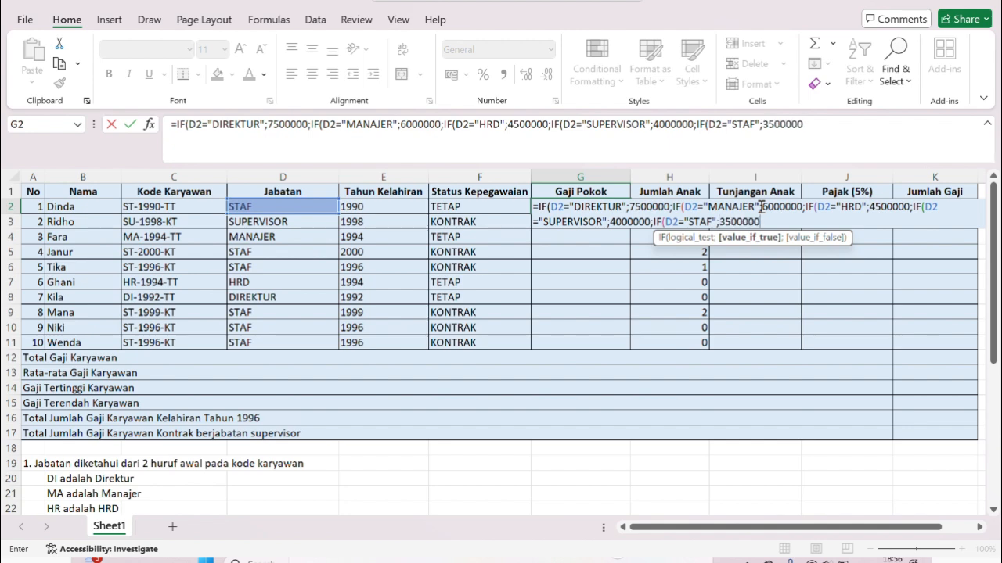
text())))
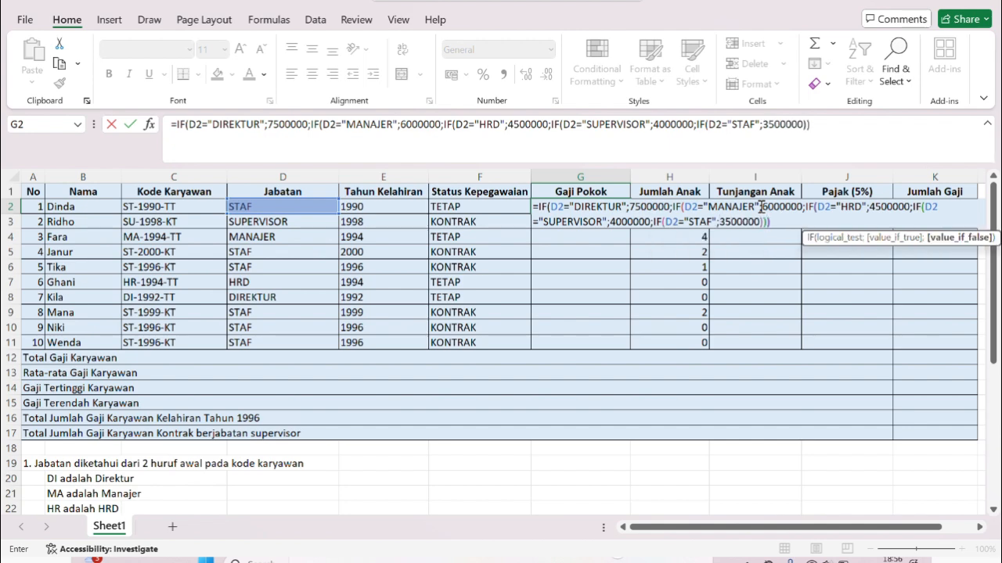
text()))
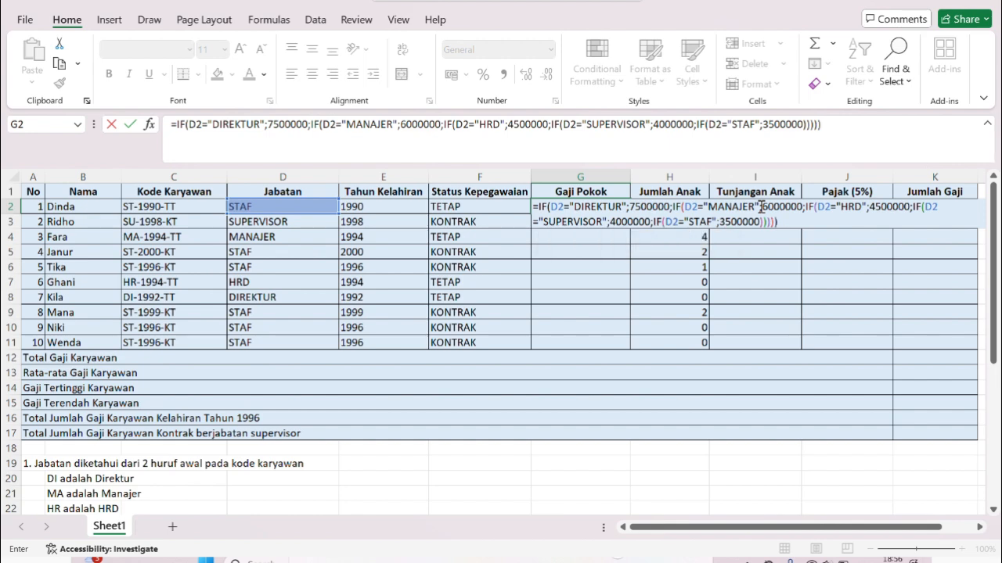
key(ctrl+Return)
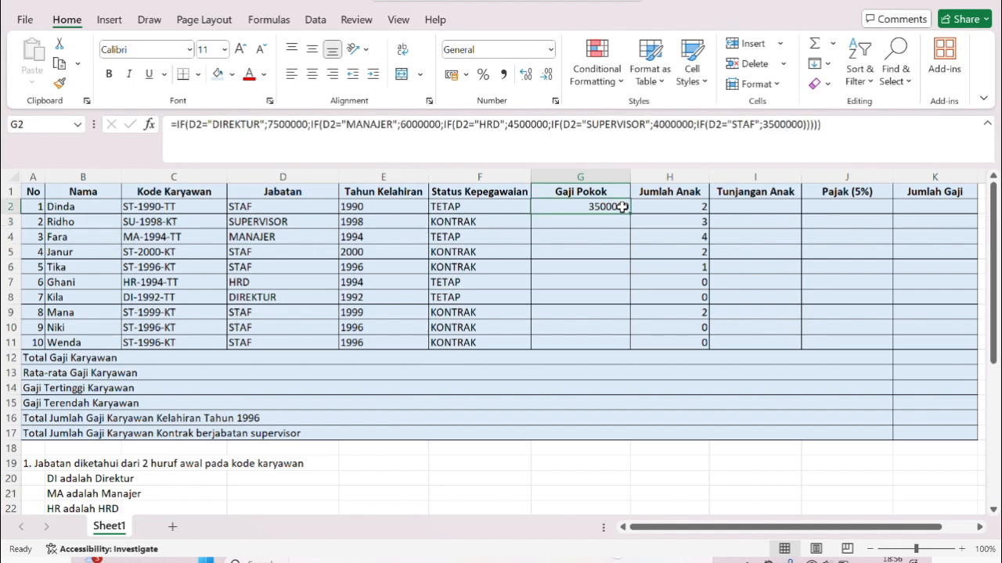
double_click(621, 207)
Review the Tunjangan Anak rule beneath the salary table and the Jumlah Anak column it applies to.
key(Right)
key(Right)
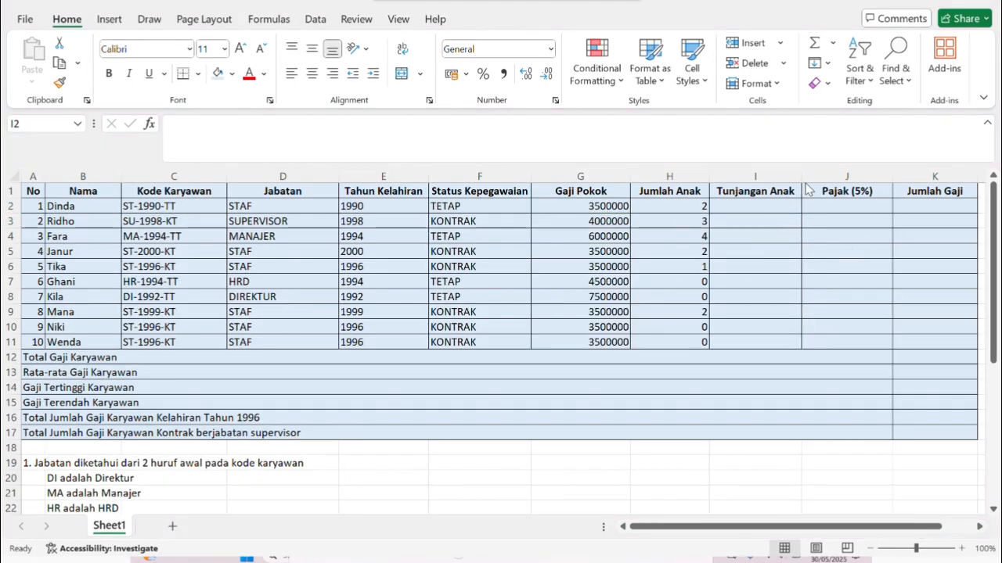
scroll(658, 405, down, 5)
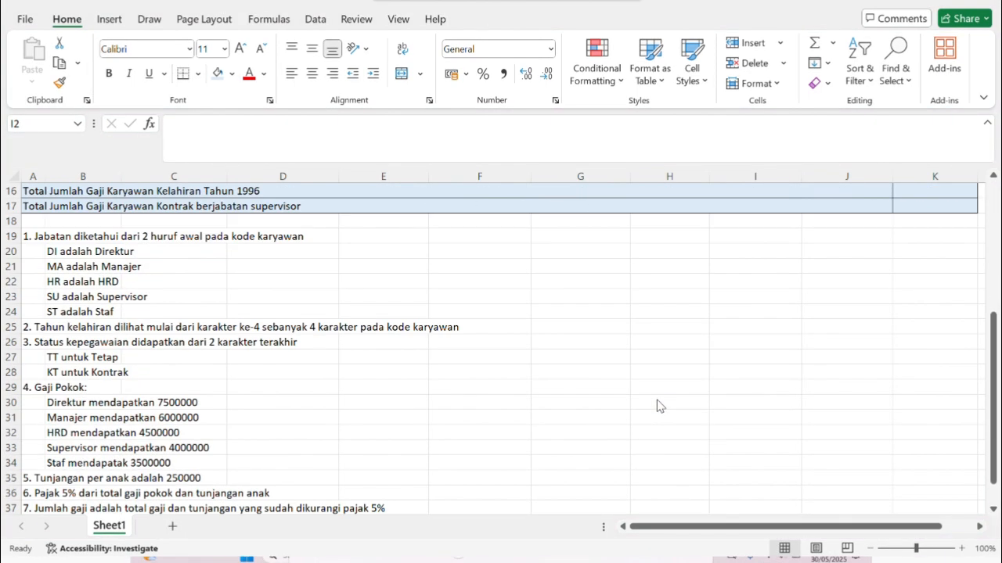
scroll(658, 405, down, 2)
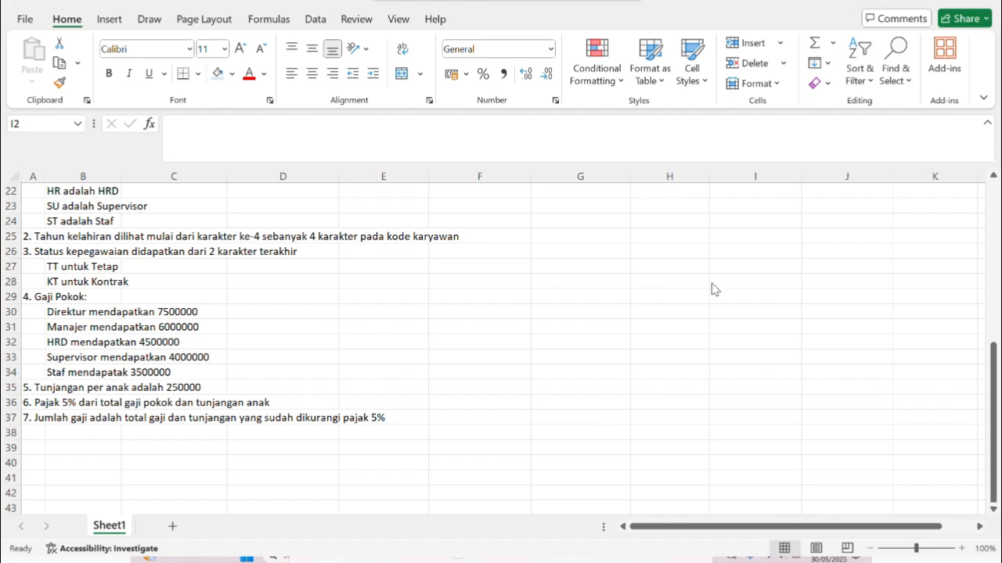
scroll(714, 287, up, 7)
click(761, 204)
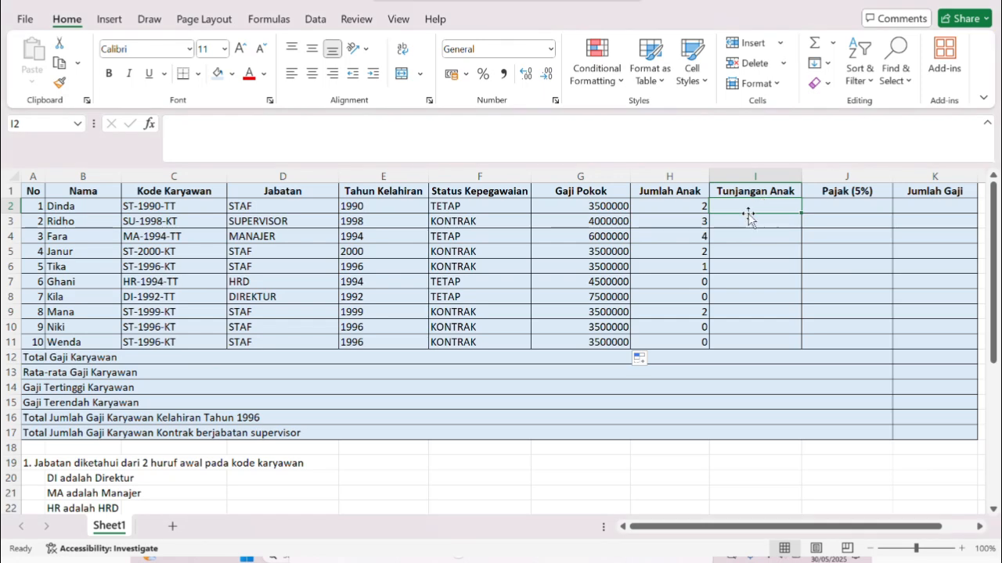
click(689, 222)
click(732, 205)
click(700, 206)
click(718, 206)
scroll(608, 368, down, 6)
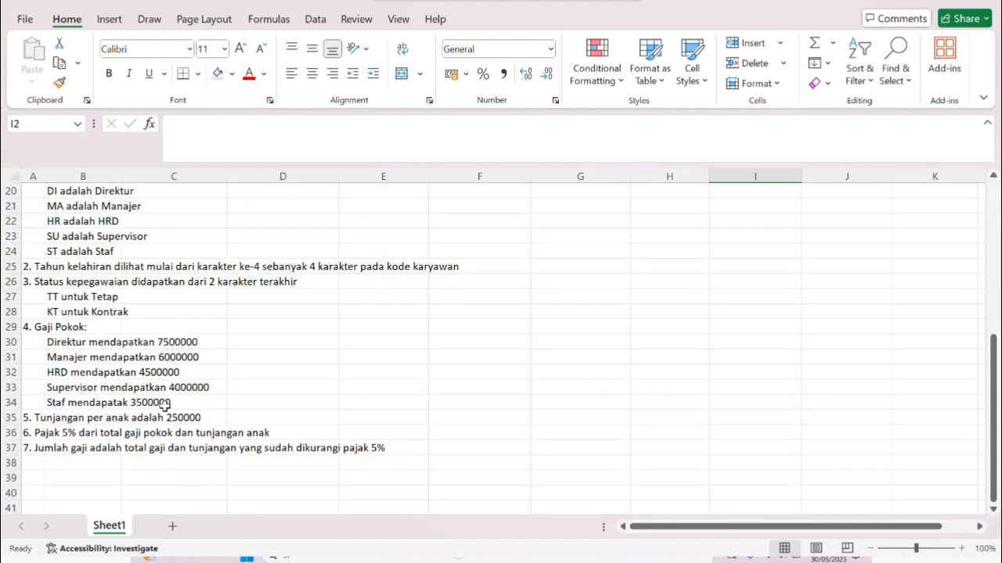
scroll(475, 337, up, 6)
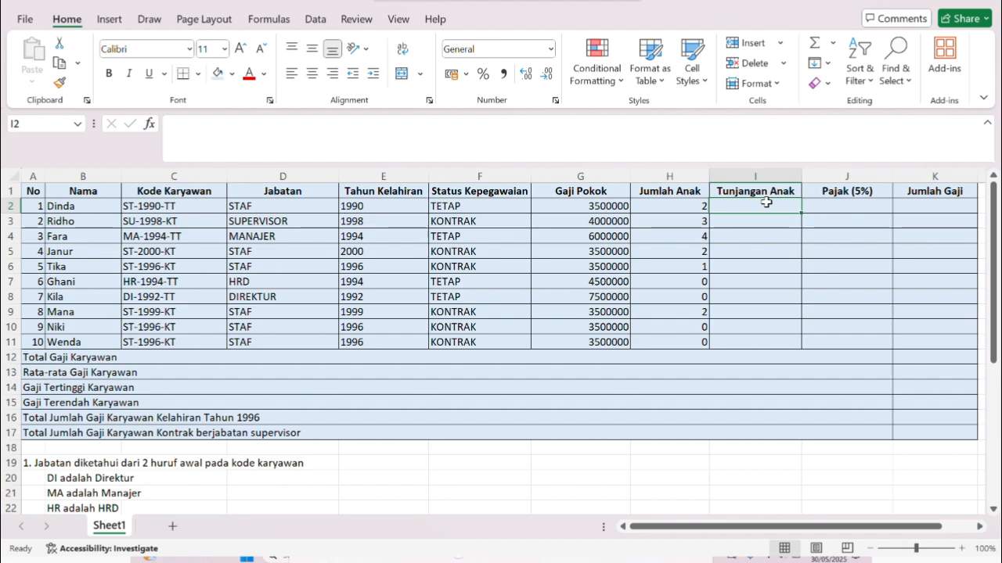
Calculate Tunjangan Anak in I2 as H2 multiplied by 250000 and fill the formula down to I11.
text(=)
click(690, 204)
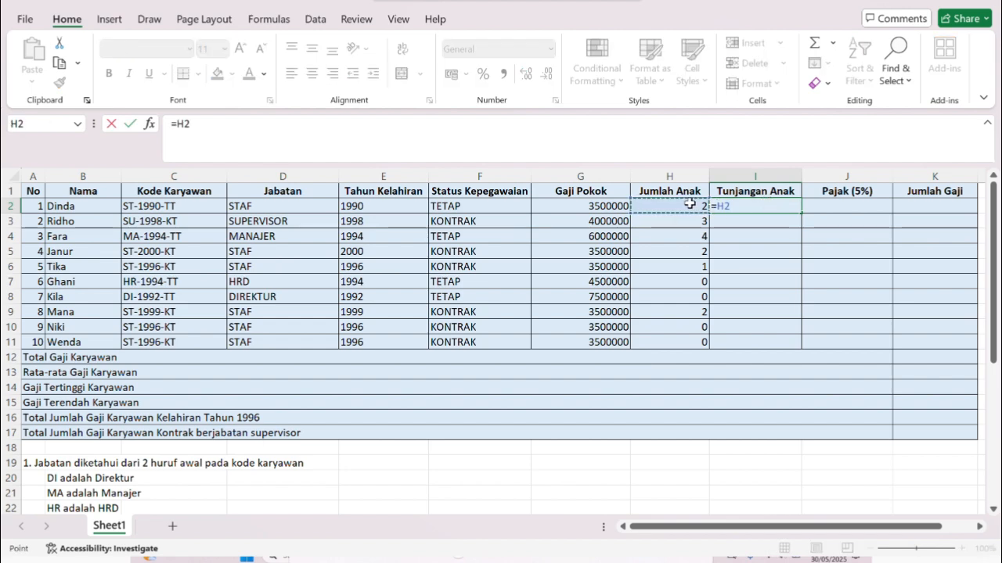
text(*250000)
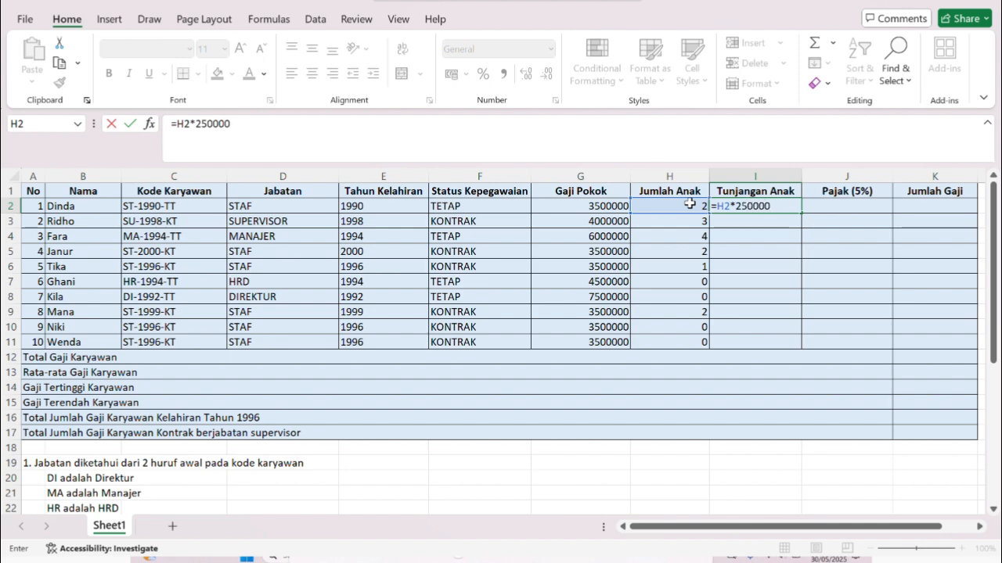
key(Return)
click(744, 208)
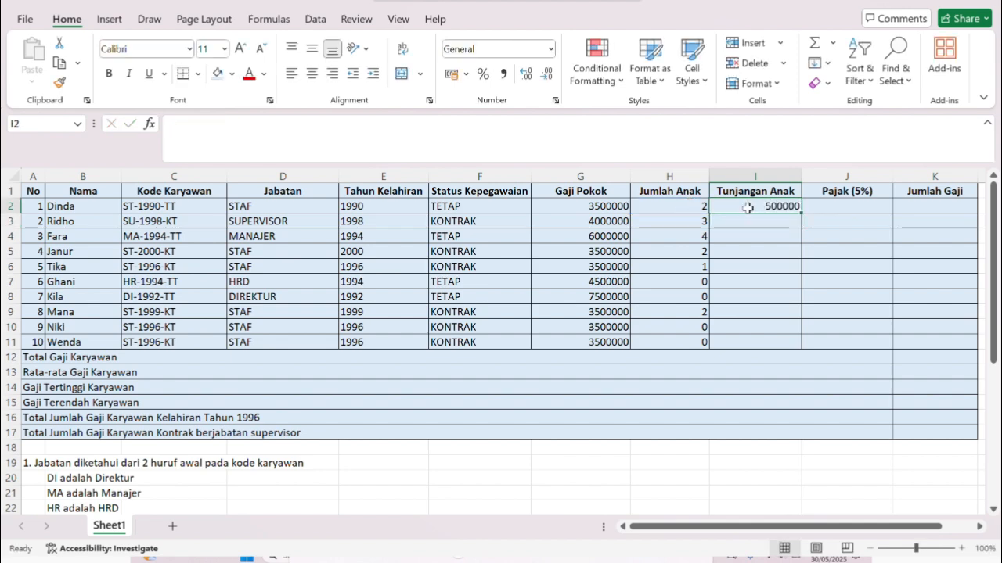
drag(801, 213, 805, 345)
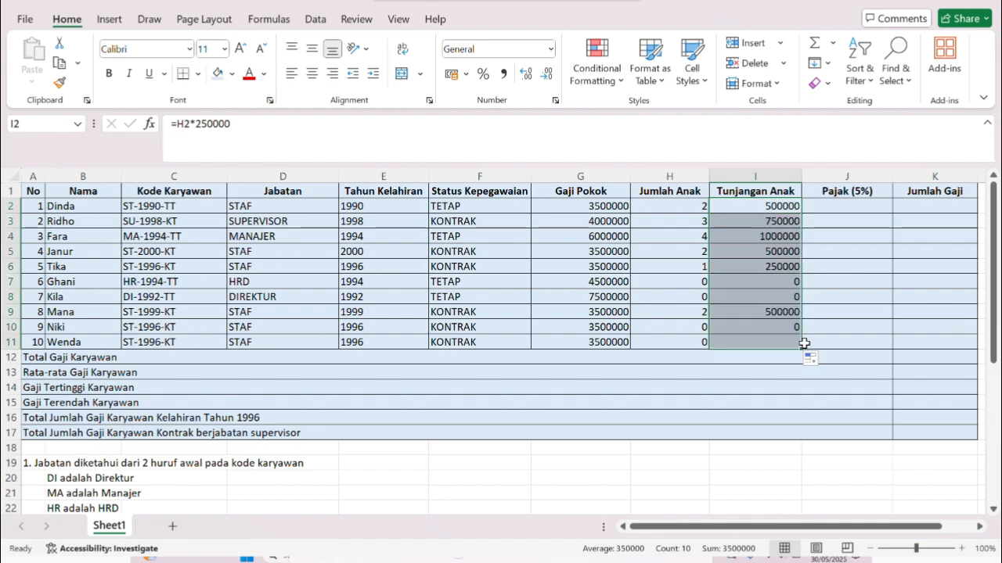
Start the Pajak (5%) formula in J2 with an opening parenthesis and G2 plus I2, following the tax rule beneath the table.
click(830, 298)
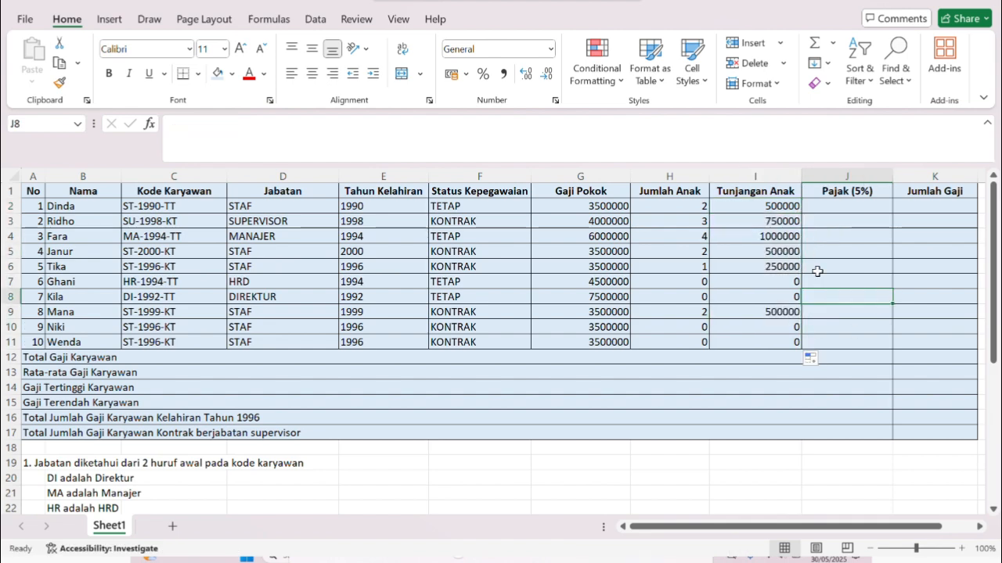
click(773, 194)
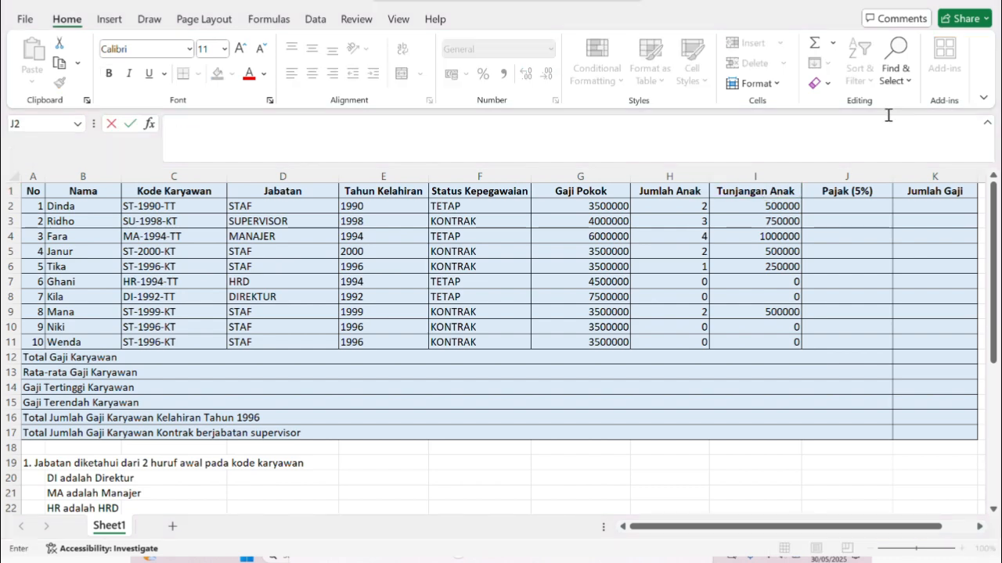
scroll(469, 433, down, 6)
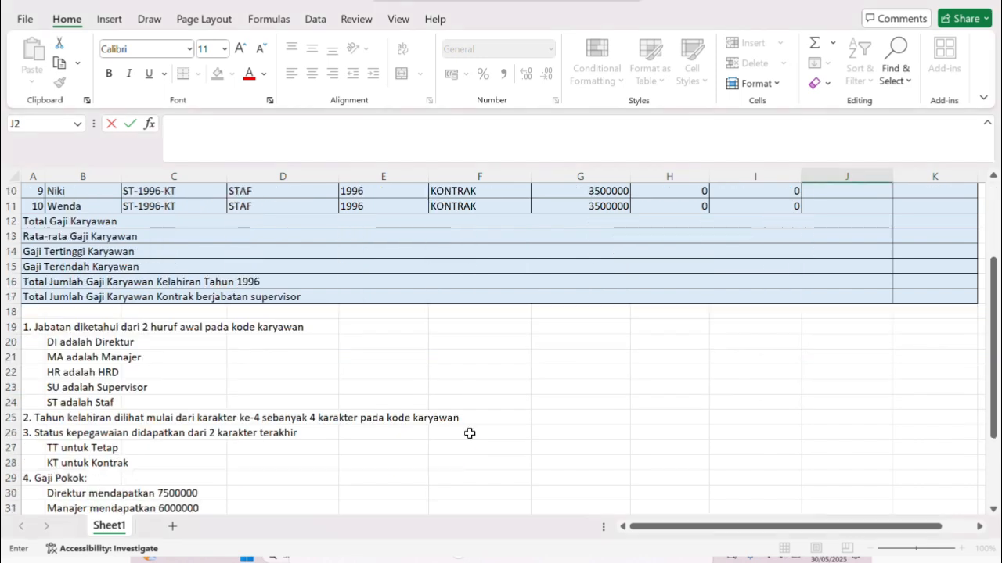
scroll(470, 433, down, 2)
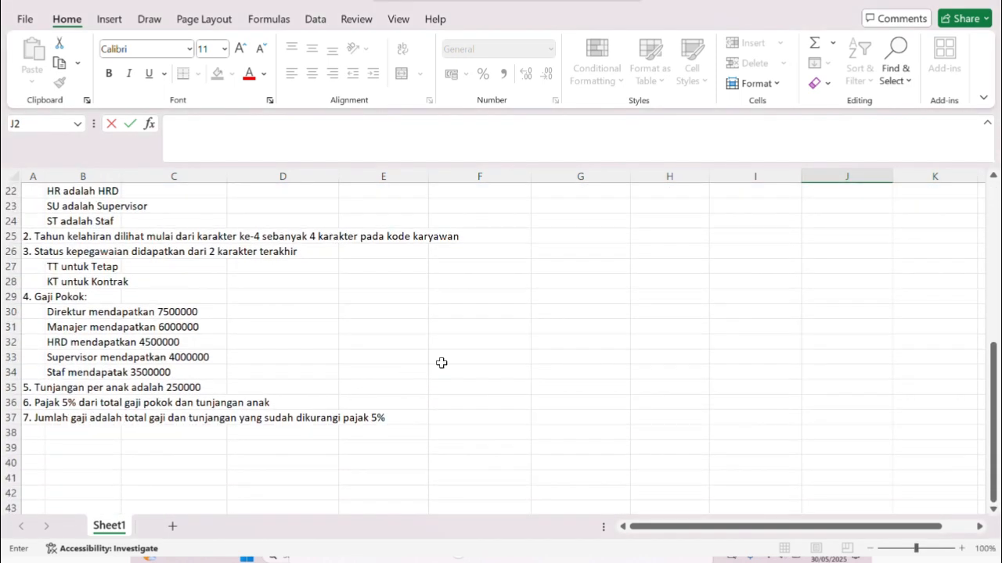
scroll(556, 315, up, 7)
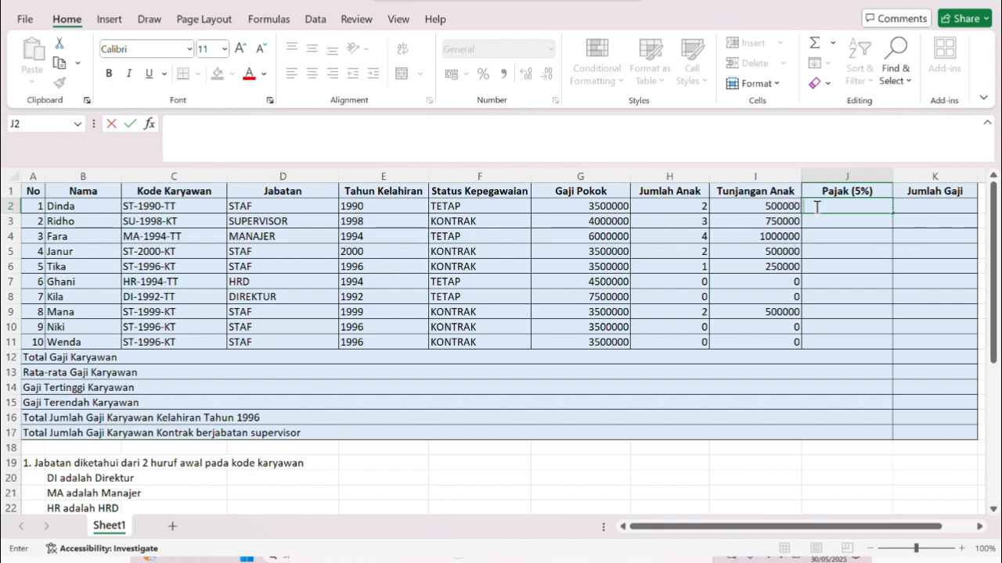
text(=()
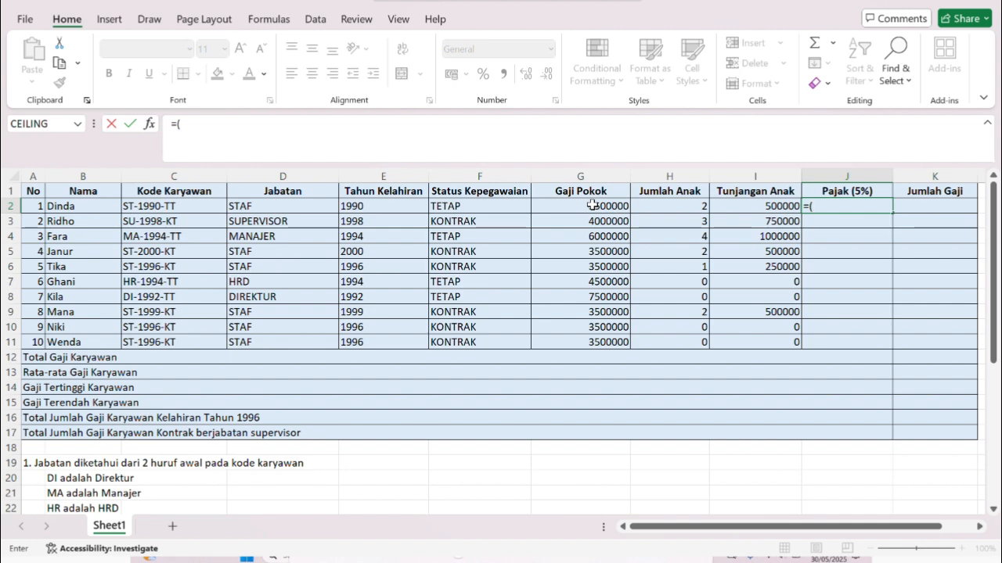
click(593, 205)
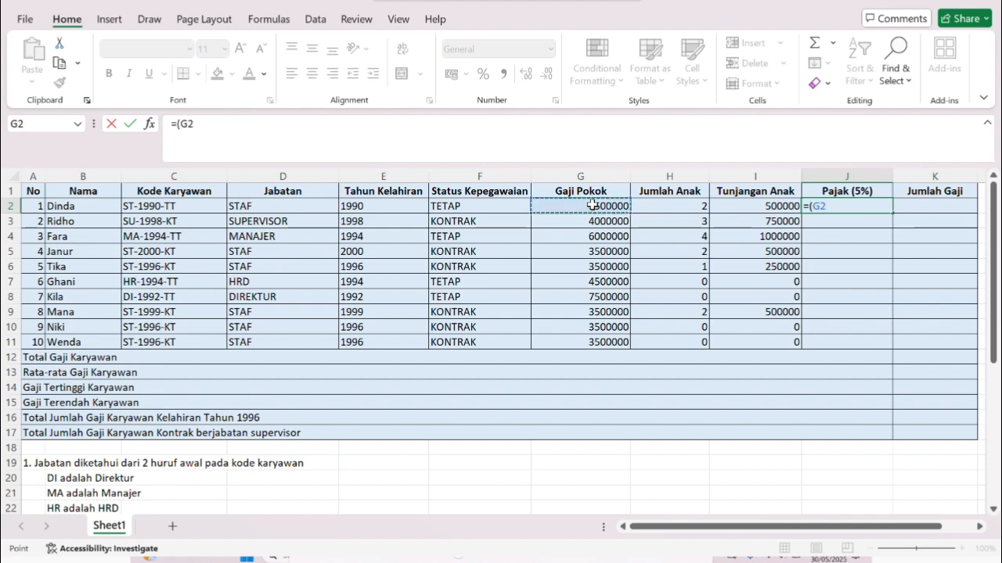
text(+)
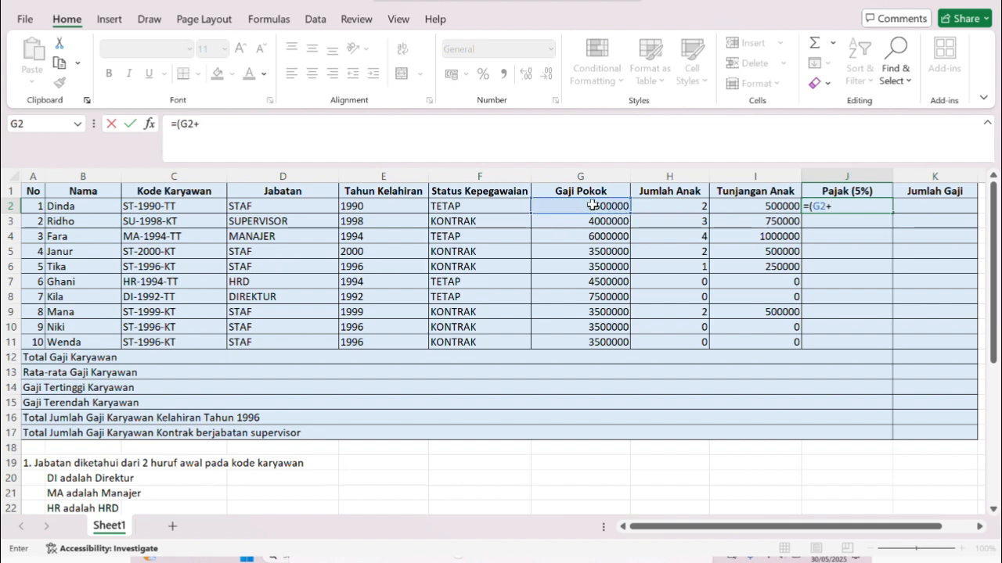
click(728, 209)
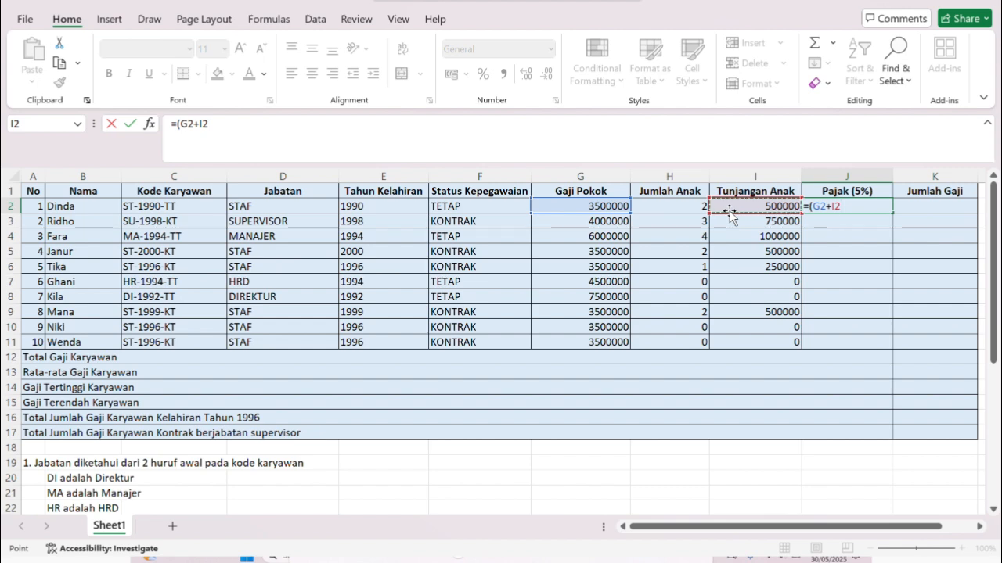
Close the parenthesis in the J2 formula, multiply the sum by 5%, and fill it down to J11.
text()*)
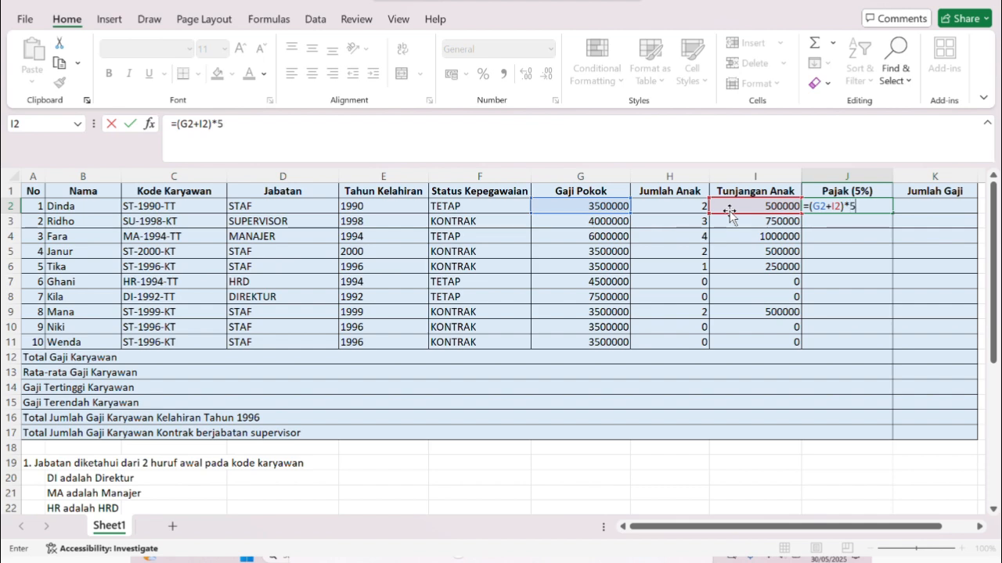
text(5%)
key(Return)
click(882, 206)
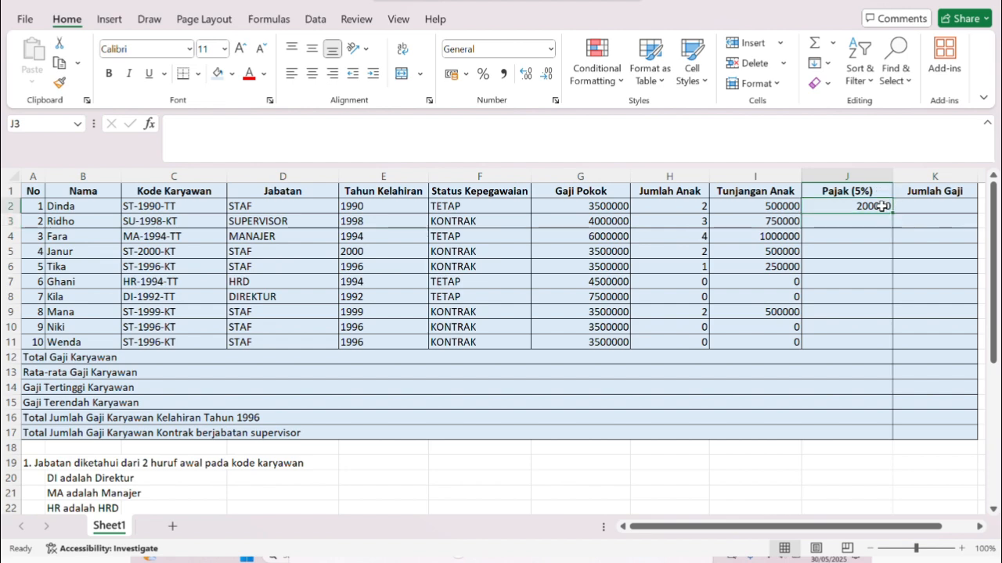
drag(891, 213, 891, 344)
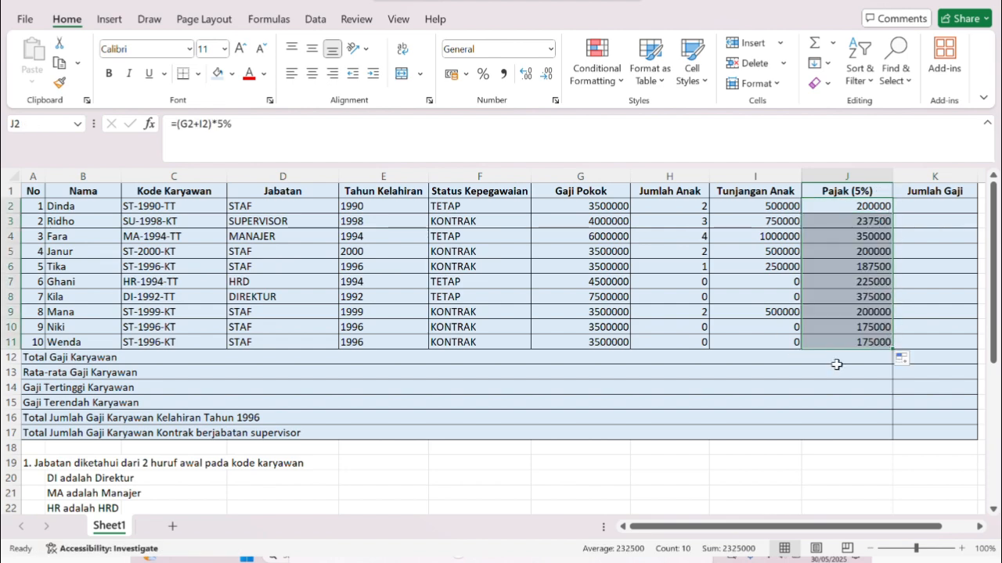
Start the Jumlah Gaji formula in K2 by adding G2 and I2, following the last rule beneath the table.
click(921, 251)
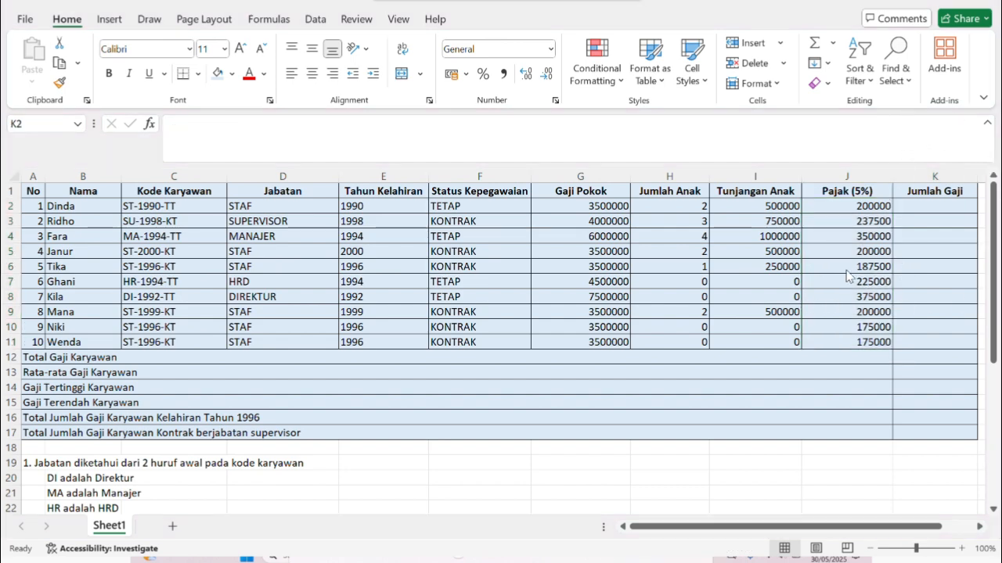
scroll(608, 360, down, 1)
scroll(610, 365, down, 6)
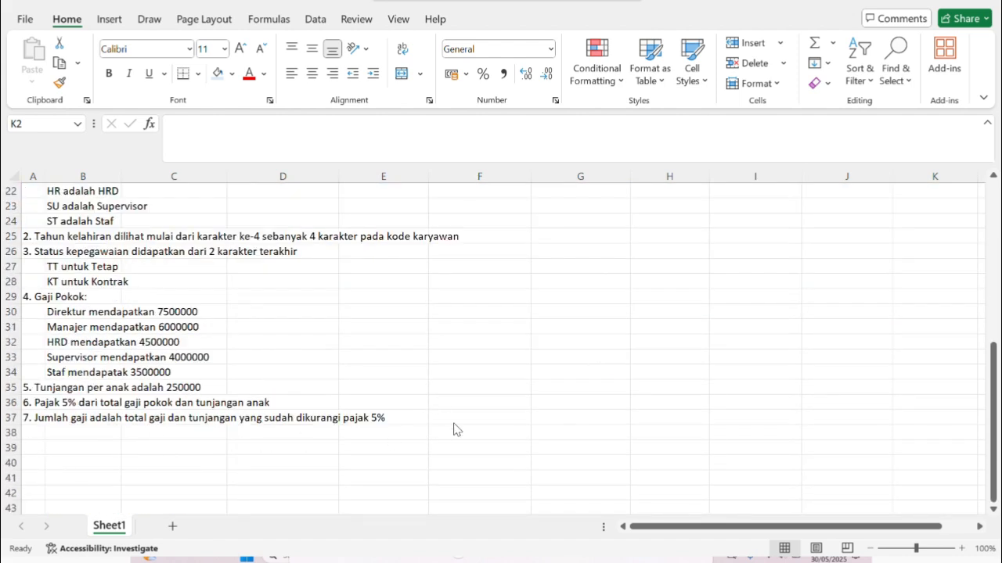
scroll(739, 366, up, 7)
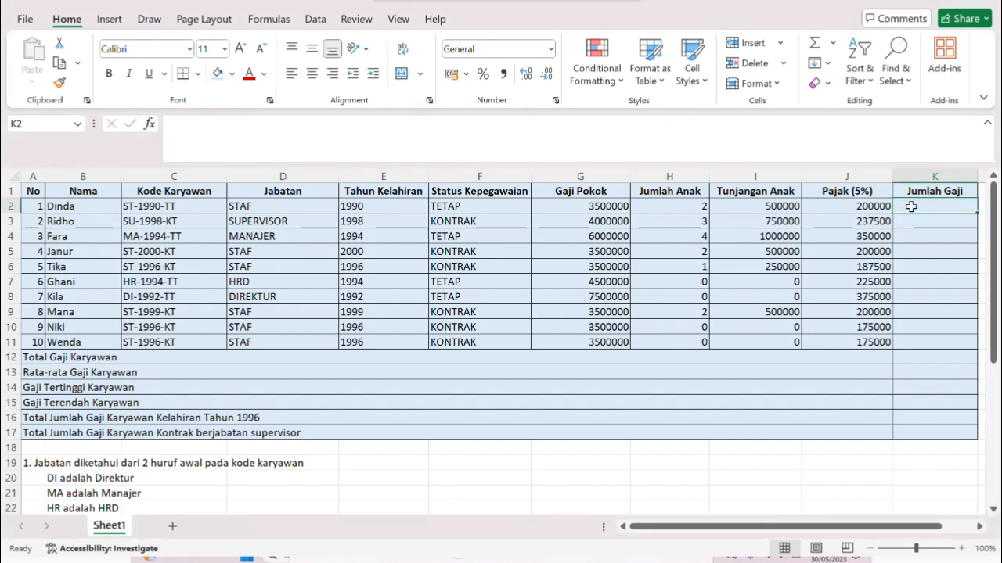
text(=)
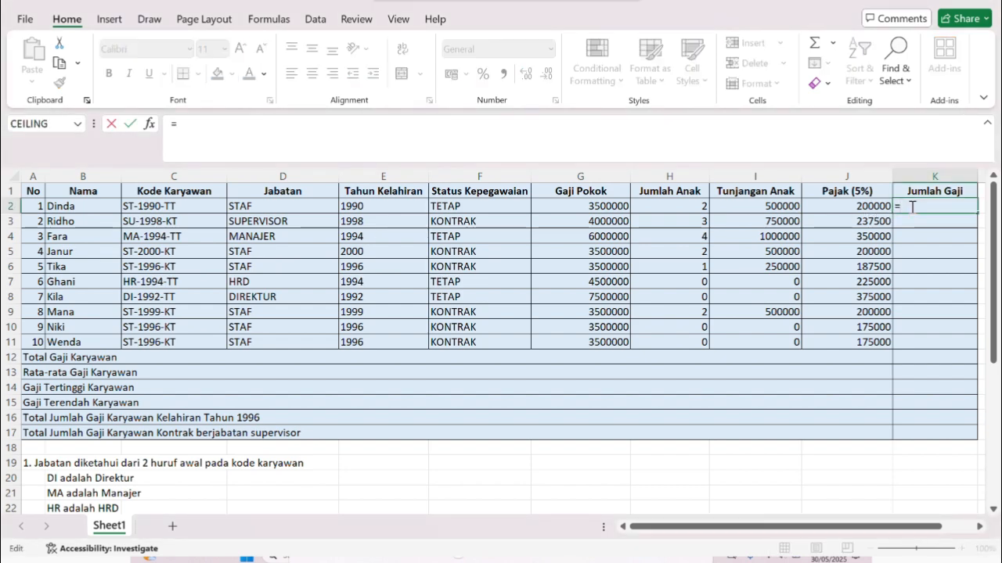
click(622, 208)
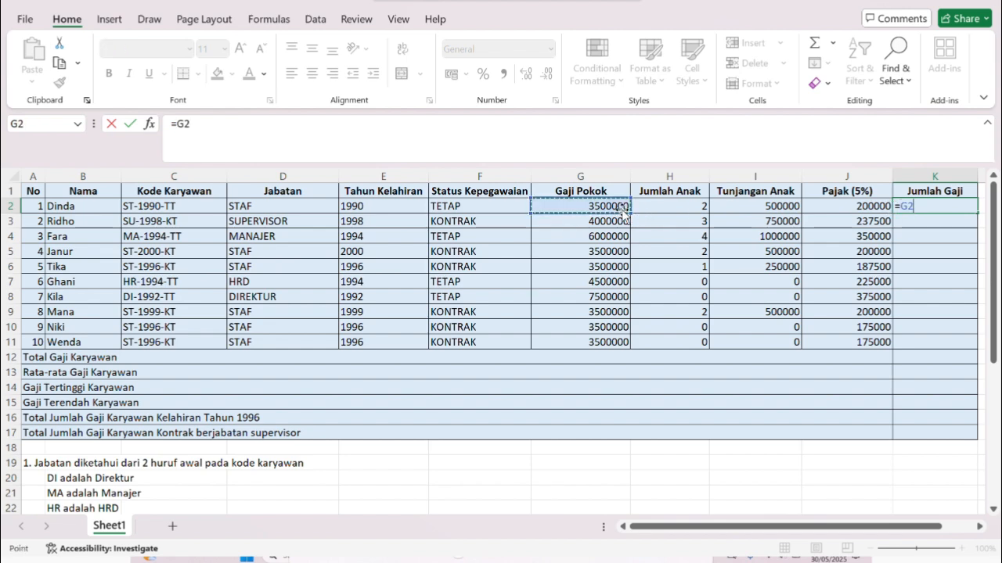
text(+)
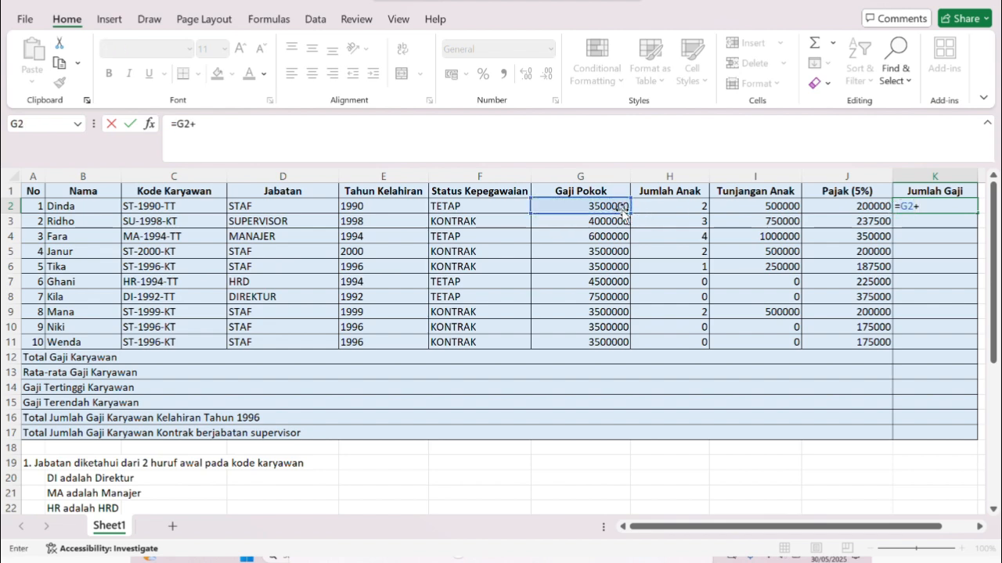
click(742, 205)
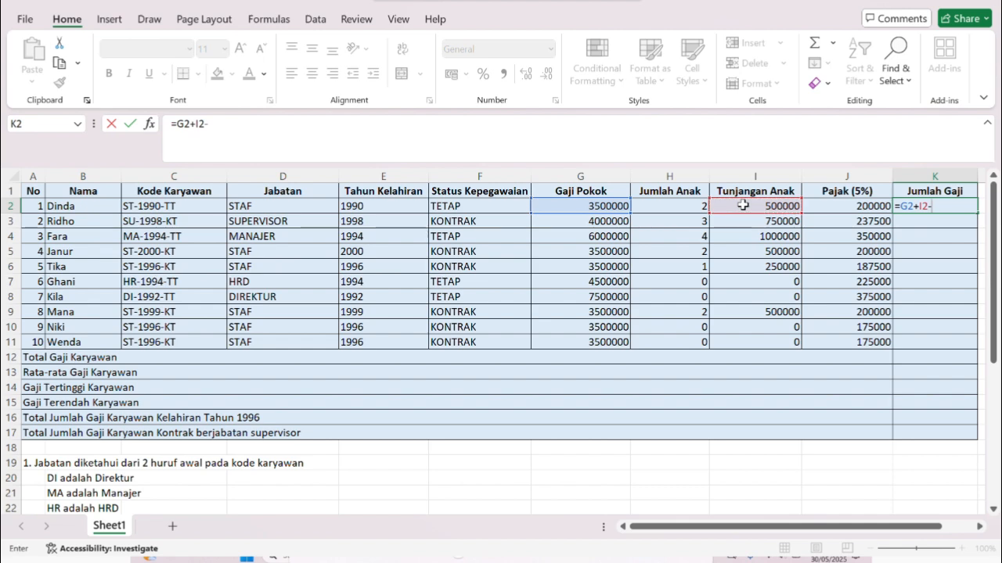
Finish the K2 formula by subtracting the tax in J2, then fill it down to K11.
text(-)
click(849, 205)
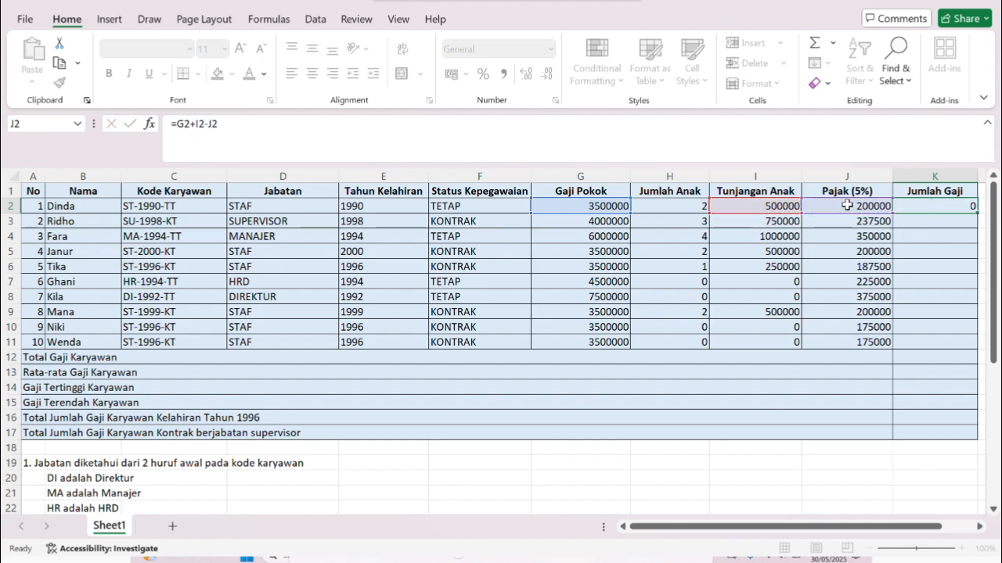
key(Return)
click(943, 205)
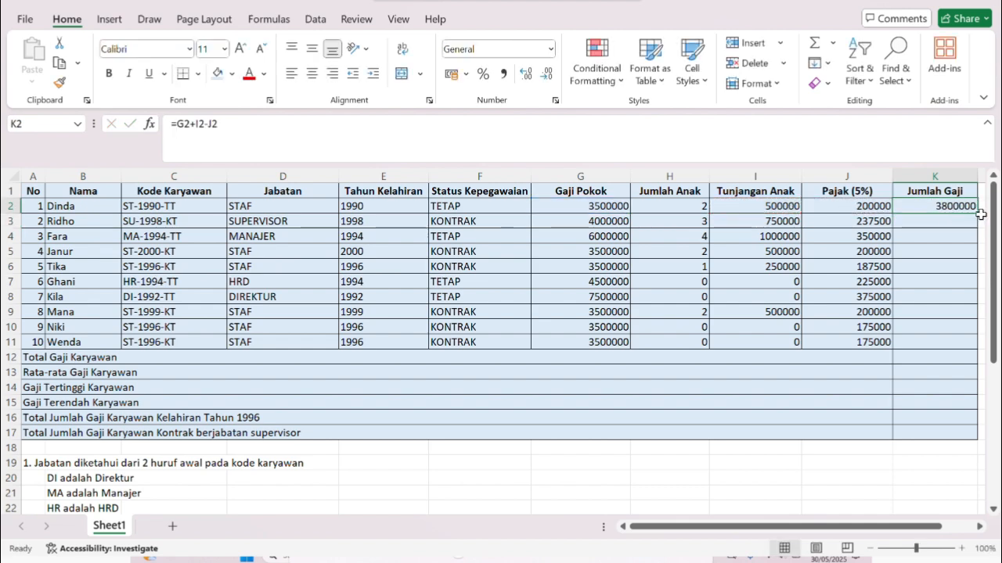
drag(976, 213, 978, 353)
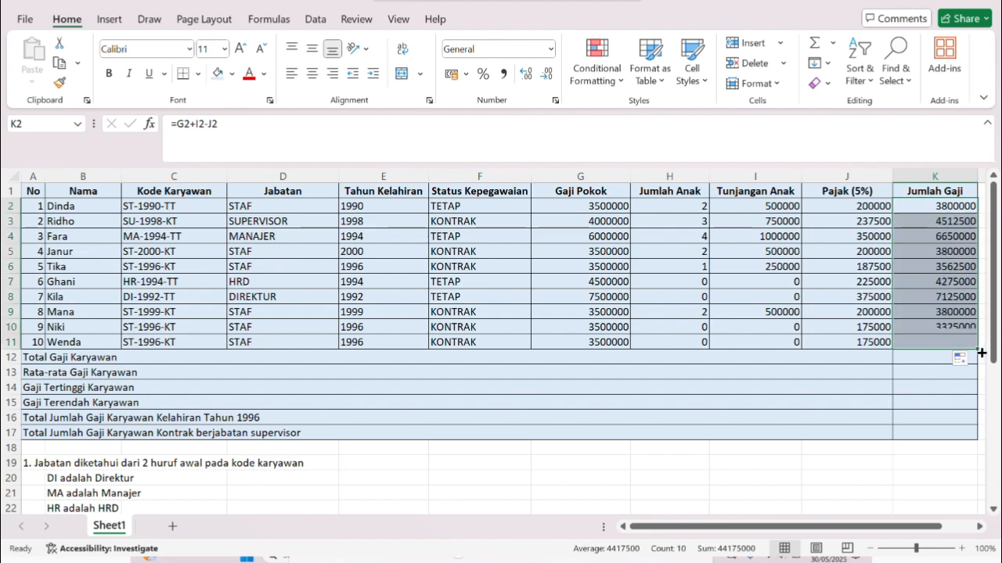
Format the range G1:K11, from Gaji Pokok to Jumlah Gaji, as Accounting with the Rp symbol and 0 decimal places.
click(867, 325)
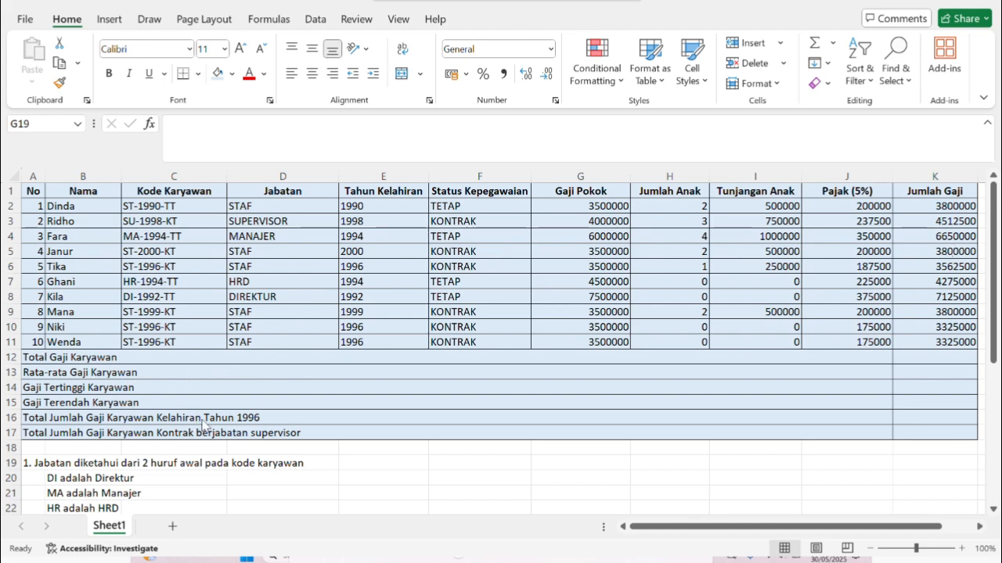
click(548, 193)
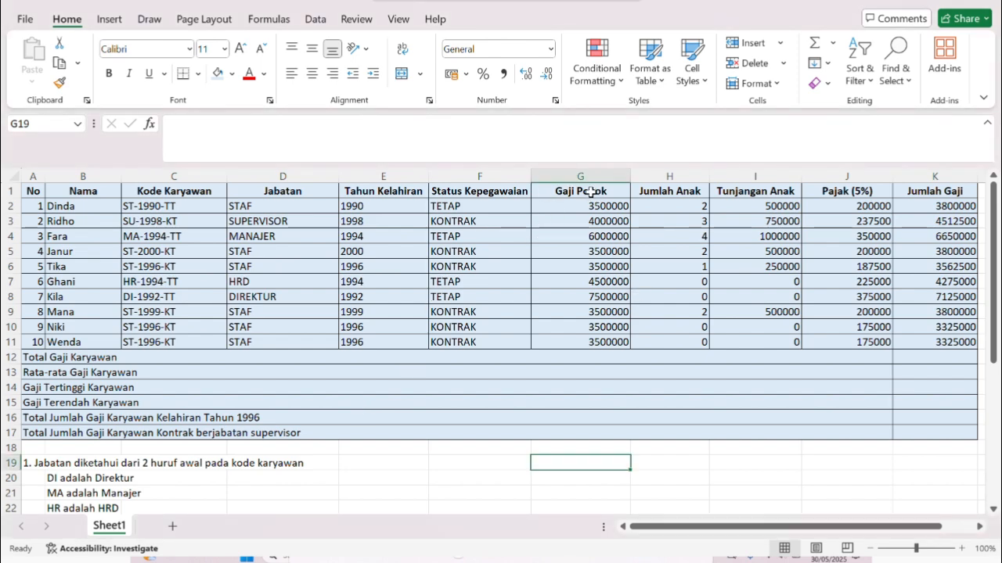
drag(551, 191, 919, 342)
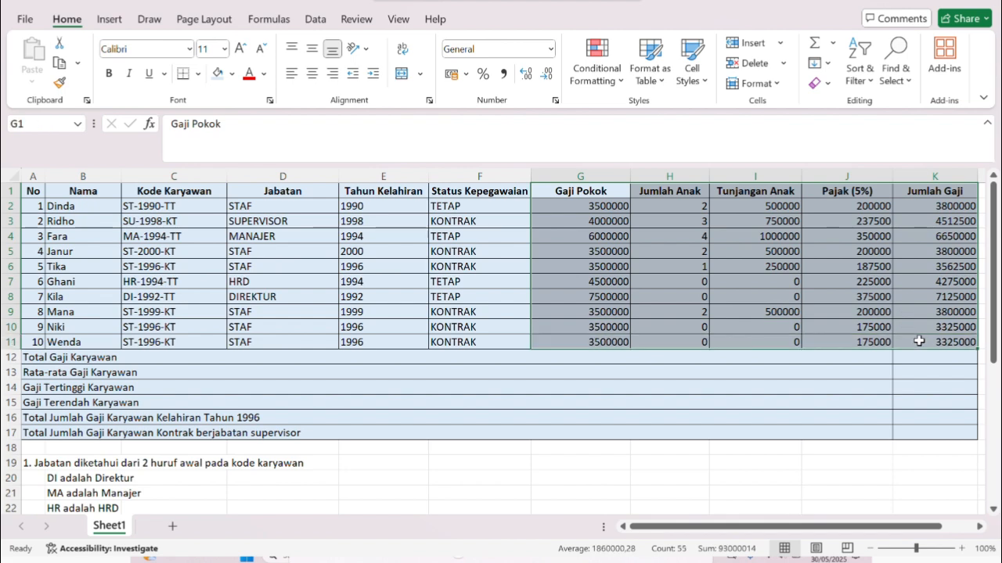
click(550, 48)
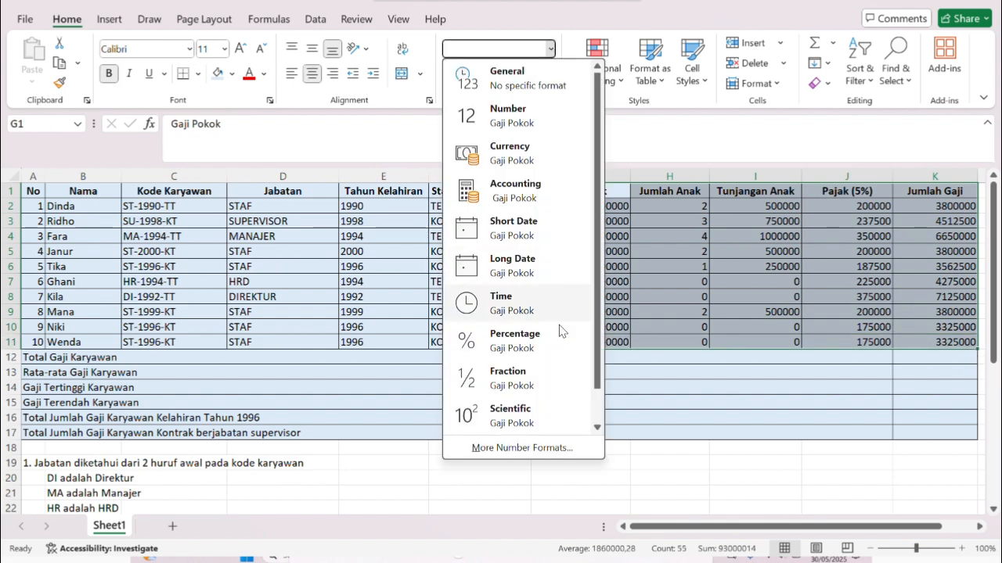
click(555, 453)
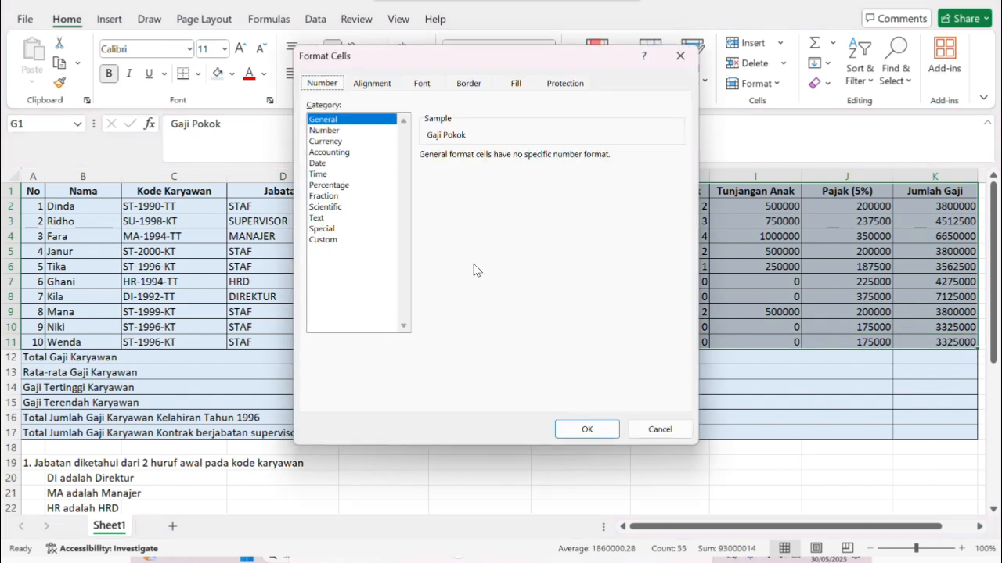
click(347, 153)
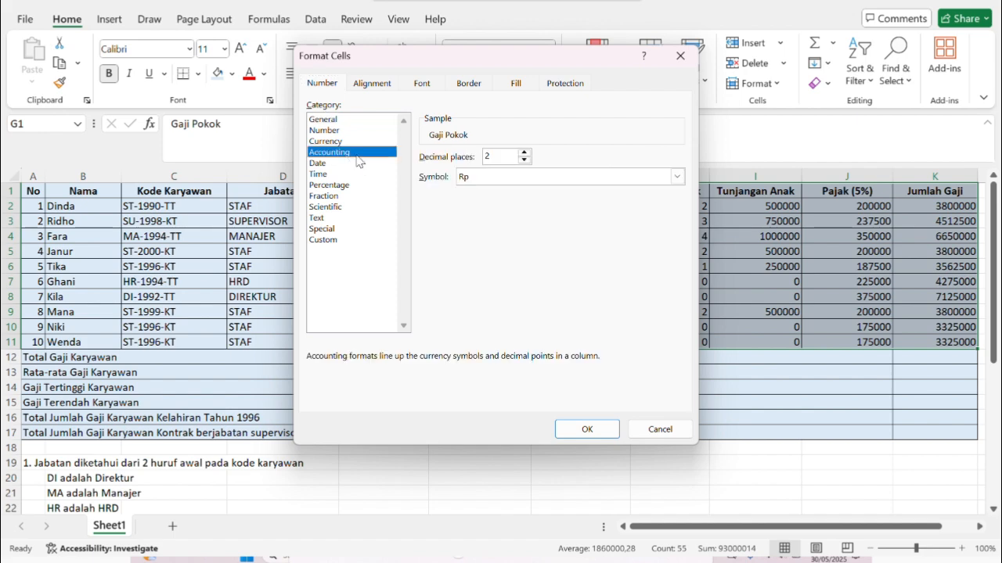
click(525, 161)
click(586, 432)
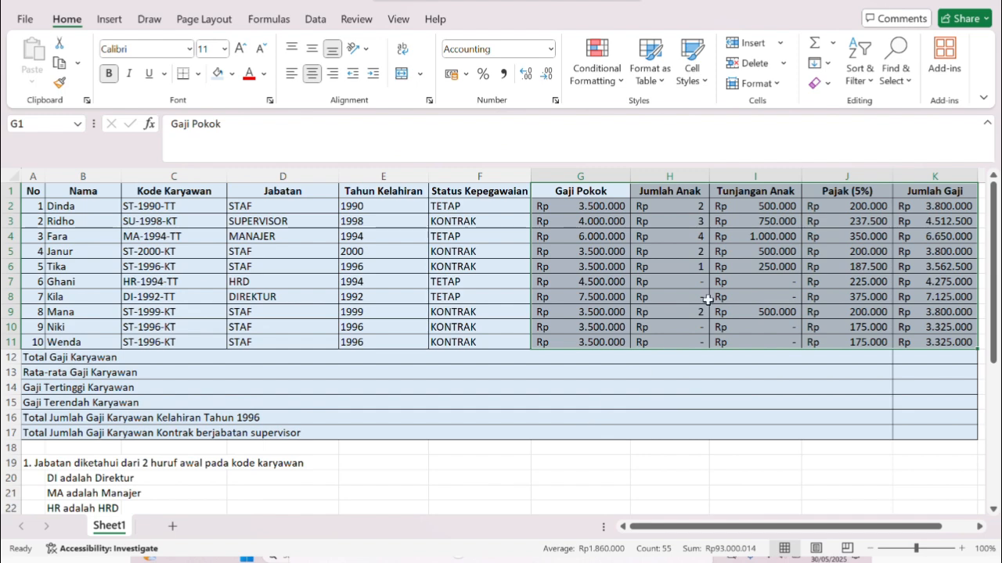
Set the number format of the whole Jumlah Anak column H back to General.
click(739, 302)
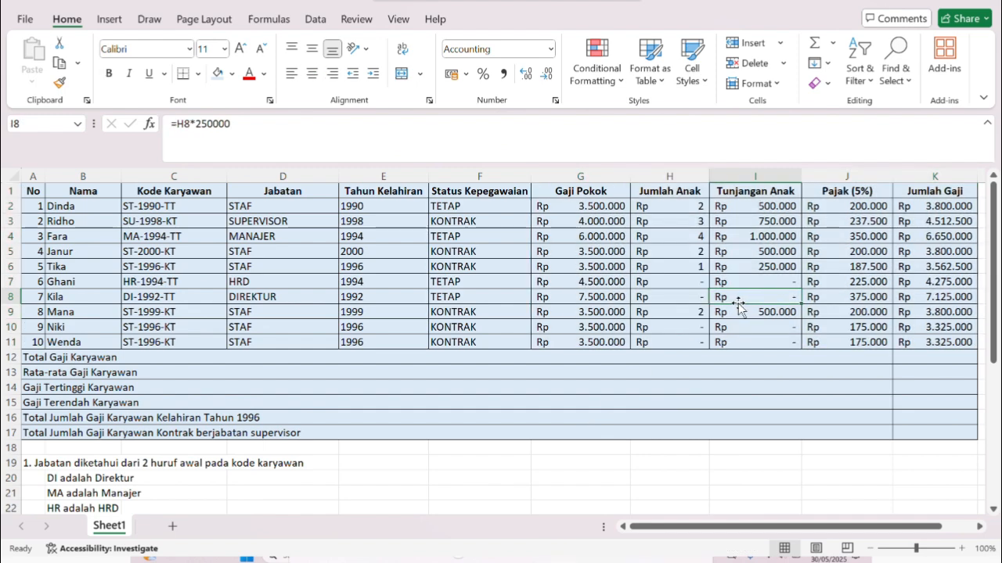
click(676, 175)
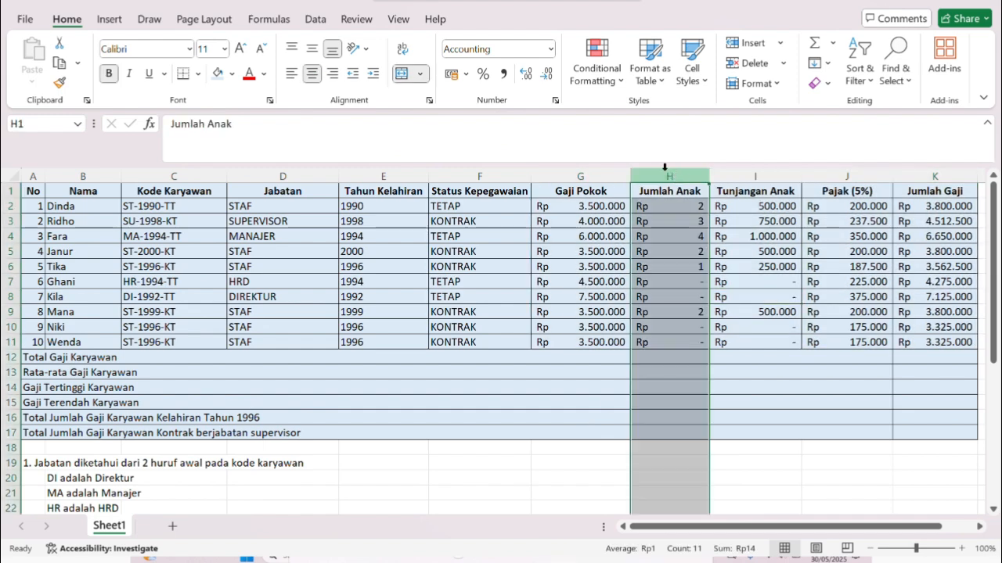
click(550, 49)
click(546, 81)
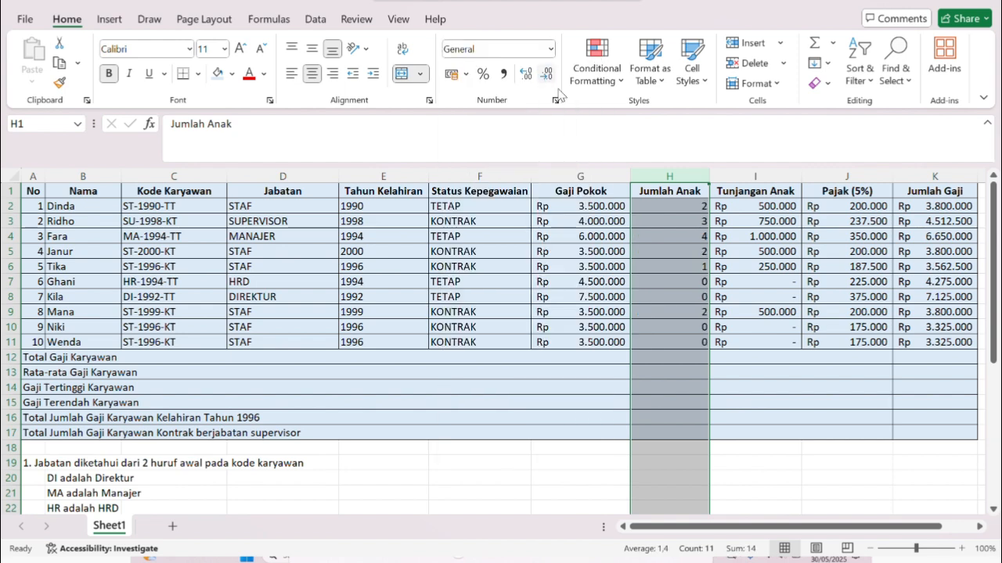
click(769, 267)
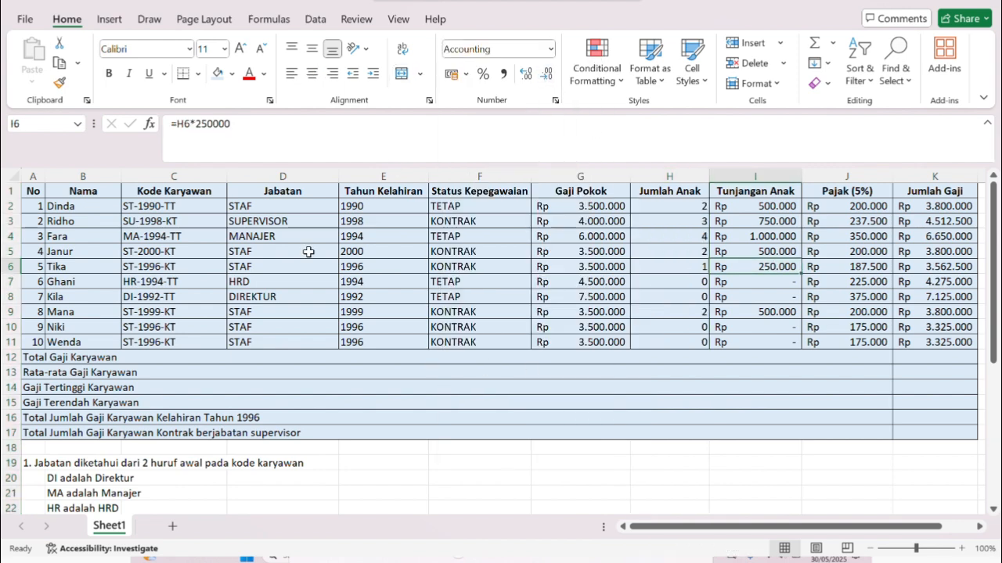
Calculate Total Gaji Karyawan in K12 with the formula =SUM(K2:K11).
double_click(926, 358)
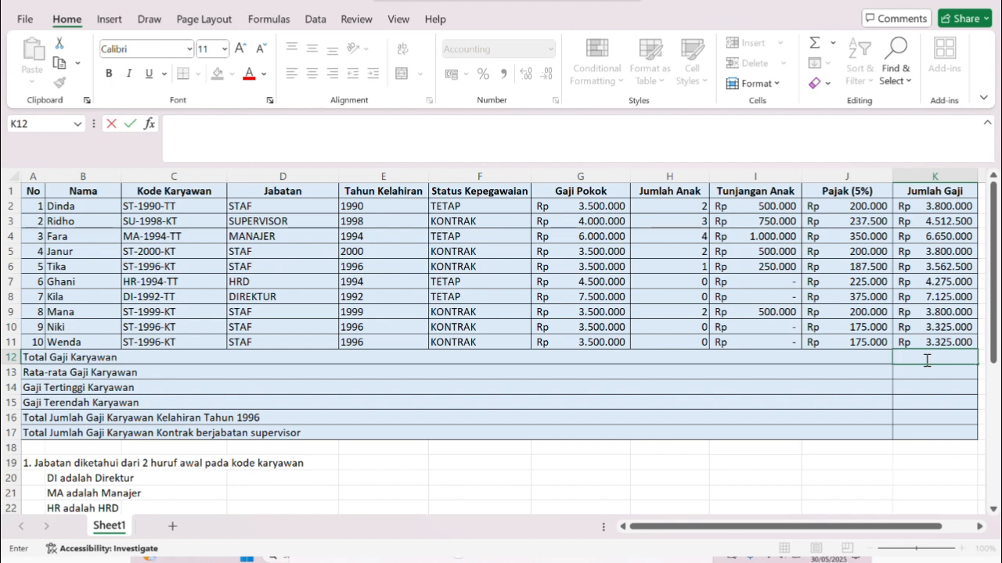
text(=SU)
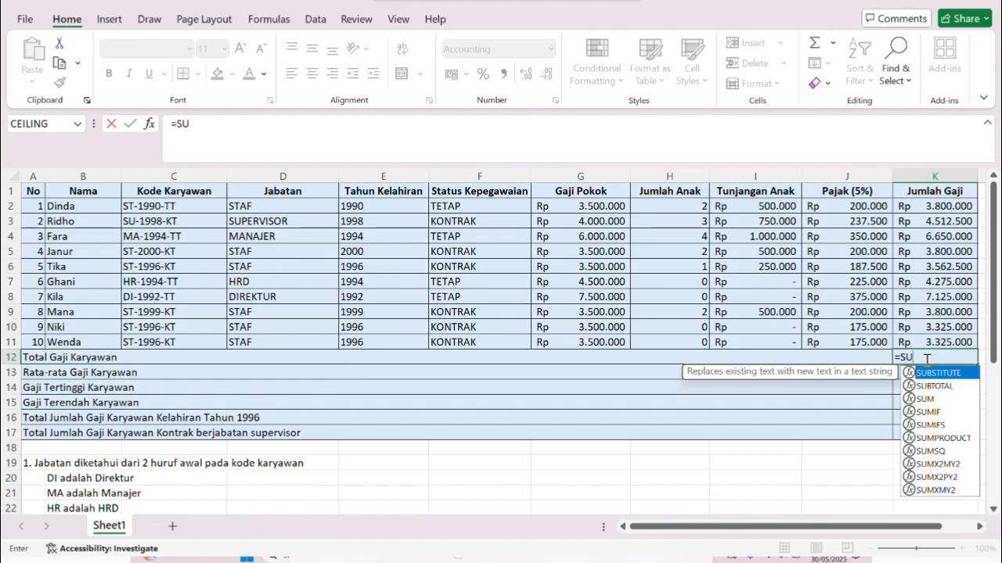
text(M()
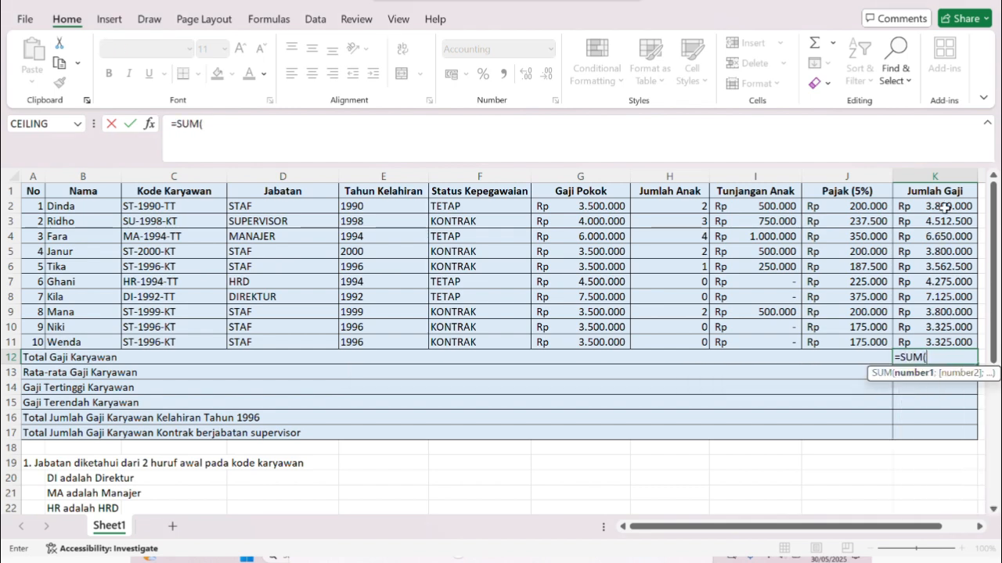
drag(945, 207, 948, 342)
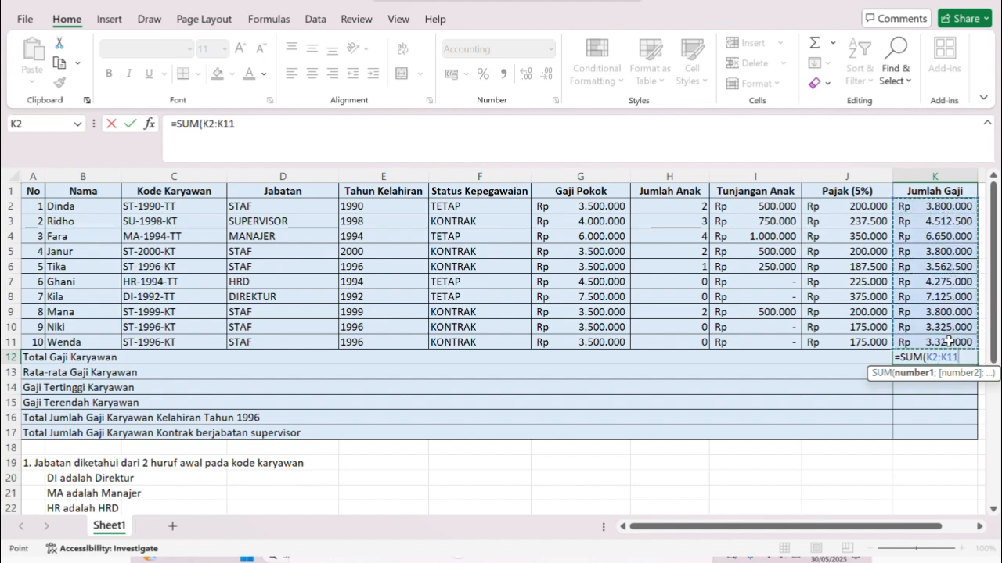
text())
key(Return)
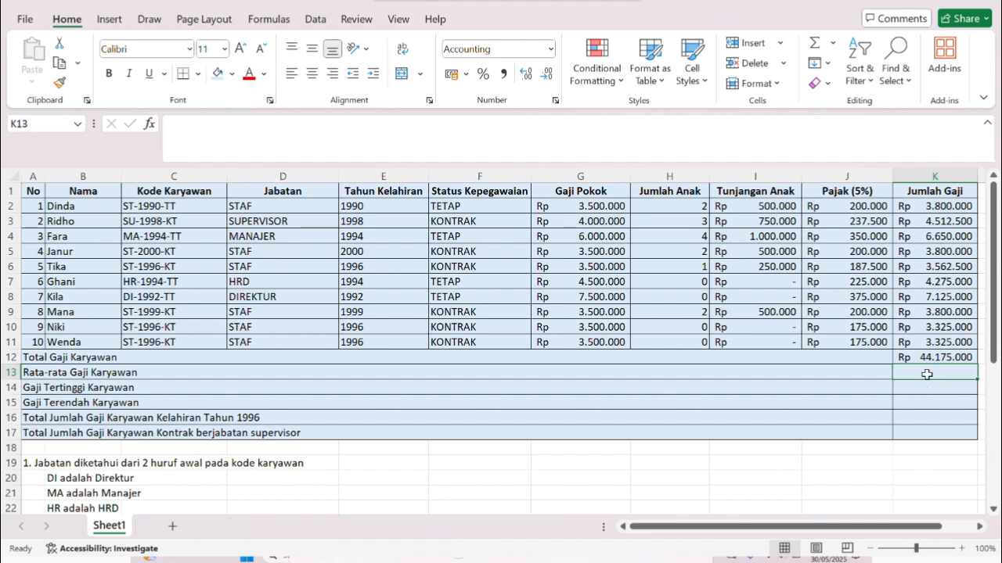
Calculate Rata-rata Gaji Karyawan in K13 with the formula =AVERAGE(K2:K11).
text(=)
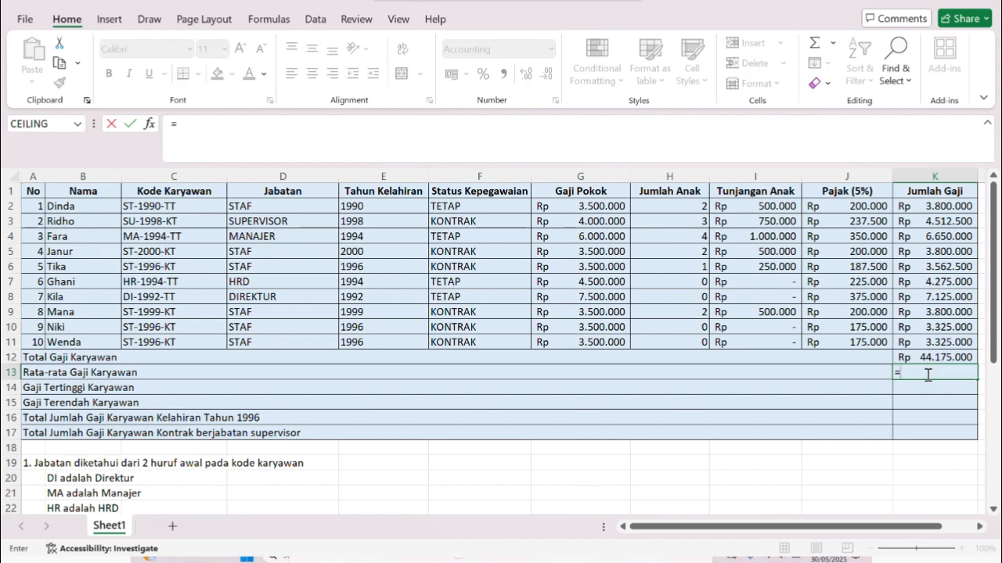
text(AV)
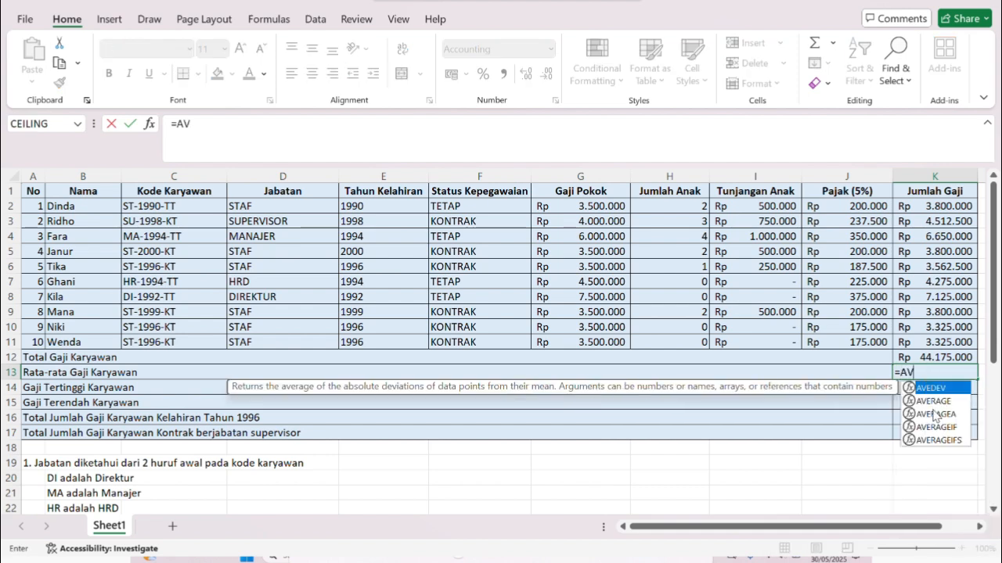
double_click(932, 401)
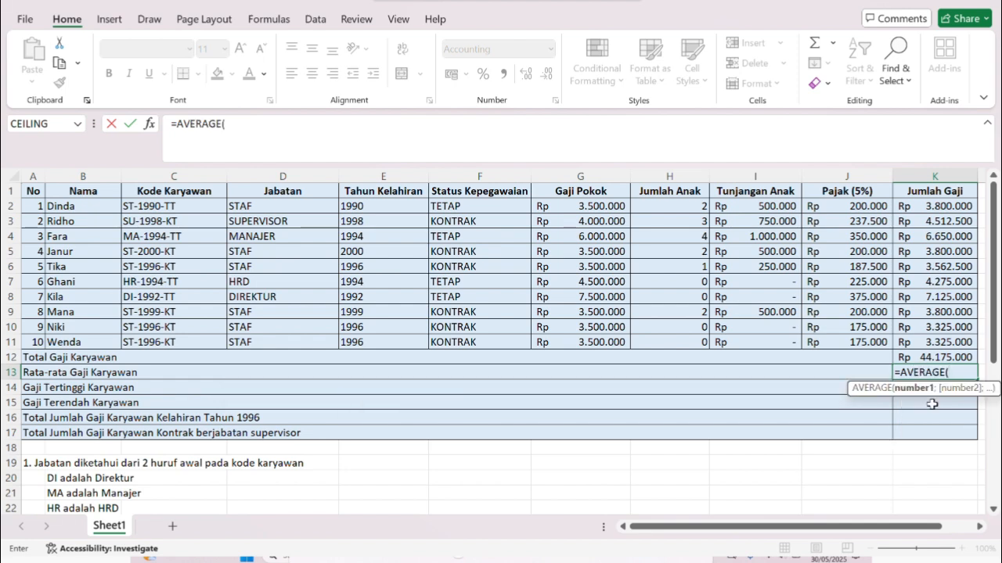
click(943, 207)
drag(943, 207, 953, 353)
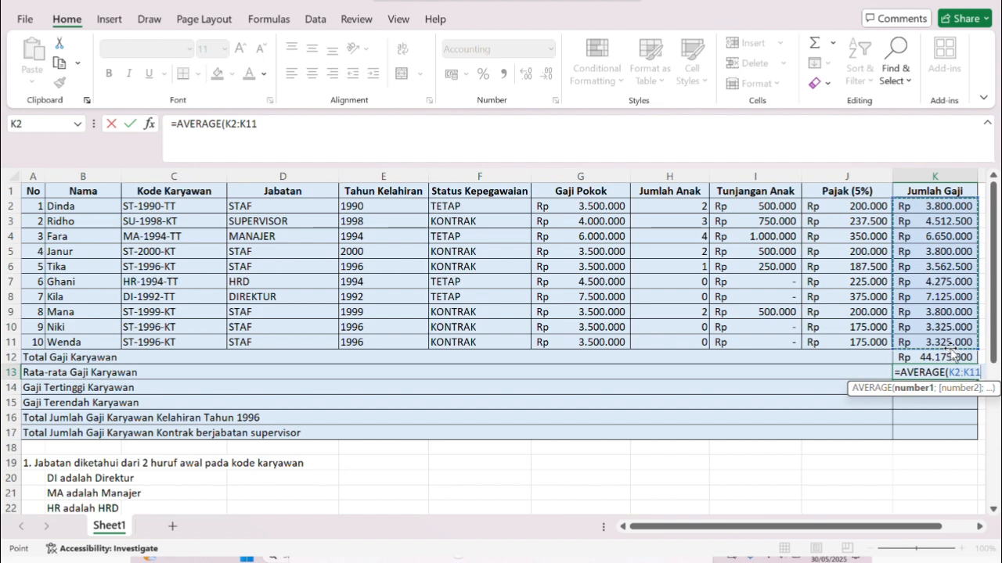
text())
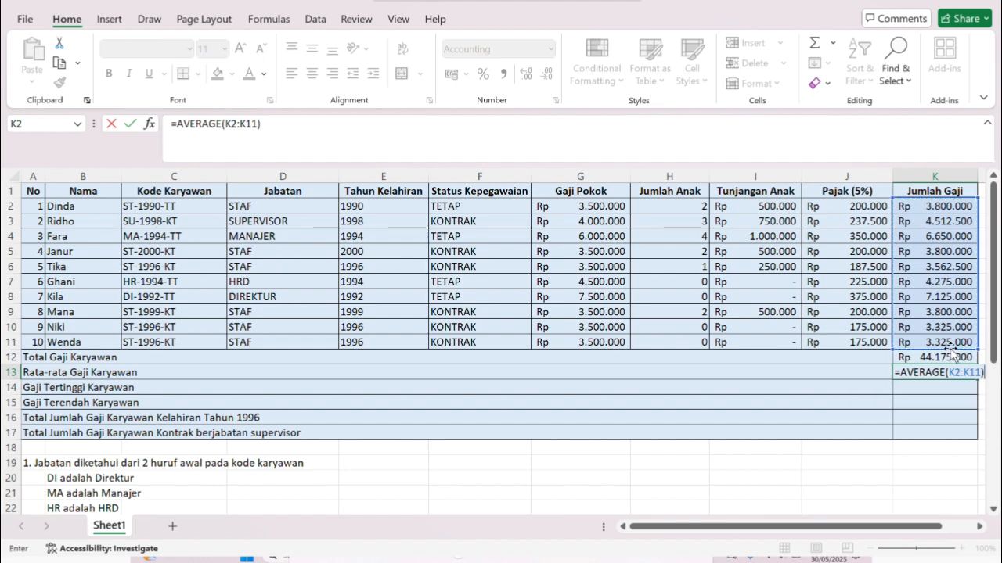
key(Return)
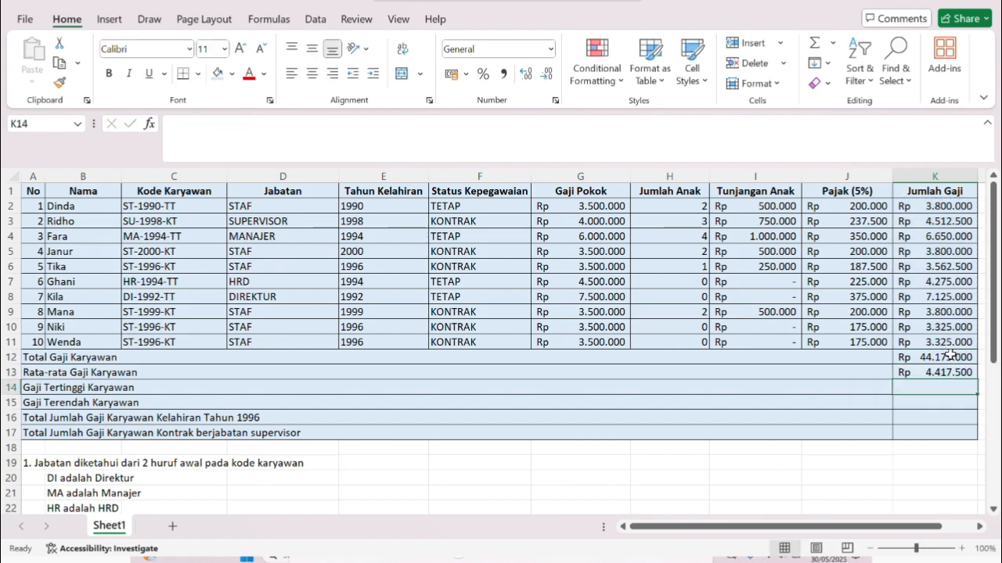
Calculate Gaji Tertinggi Karyawan in K14 with the formula =MAX(K2:K11).
click(949, 373)
click(948, 390)
text(=)
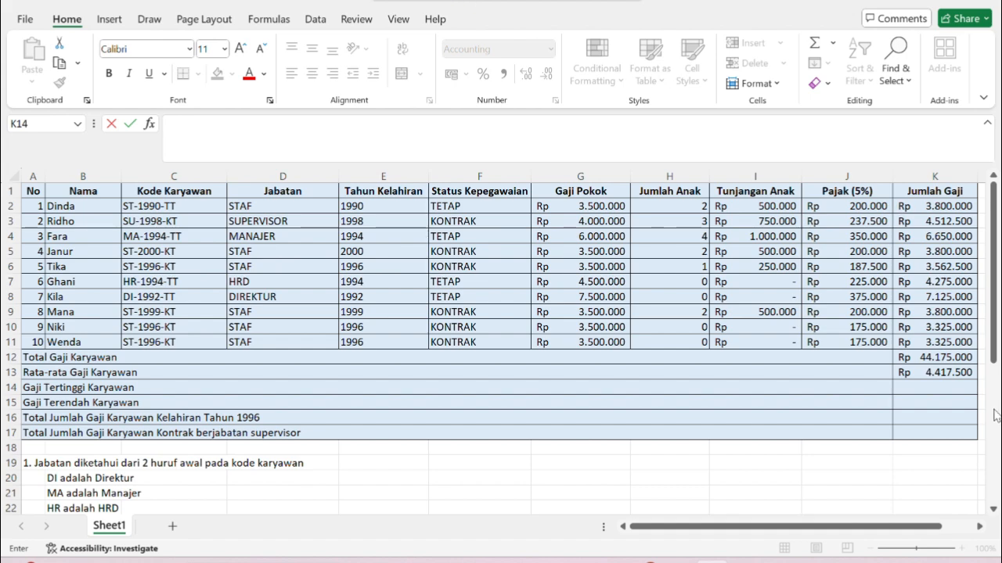
text(=MAX)
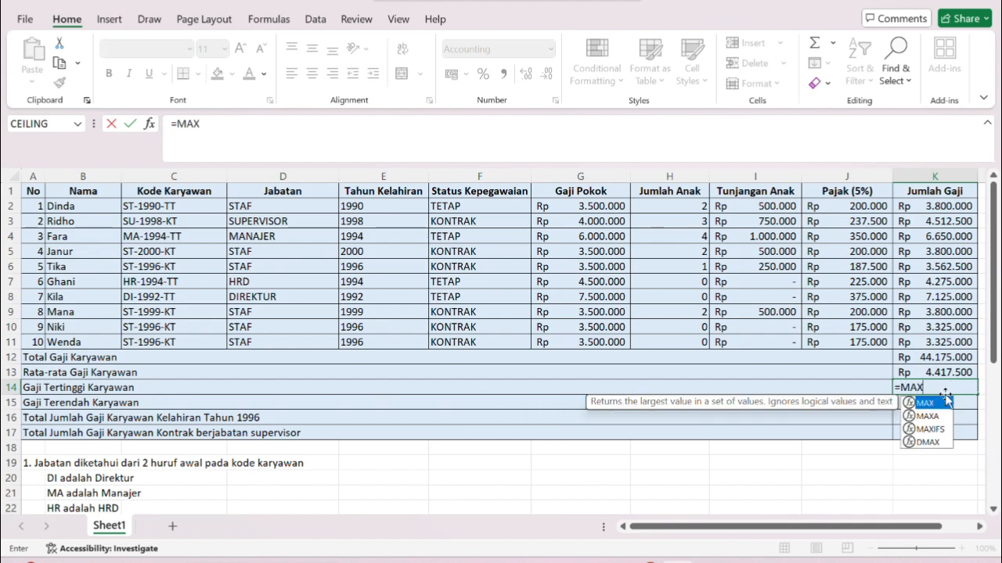
text(()
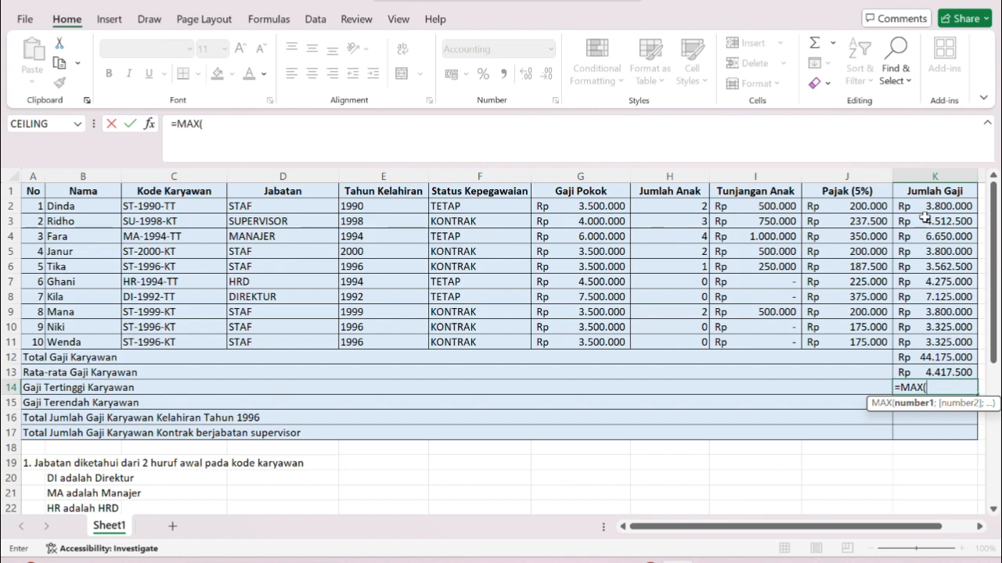
drag(927, 206, 935, 338)
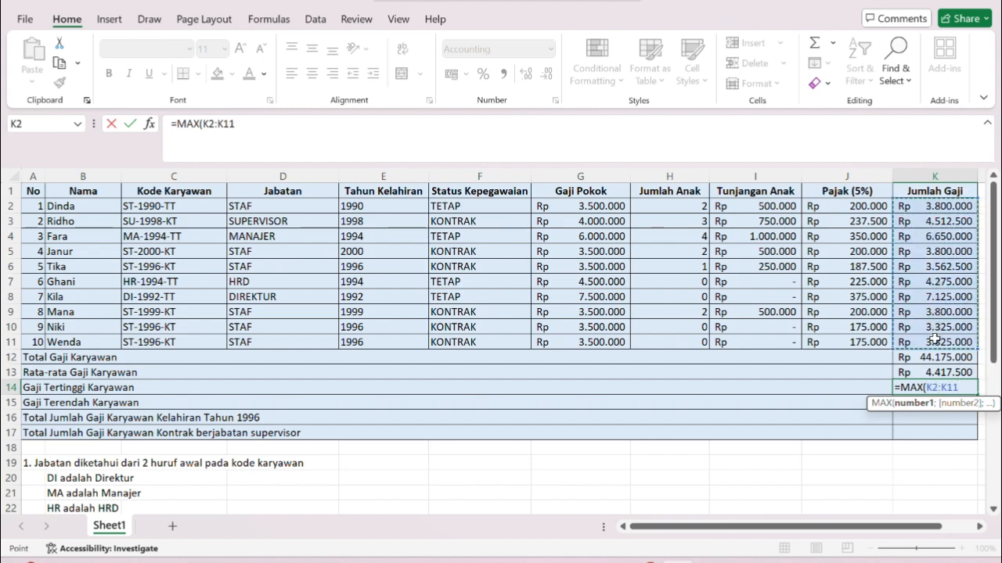
text())
key(Return)
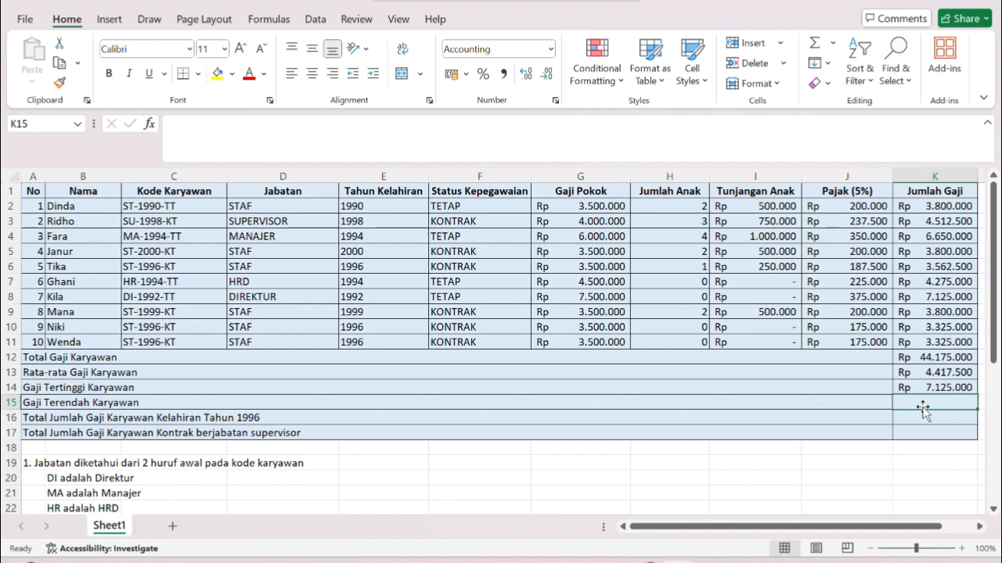
Calculate Gaji Terendah Karyawan in K15 with a MIN formula over K2:K11.
text(=)
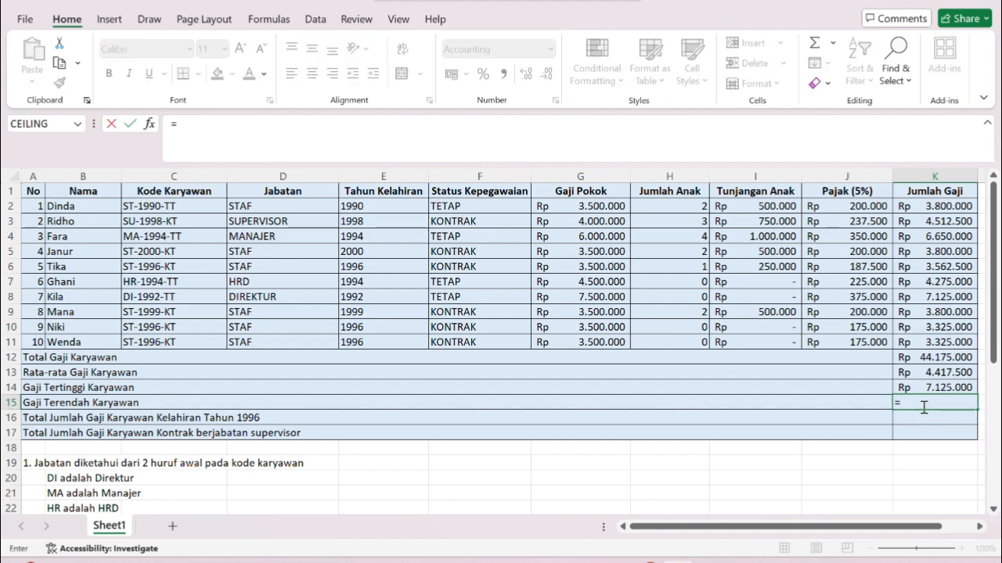
text(MIN()
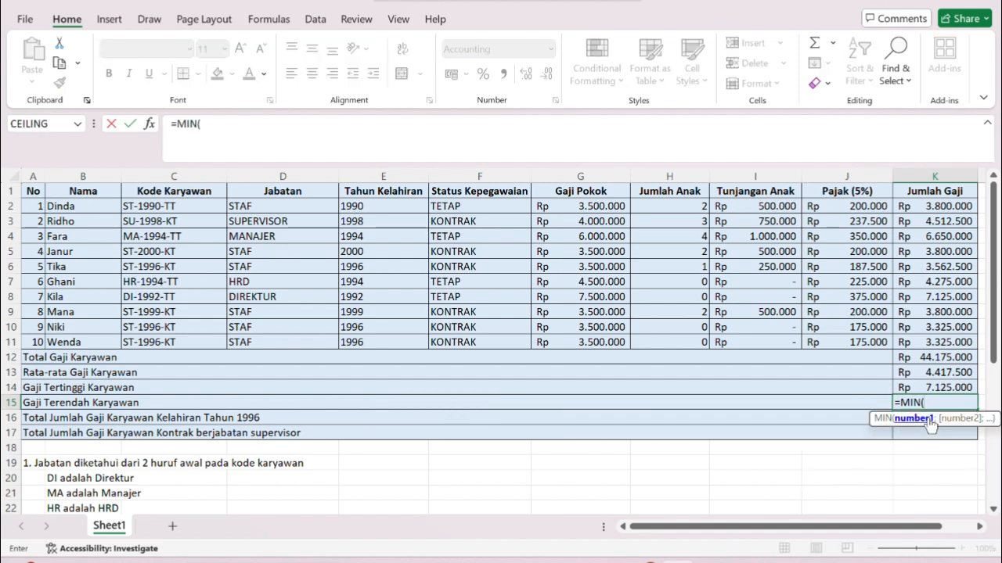
drag(936, 205, 944, 342)
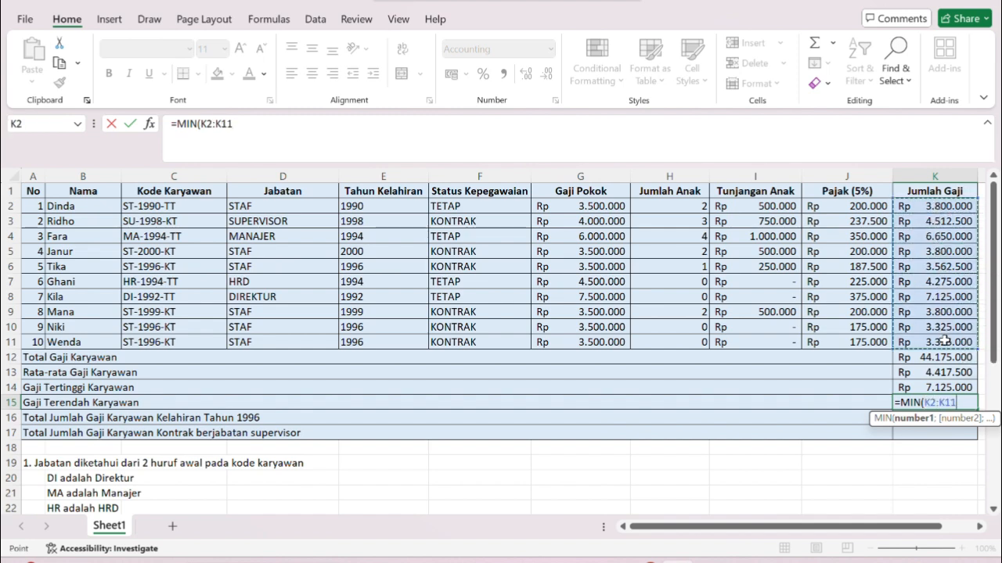
key(Return)
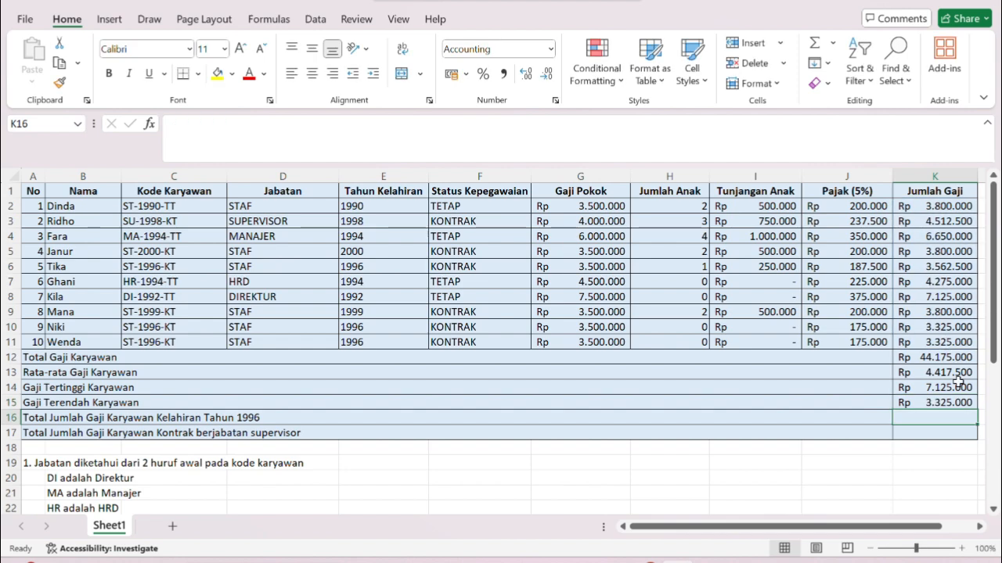
Calculate Total Jumlah Gaji Karyawan Kelahiran Tahun 1996 in K16 with the formula =SUMIF(E2:E11;"1996";K2:K11).
click(936, 400)
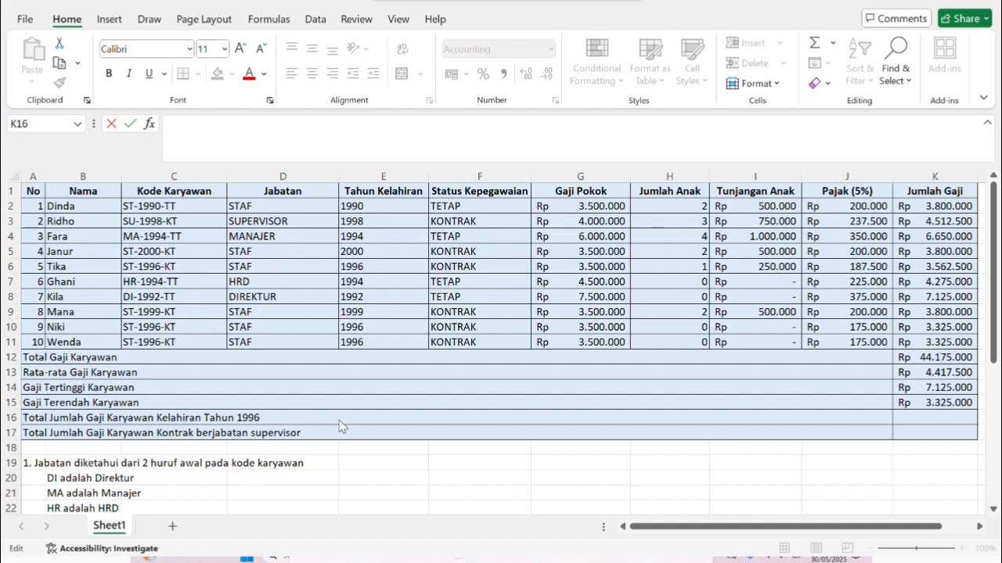
text(=SUM)
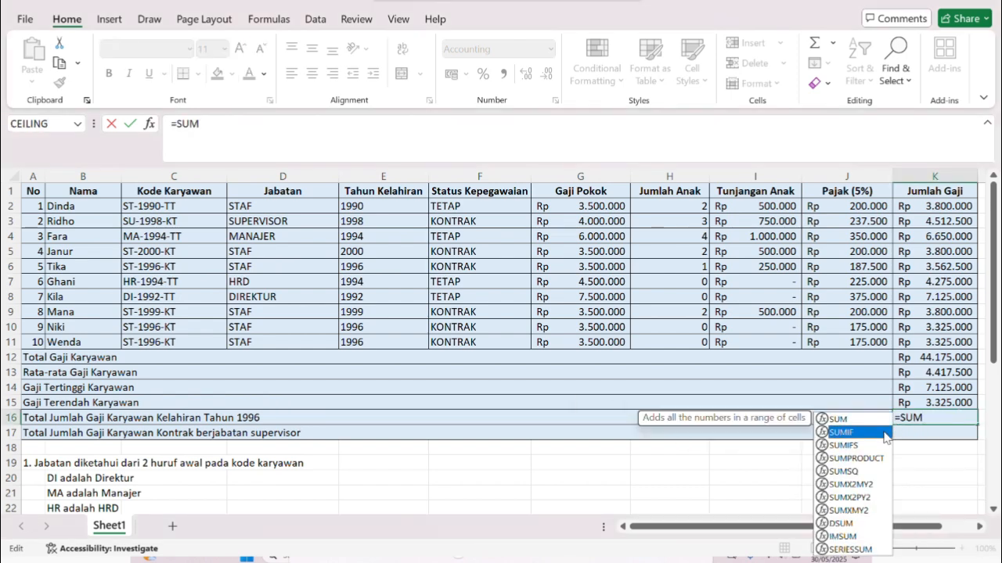
double_click(884, 432)
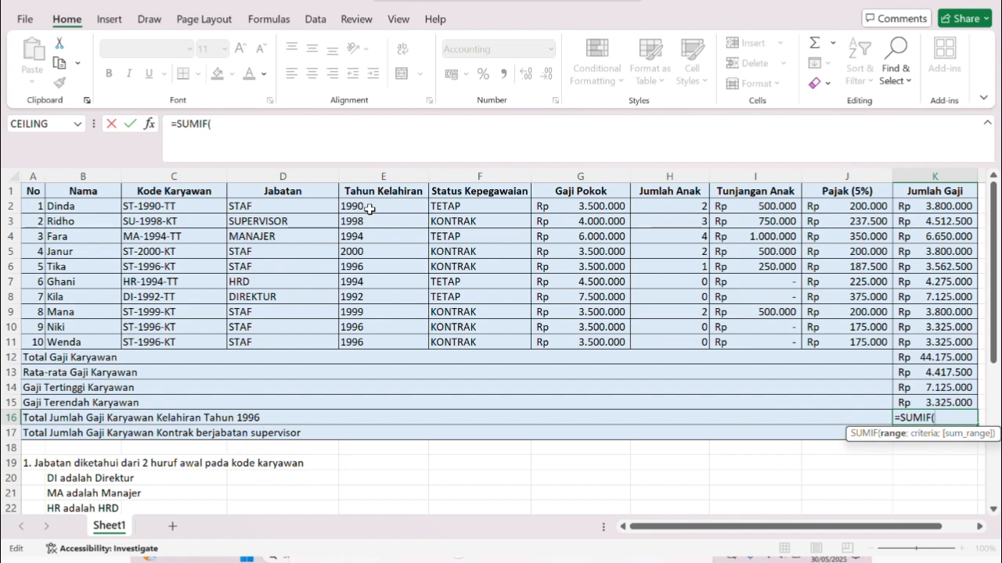
drag(368, 209, 392, 343)
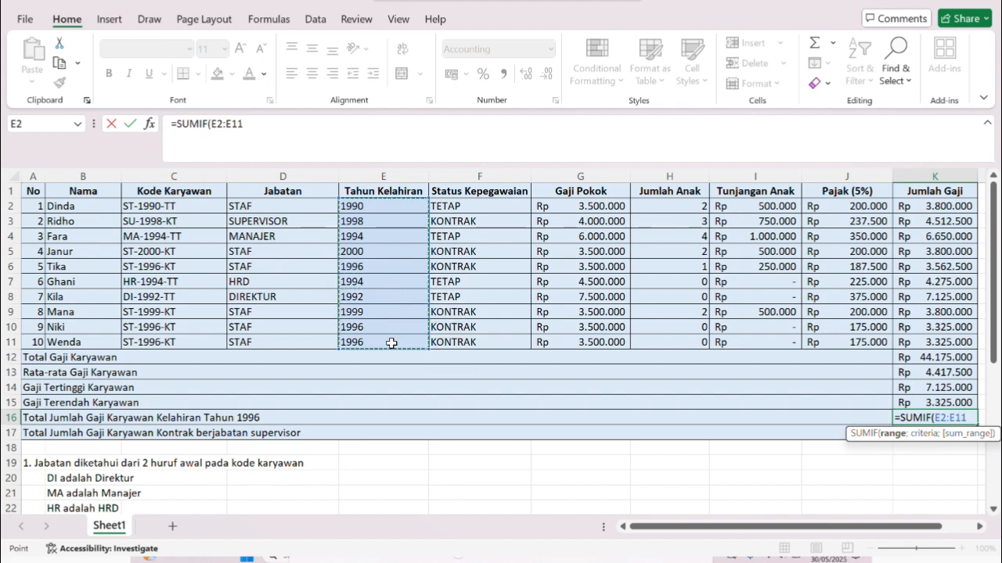
text(;)
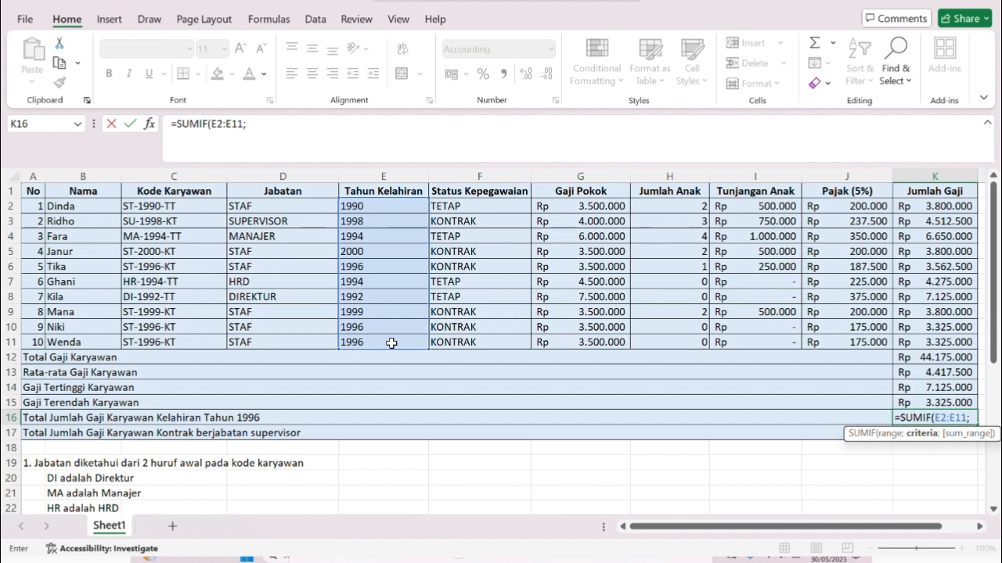
text("1996)
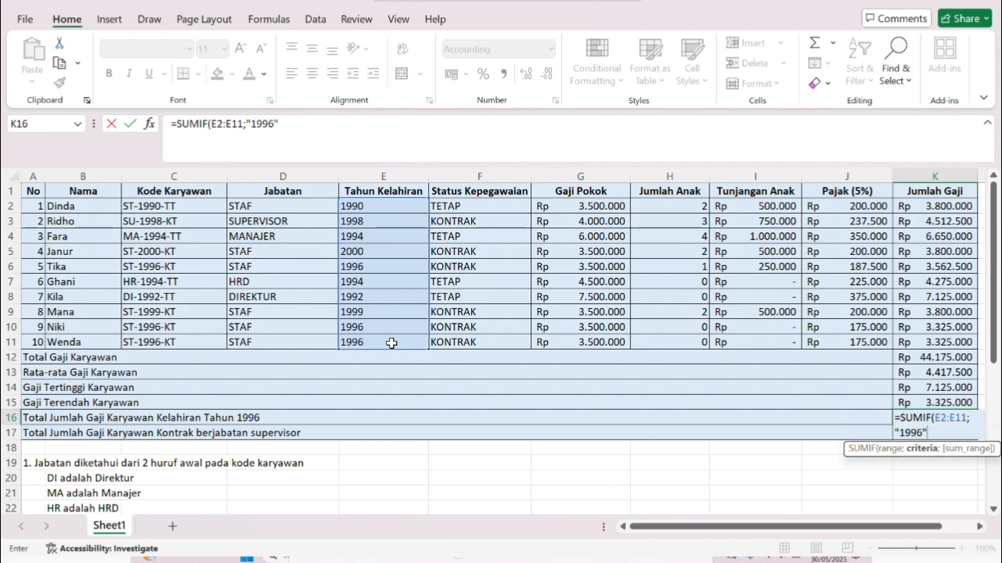
text(";)
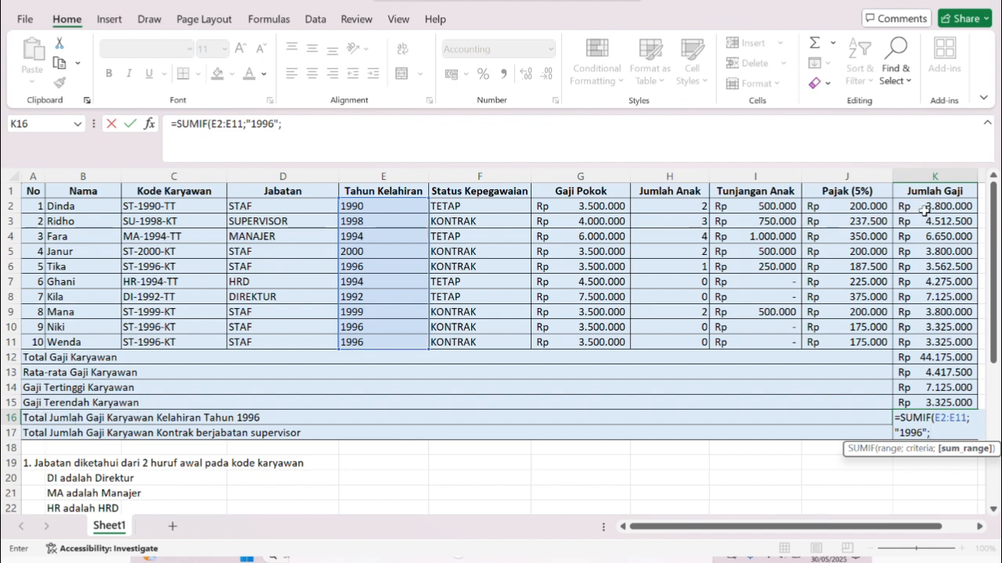
drag(924, 209, 934, 338)
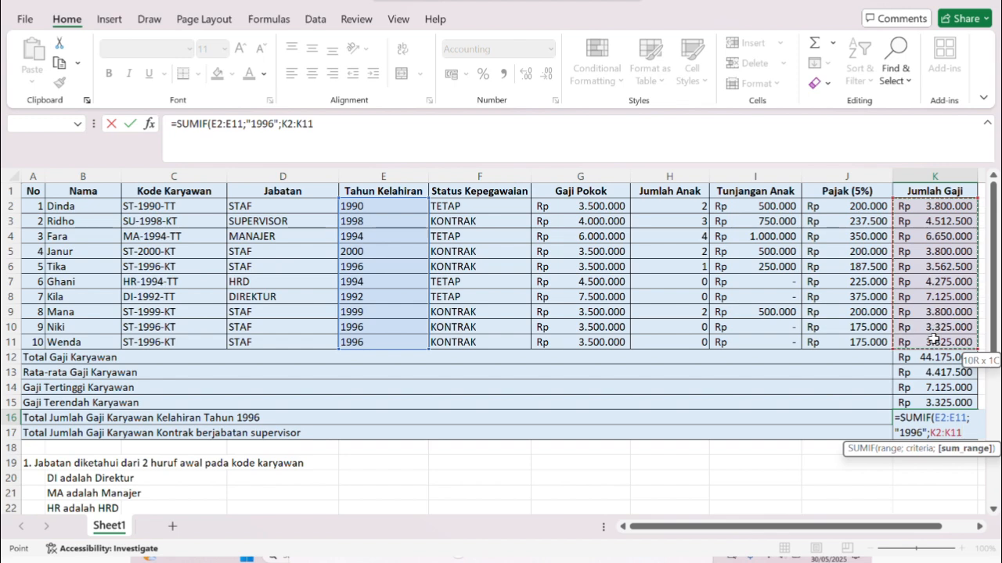
text())
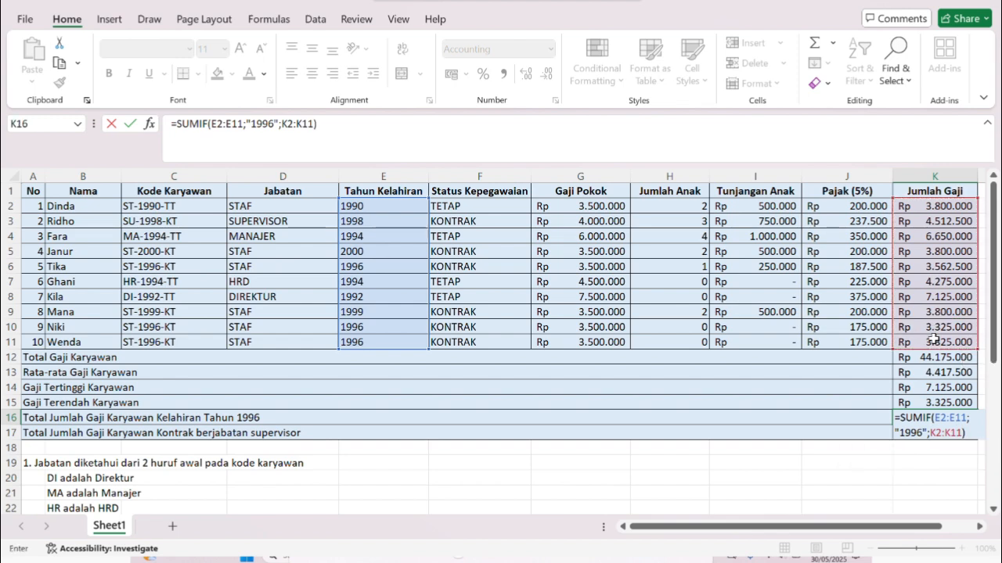
key(Return)
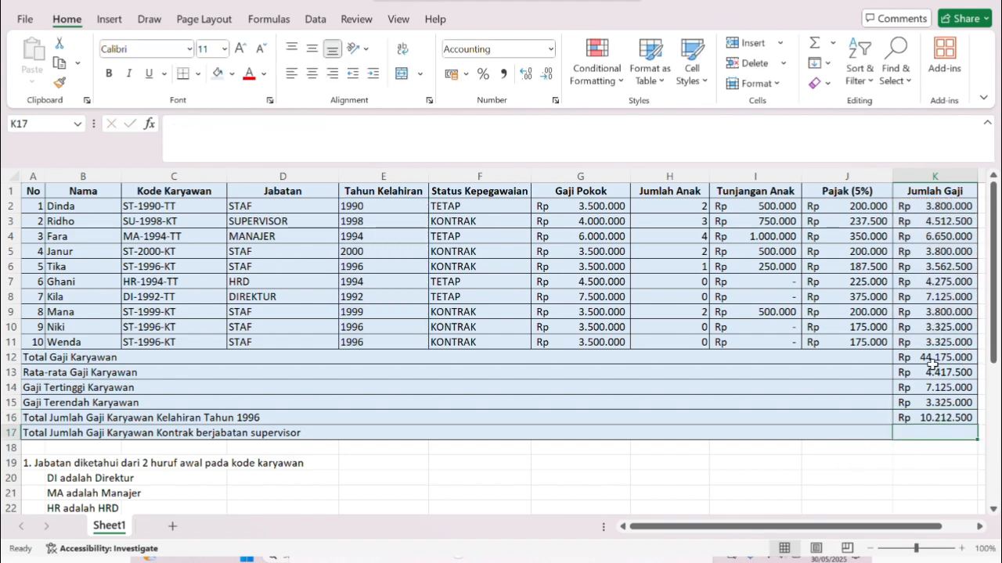
click(921, 419)
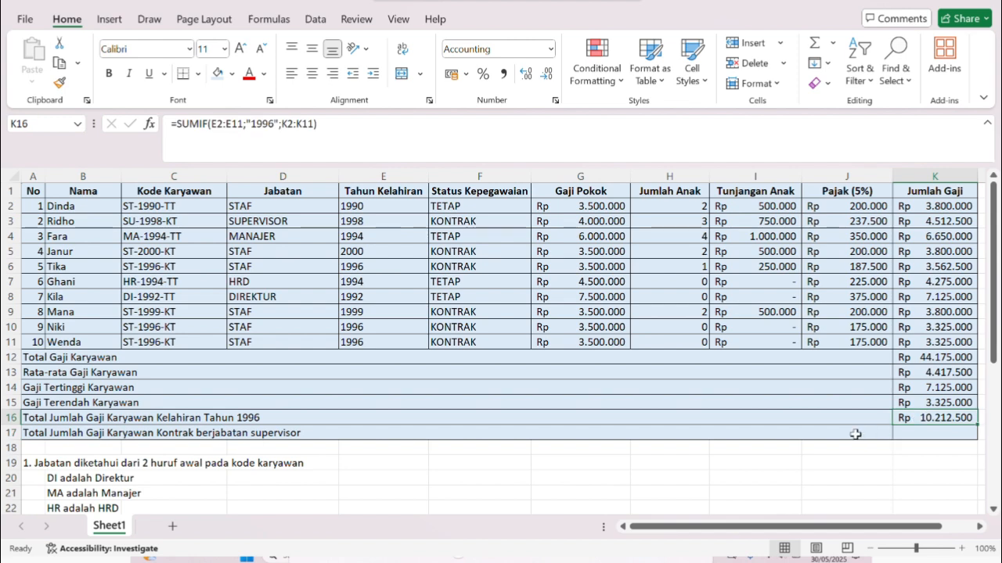
Begin a SUMIFS formula in K17 for Total Jumlah Gaji Karyawan Kontrak berjabatan supervisor.
click(917, 435)
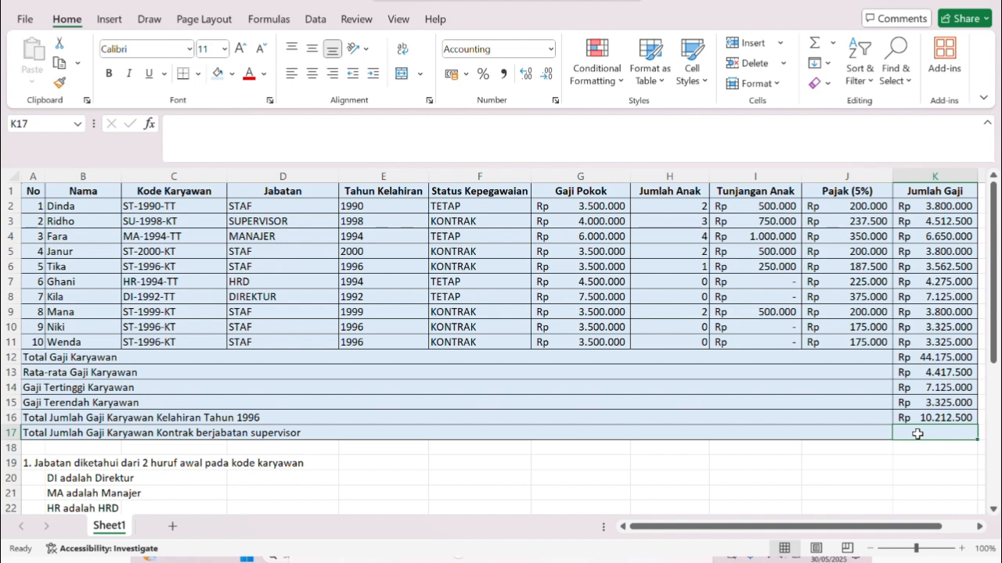
text(=)
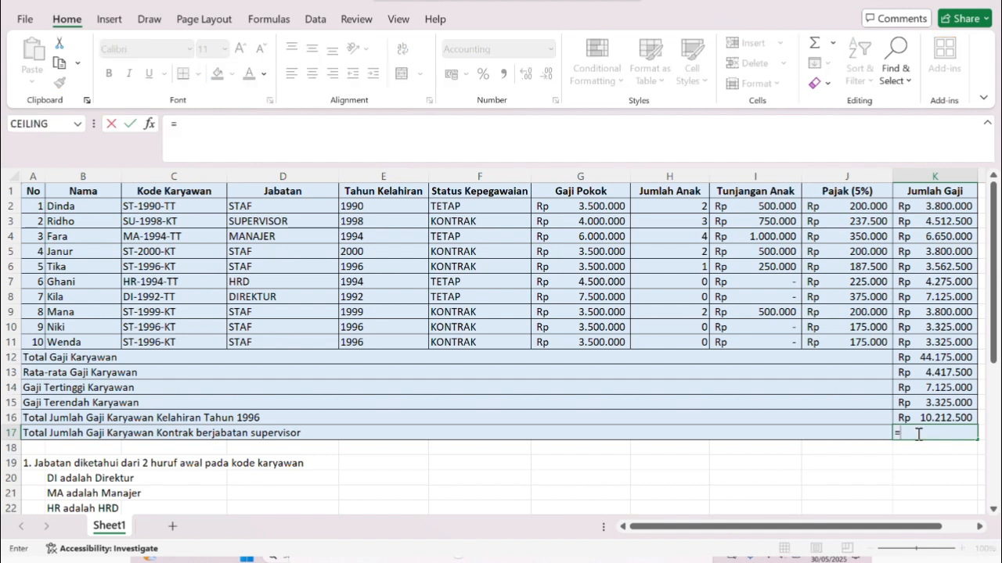
text(SUMIFS)
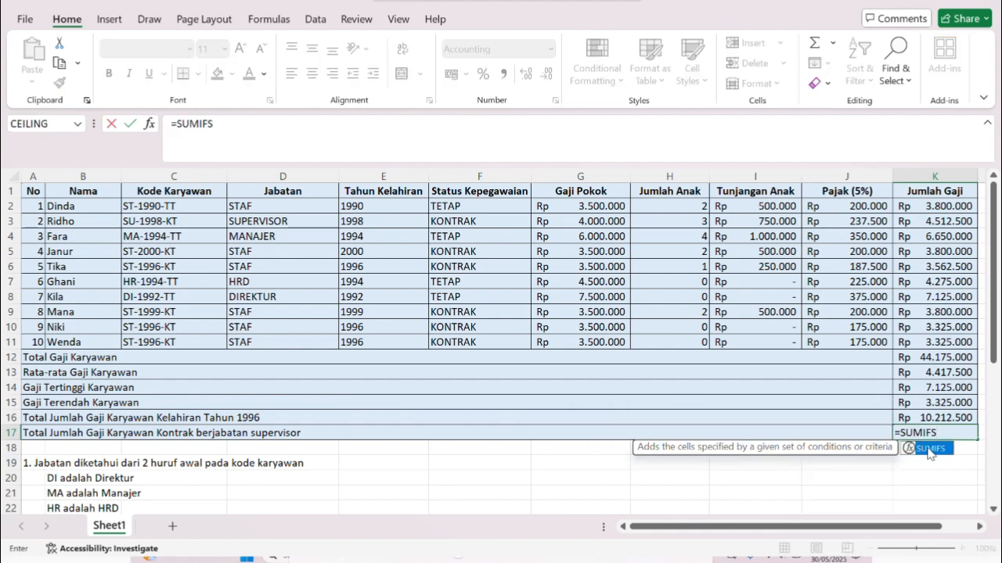
double_click(927, 448)
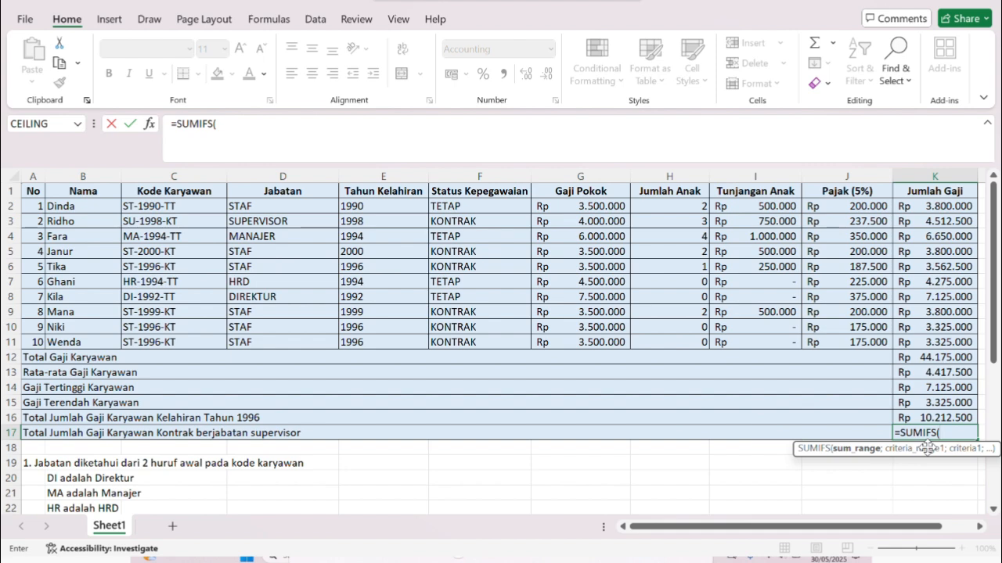
click(928, 419)
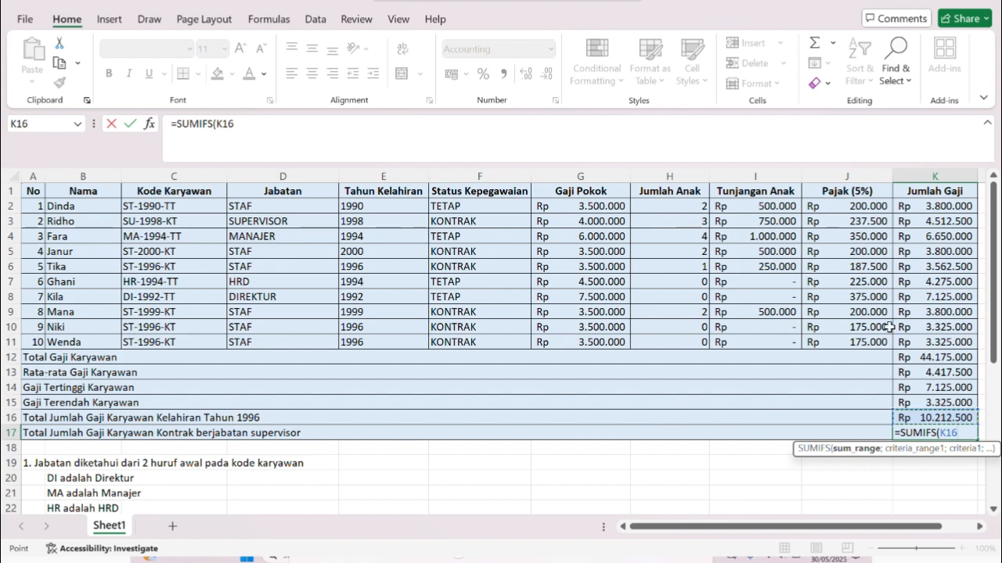
click(963, 433)
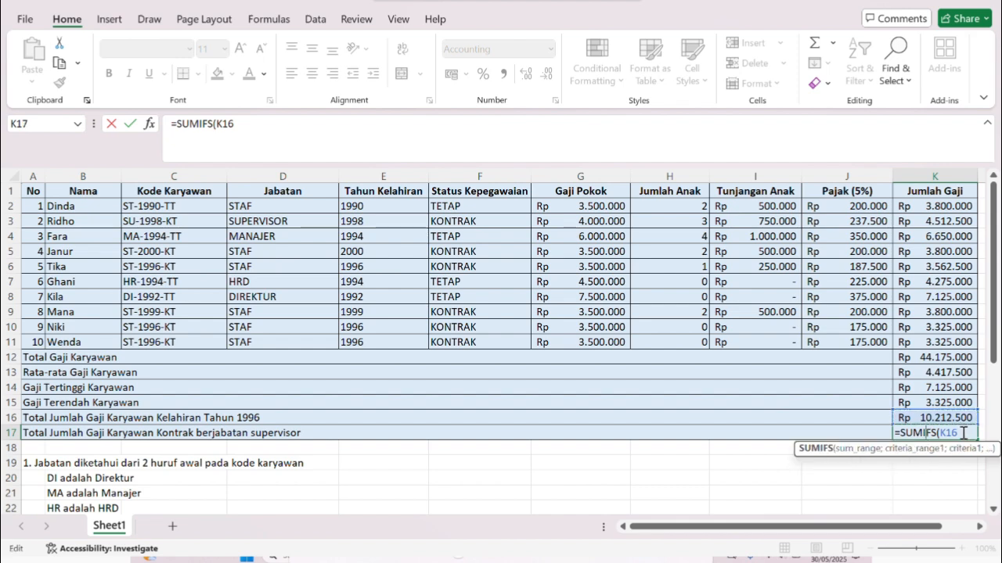
click(965, 435)
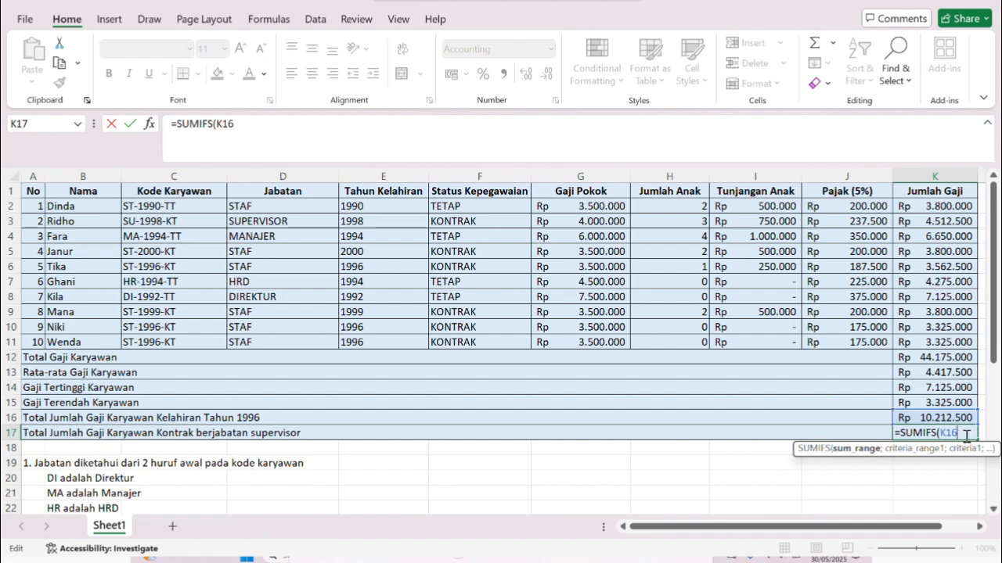
key(BackSpace)
key(BackSpace)
key(BackSpace)
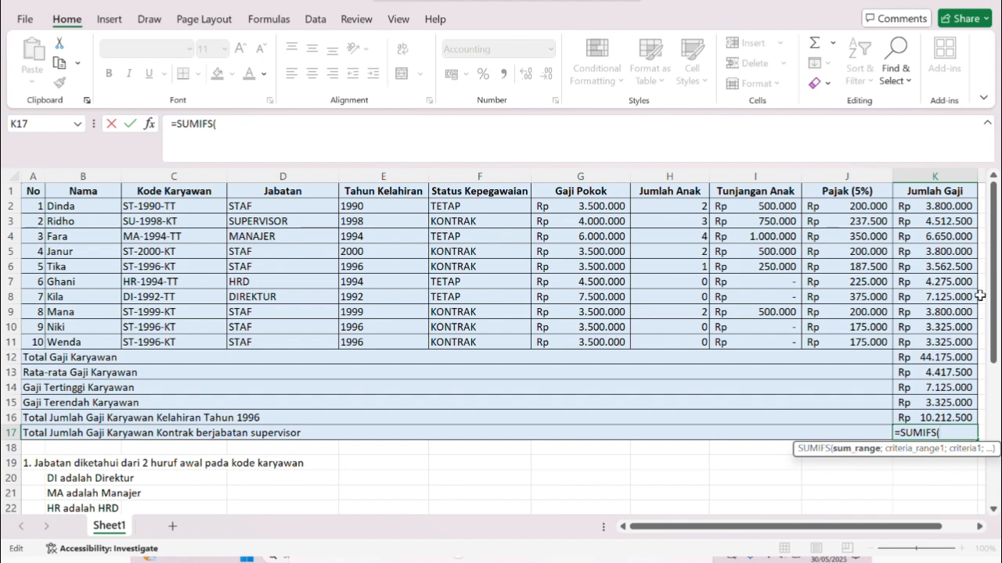
Give the K17 SUMIFS formula the sum range K2:K11 and the first condition F2:F11 equal to "KONTRAK".
drag(908, 206, 932, 342)
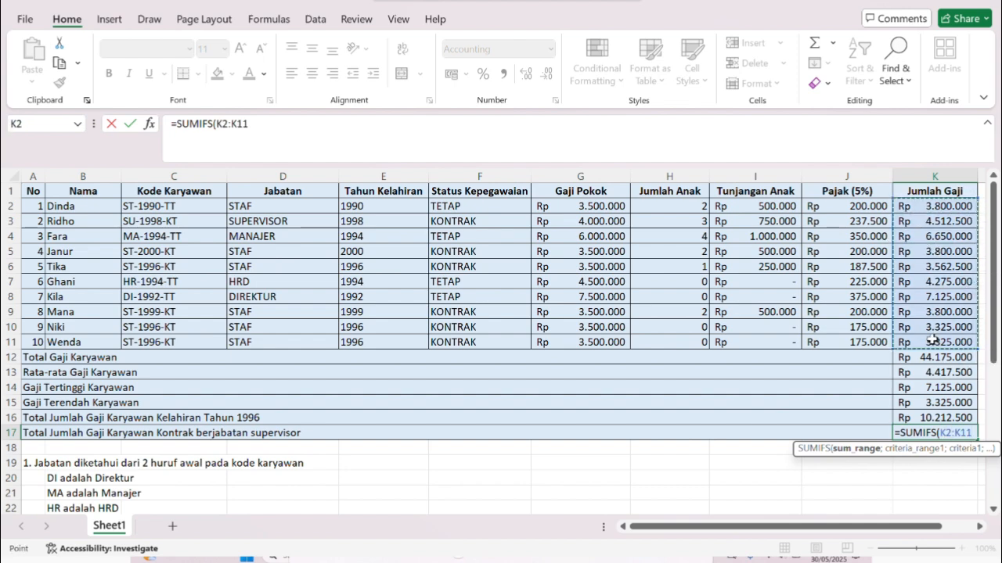
text(;)
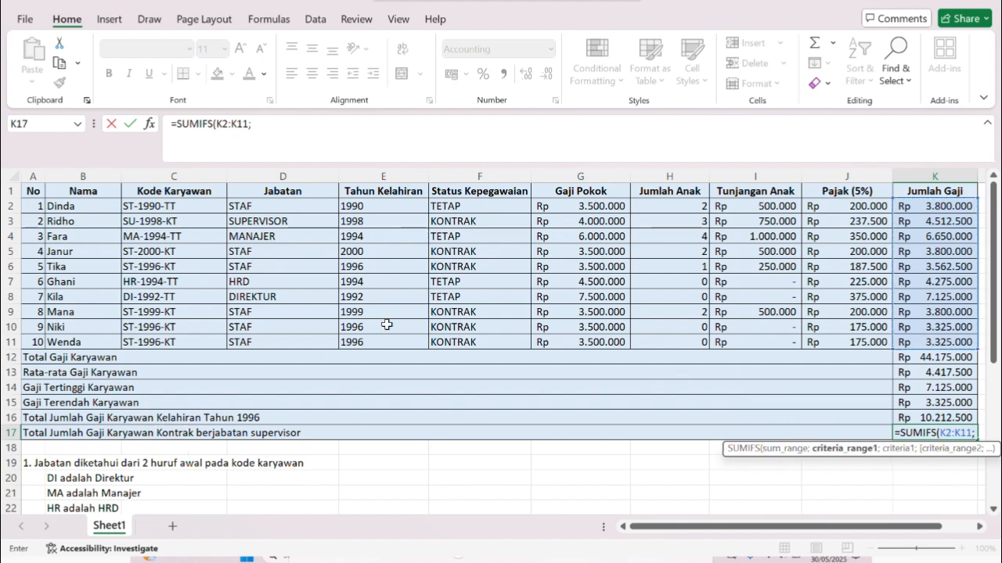
click(474, 205)
drag(474, 205, 479, 342)
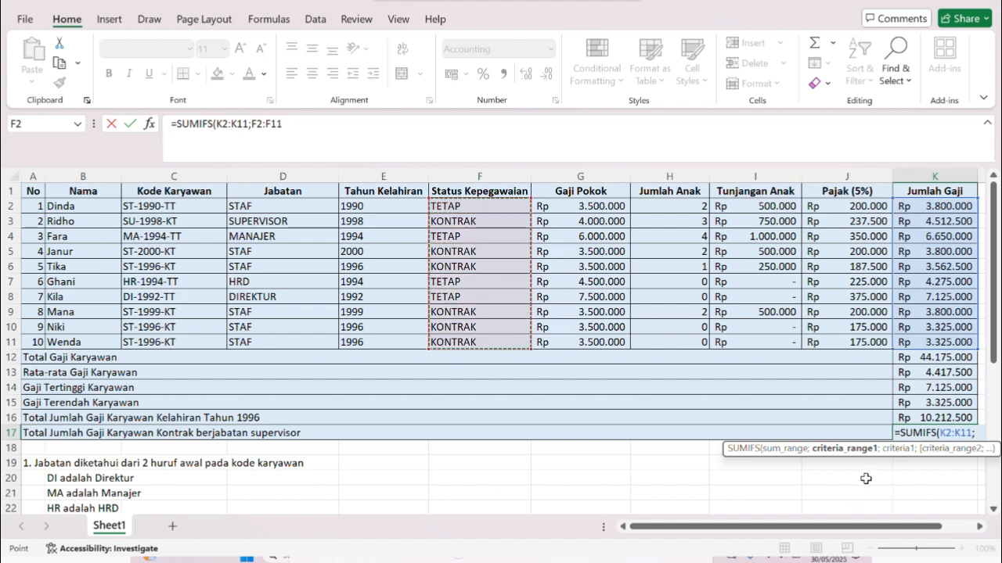
text(;)
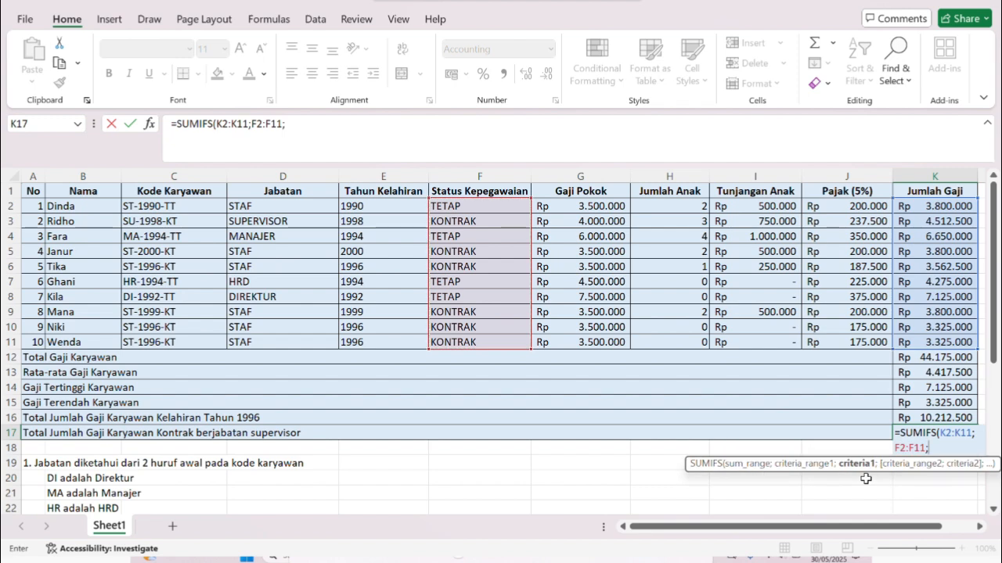
text("KONTRAK")
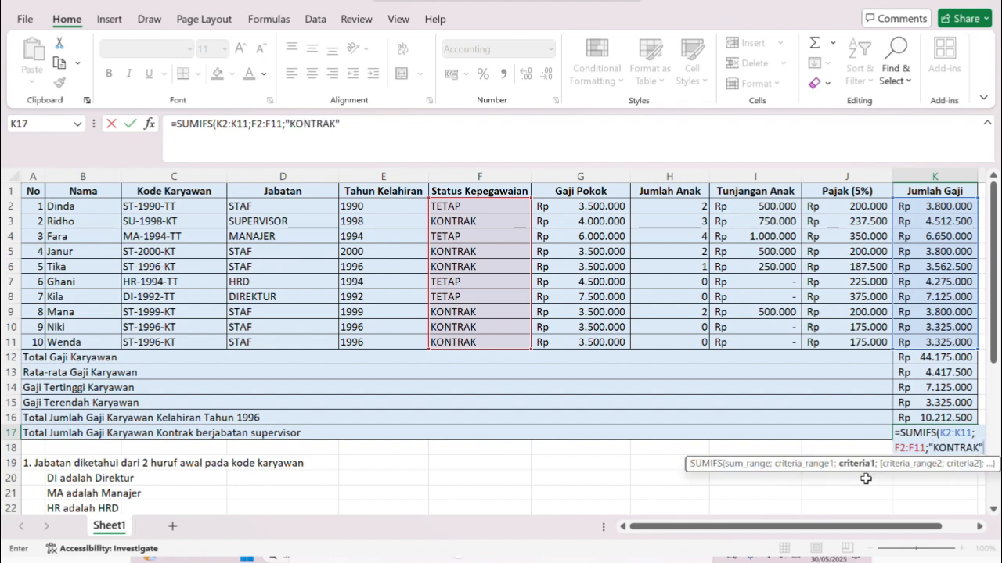
text(;)
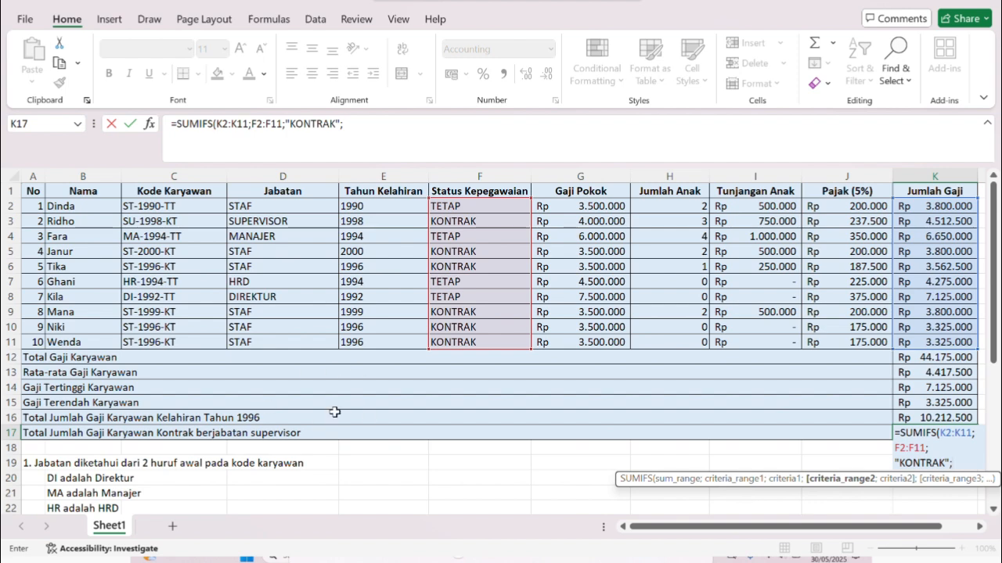
Add the second condition D2:D11 equal to "SUPERVISOR" to the K17 SUMIFS formula and complete it.
drag(298, 208, 282, 339)
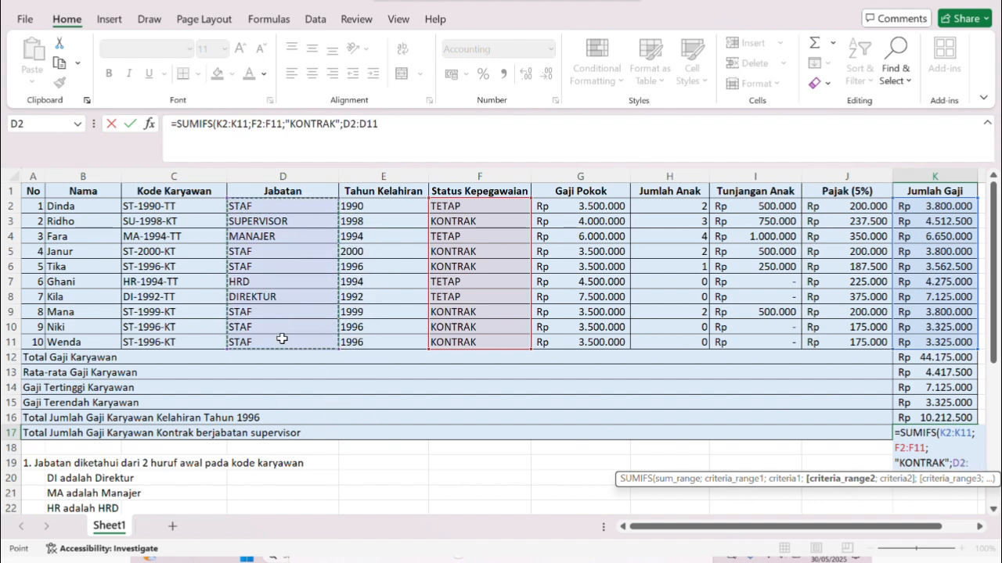
text(;)
click(969, 490)
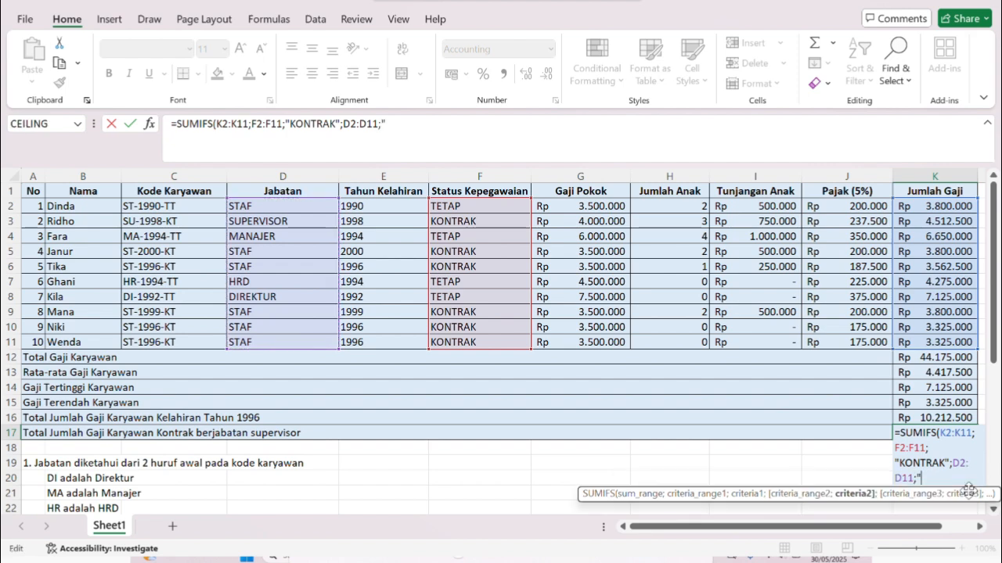
text("SUPERVISOR)
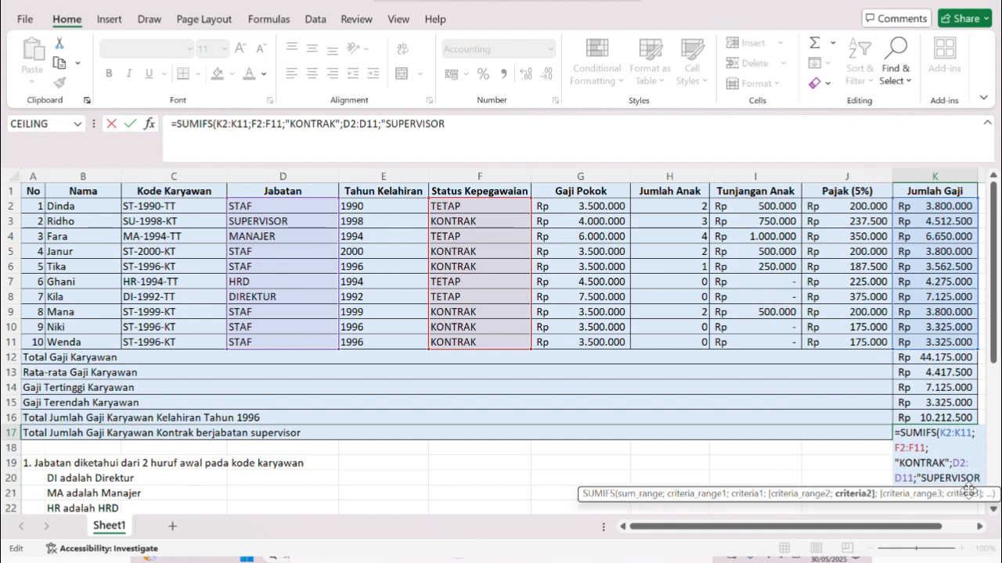
key(Return)
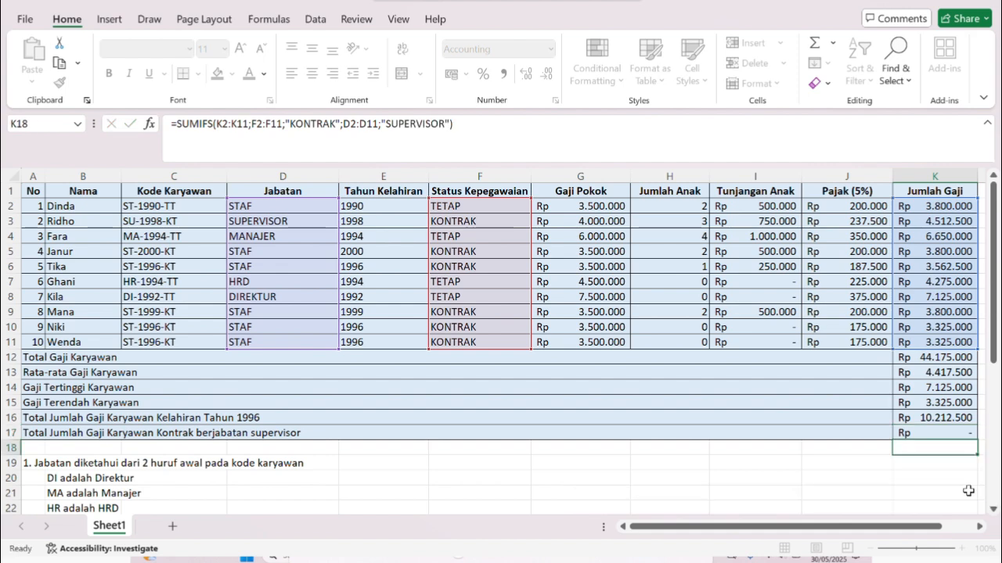
click(925, 433)
scroll(718, 432, down, 2)
scroll(718, 432, up, 2)
scroll(719, 432, down, 1)
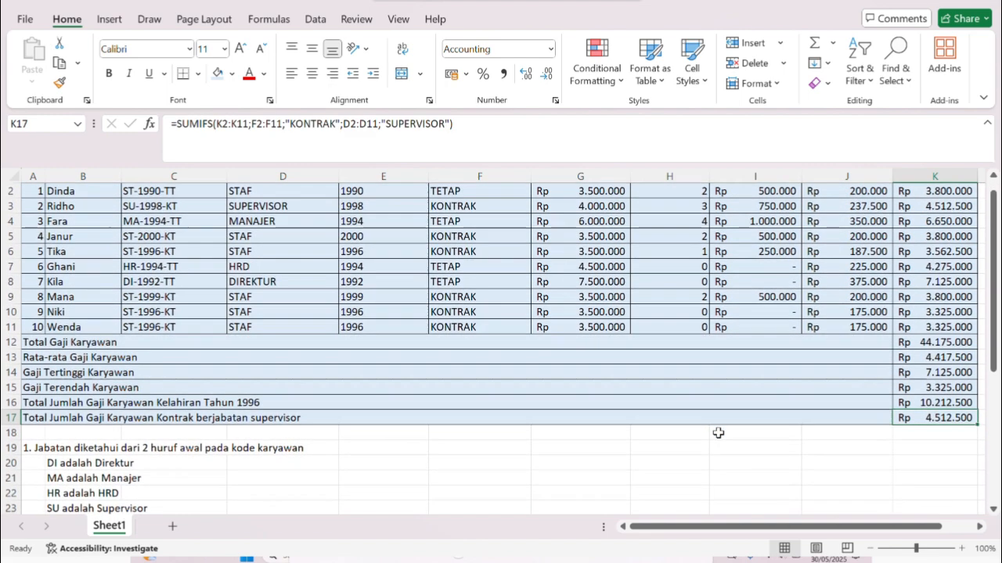
scroll(718, 432, up, 1)
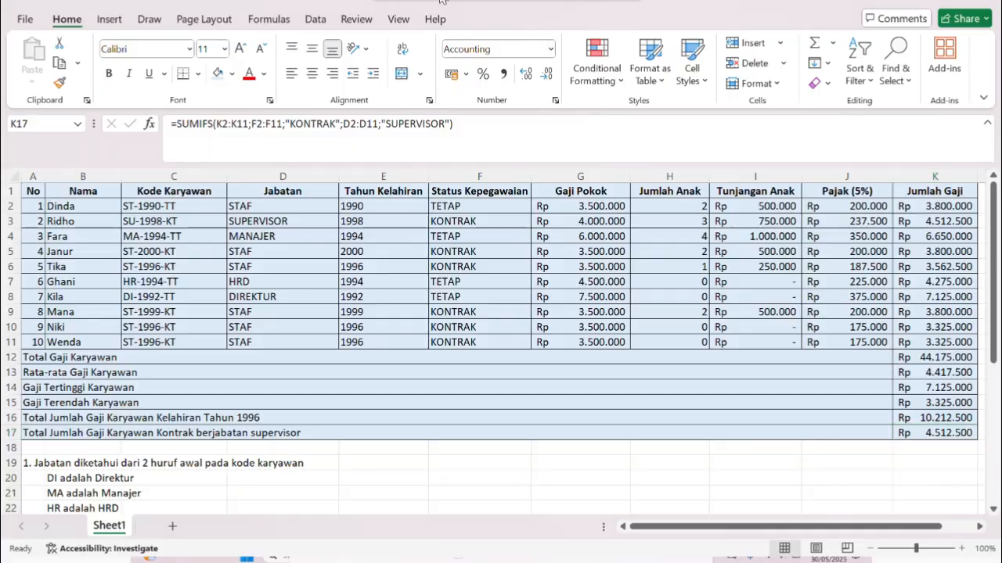